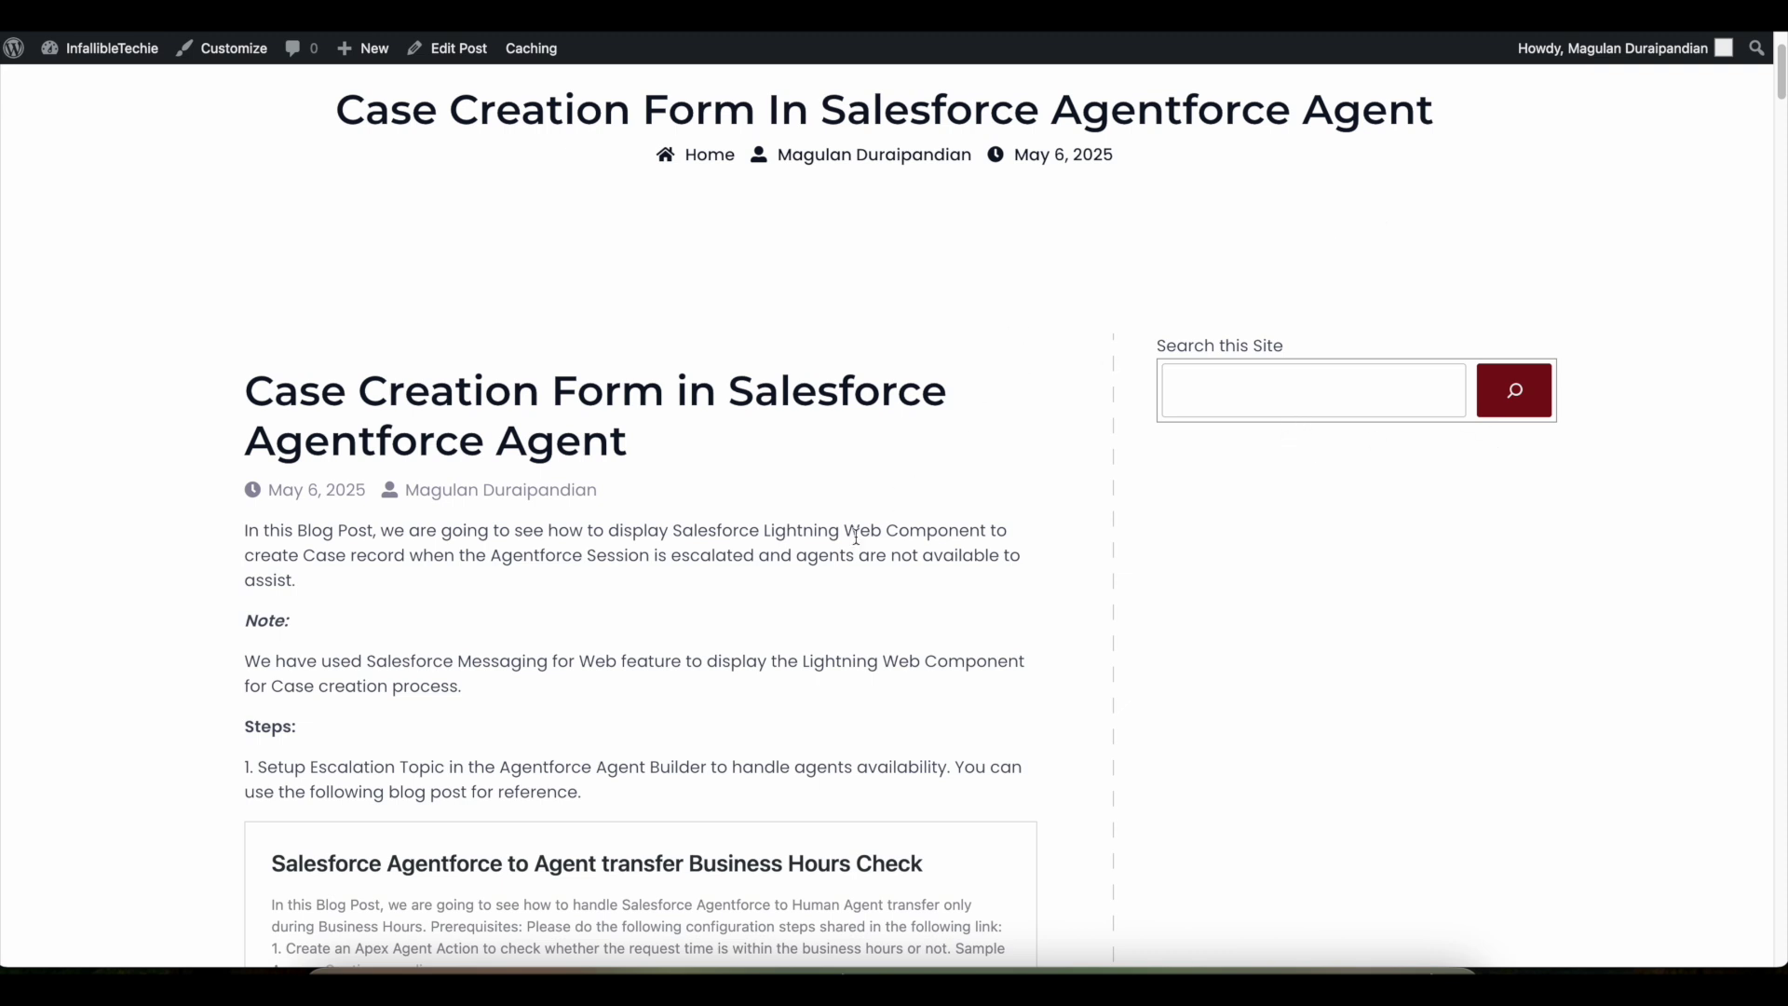
- Bring up the MIAW---Agentforce-Org test page with its messaging chat button
left_click(739, 969)
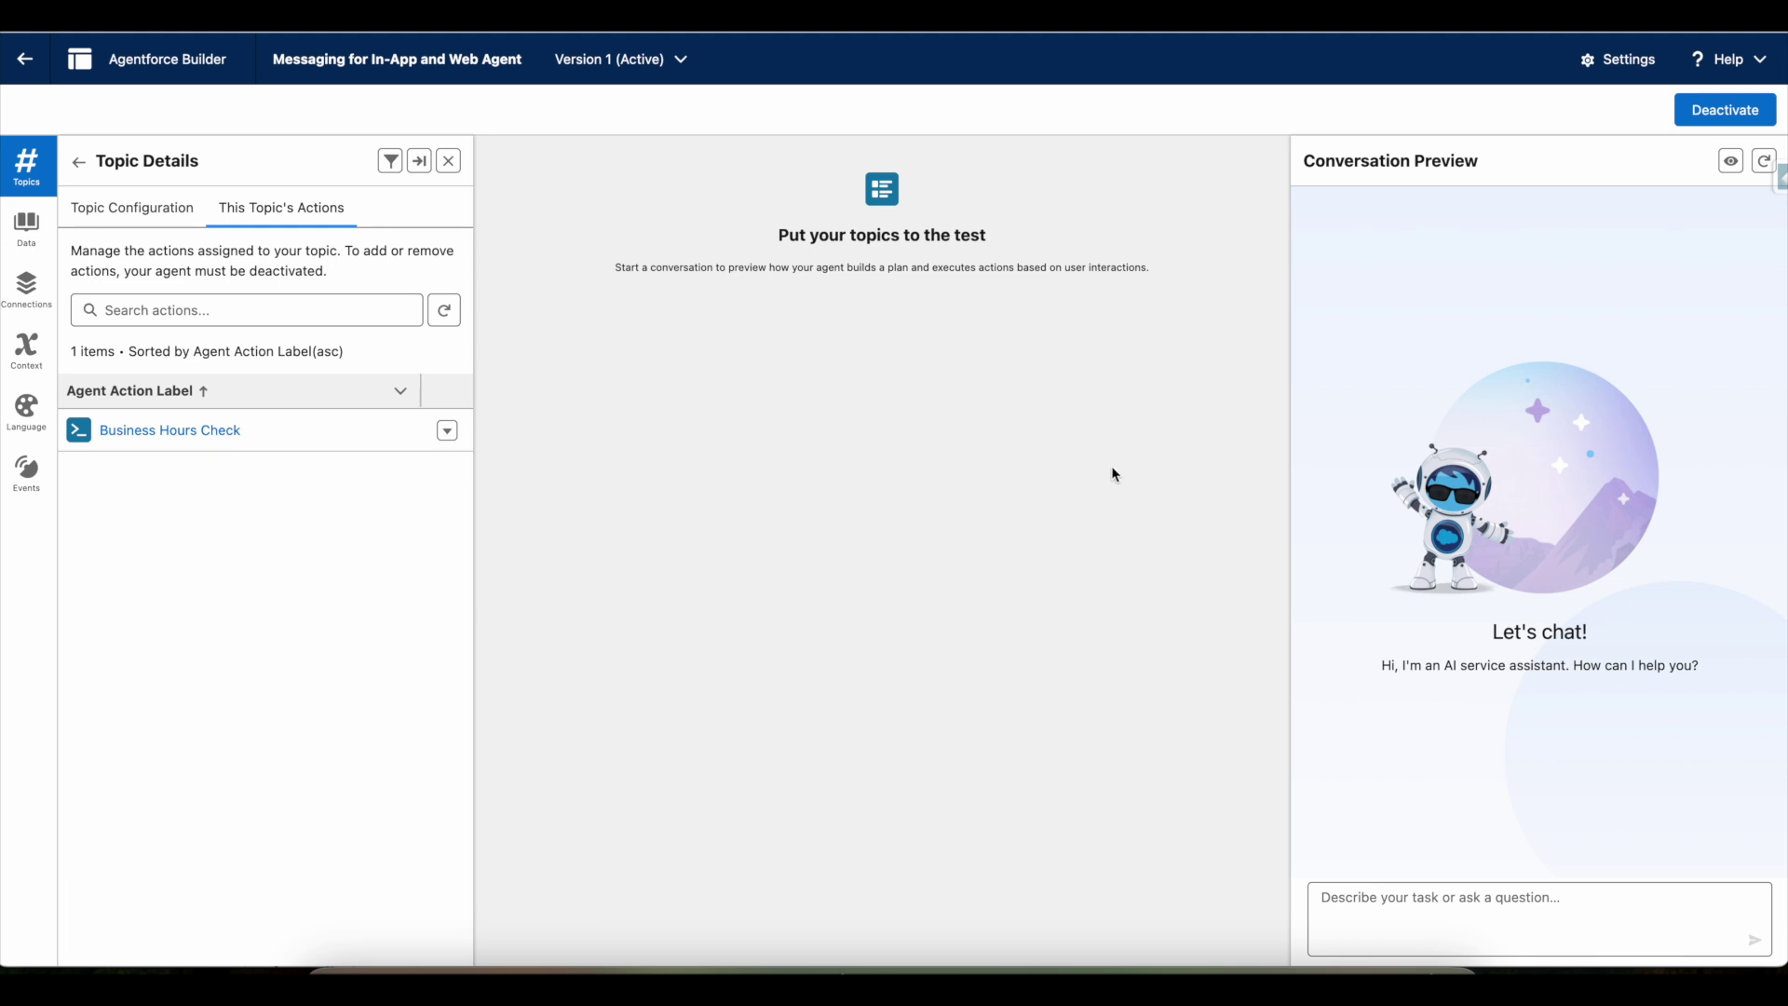
left_click(1168, 974)
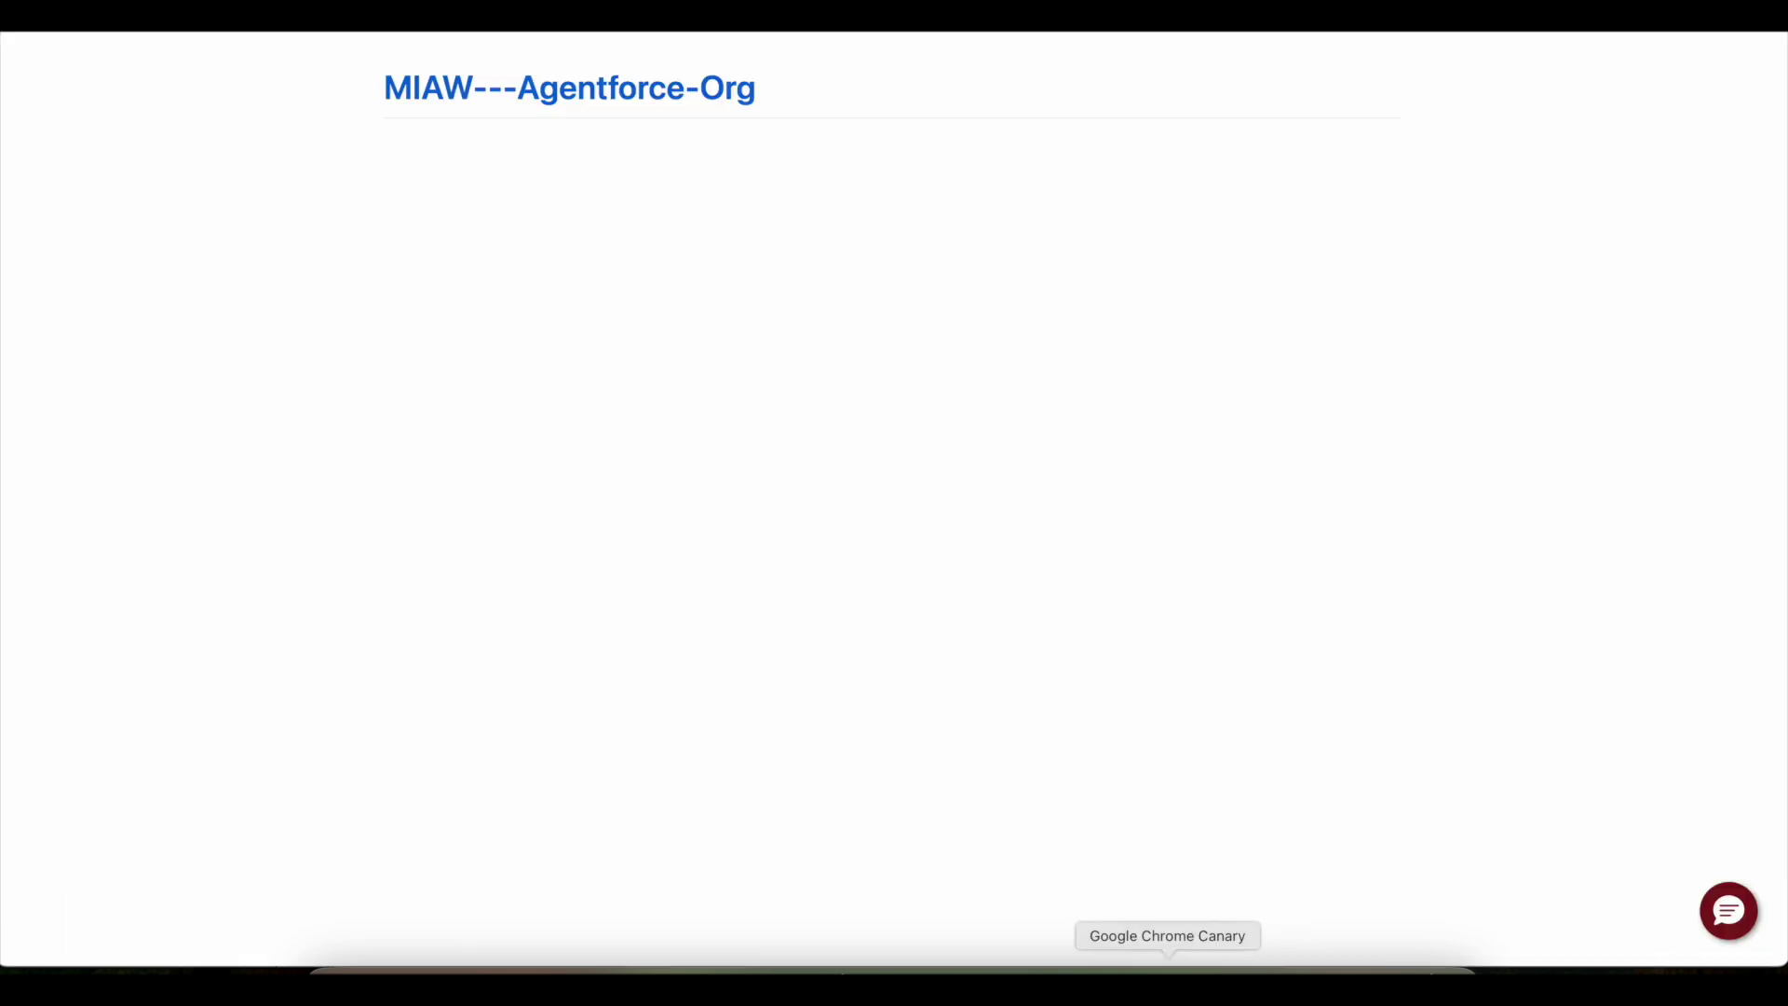
- Start a web chat and ask 'Can you escalate to human agent?'
left_click(1741, 905)
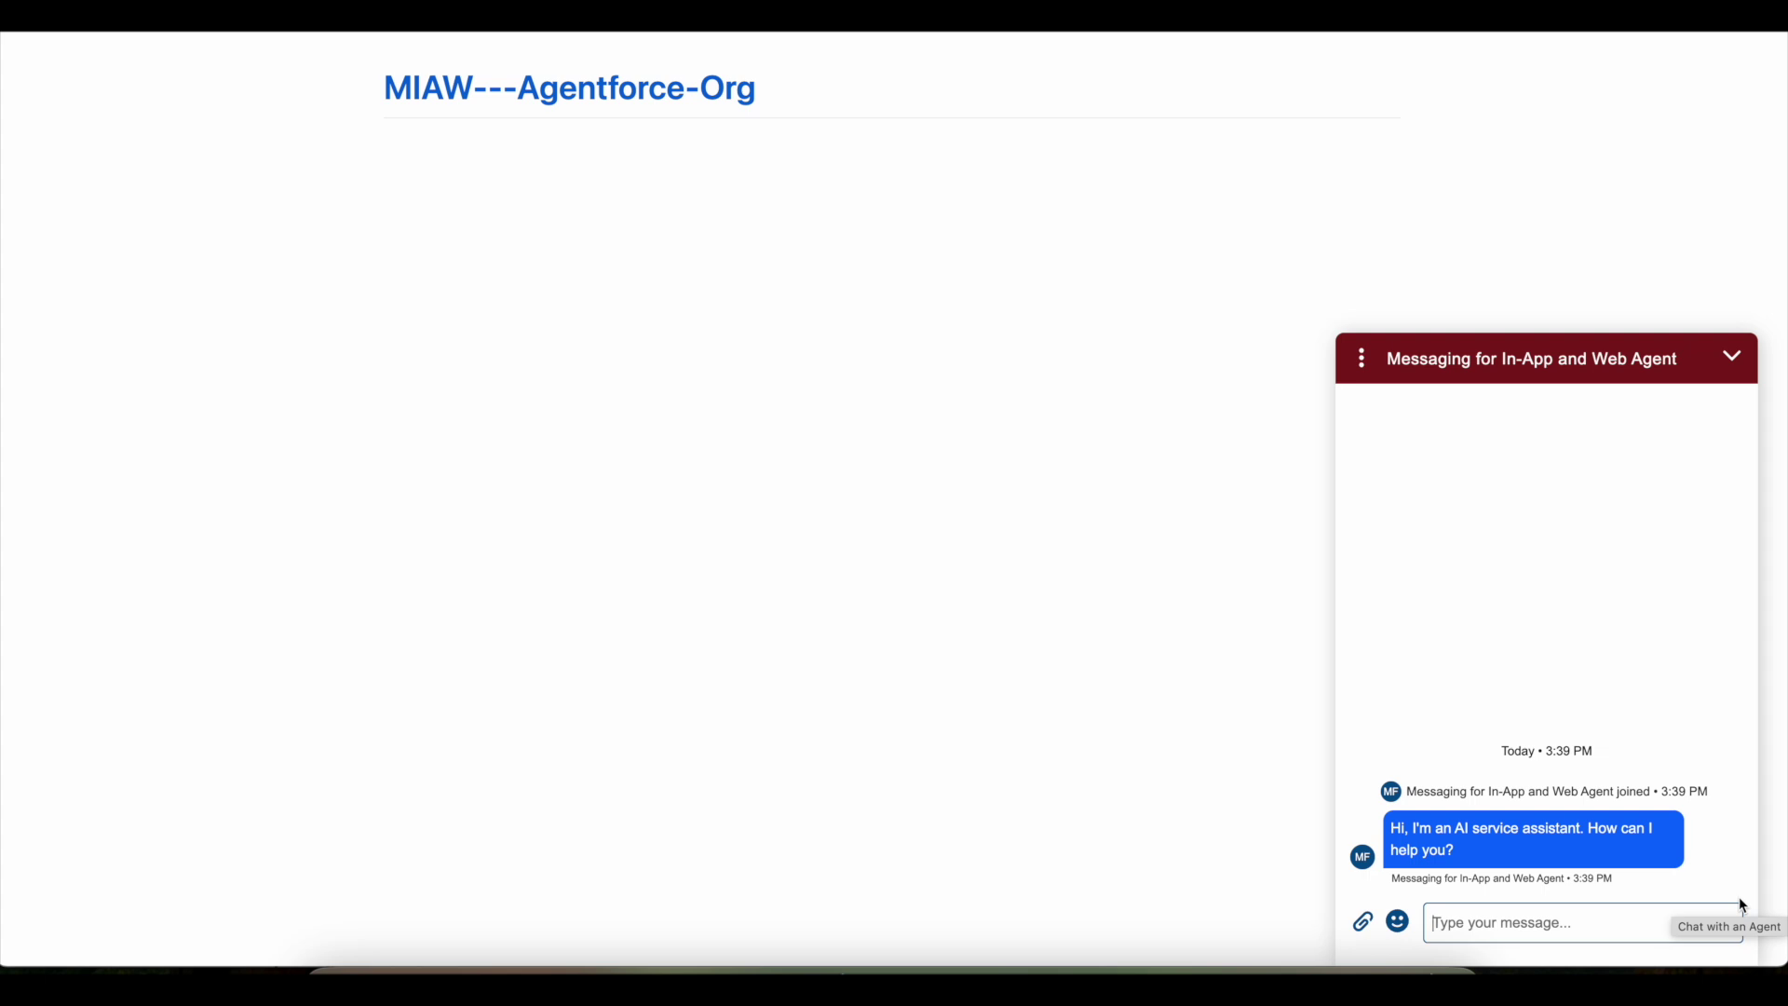
type("Can you escalag")
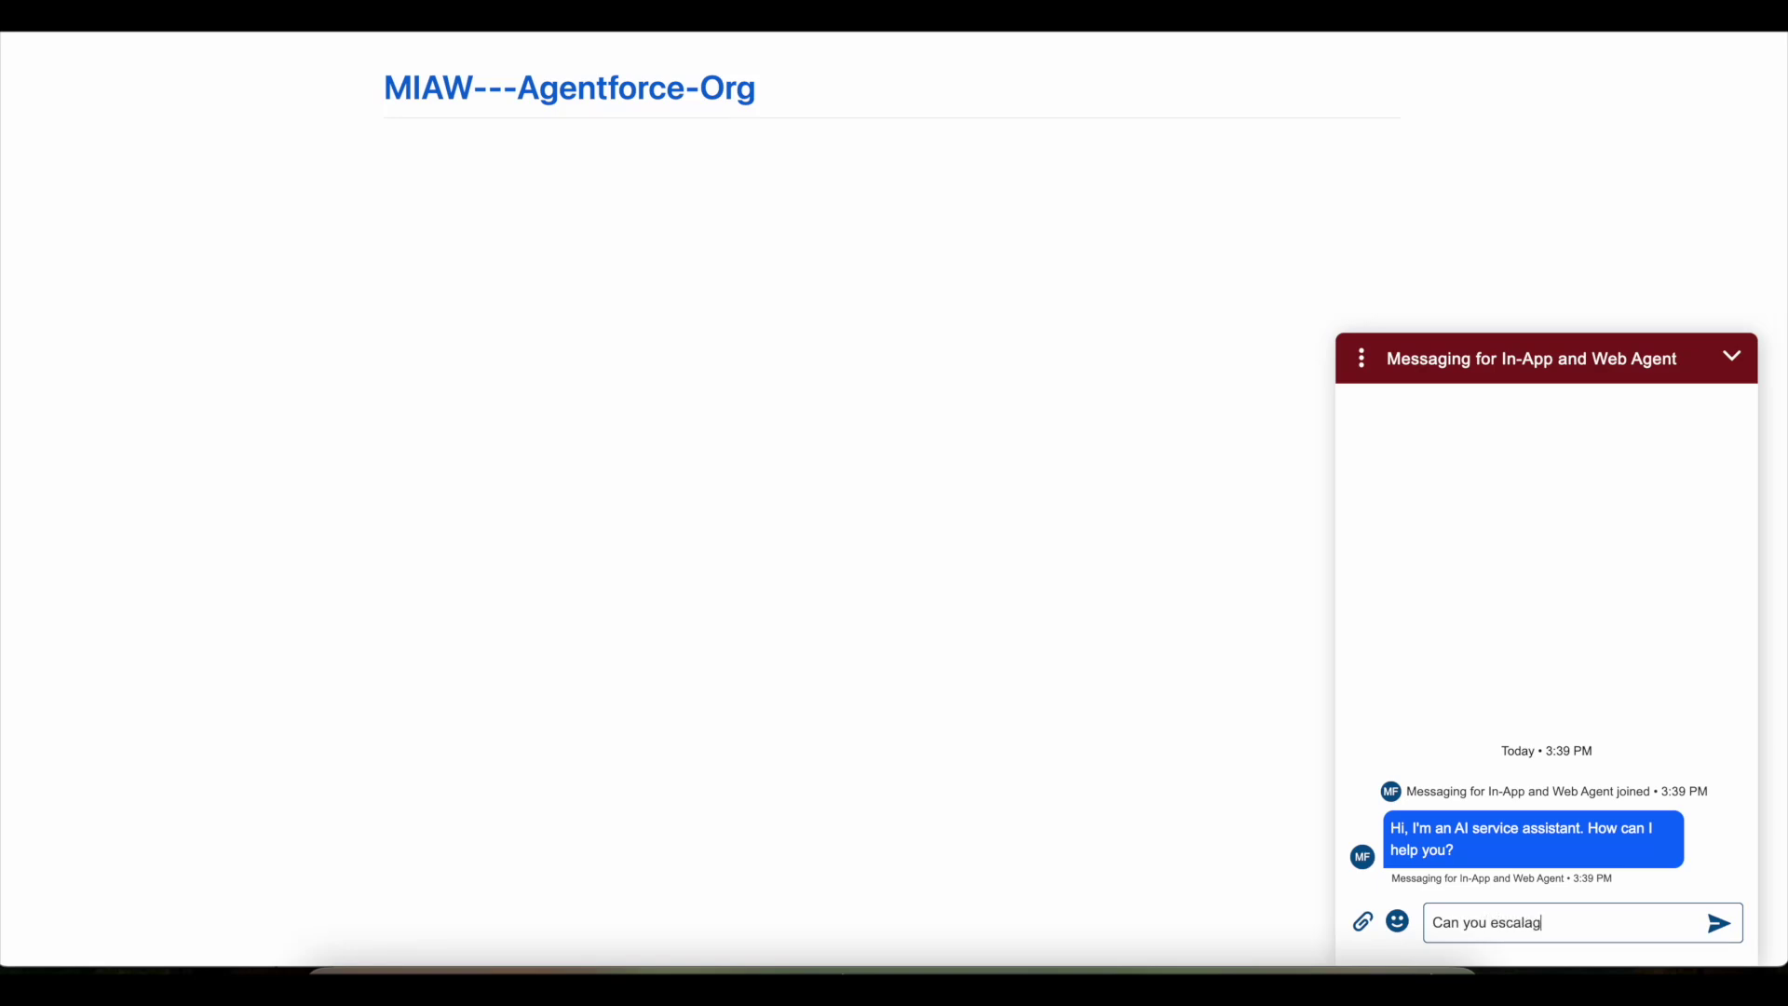
type("e")
key("BackSpace")
key("BackSpace")
type("te to human agent?")
key("Return")
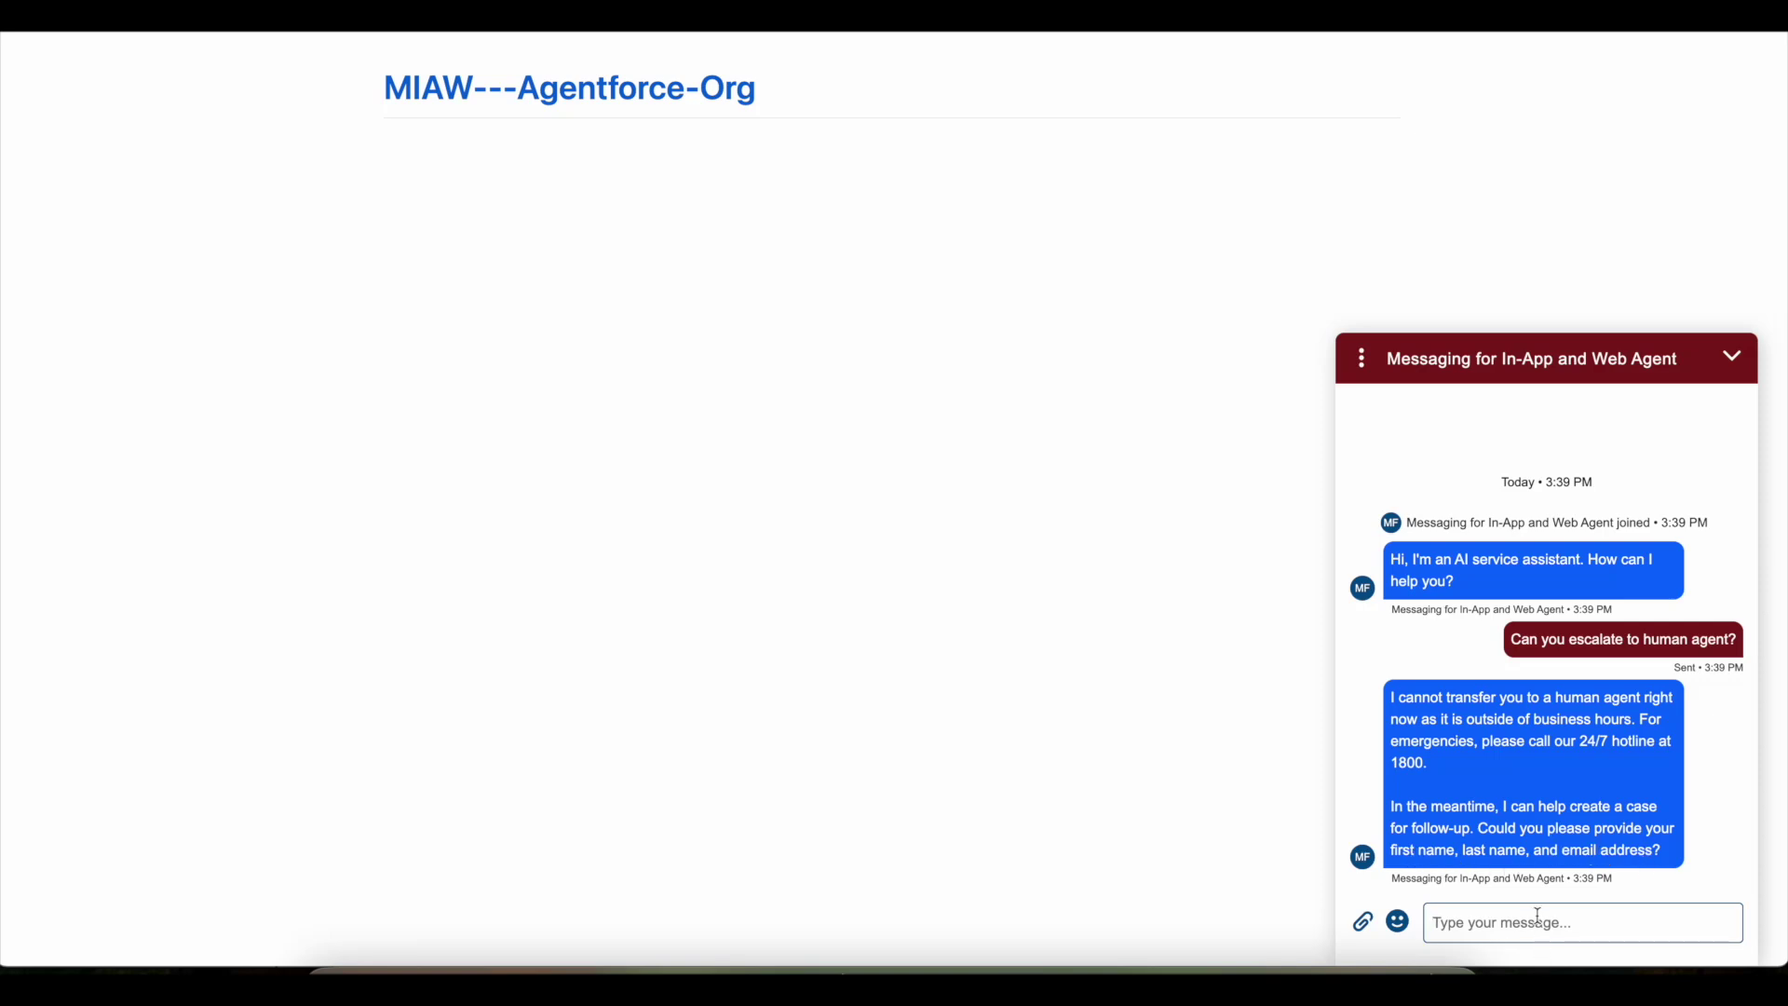
- Reply to the agent with the contact's full name and e-mail address
type("A")
key("BackSpace")
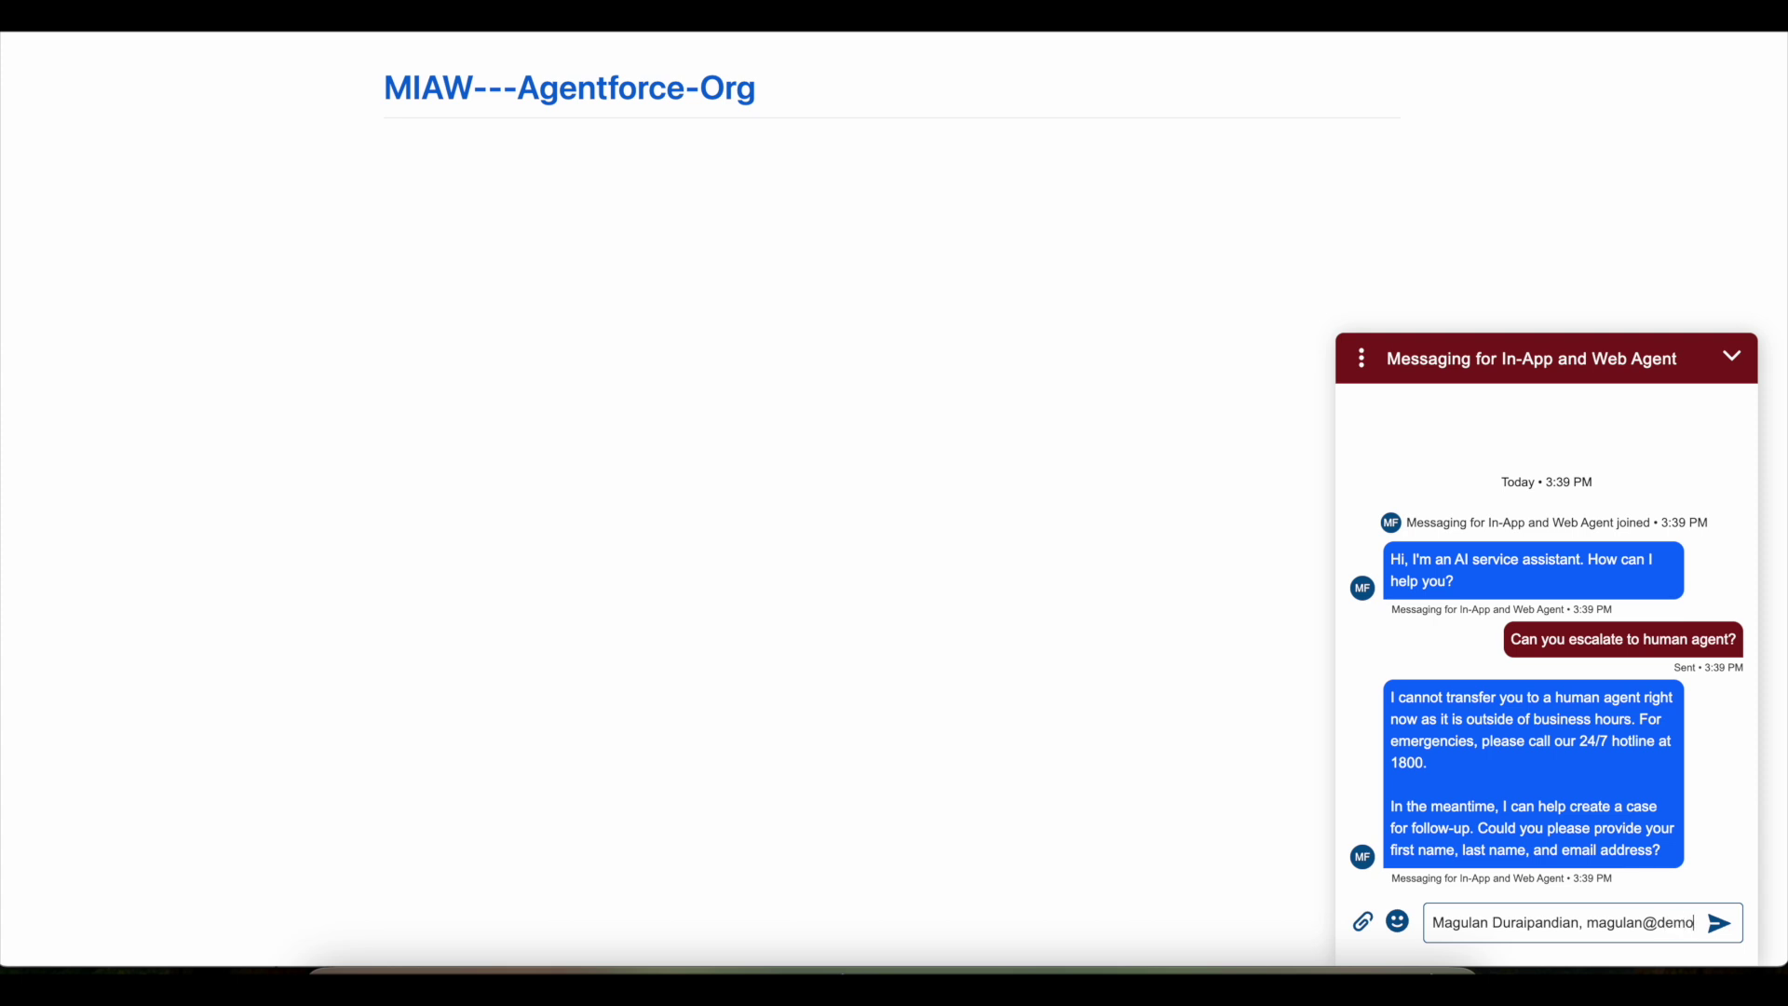
key("Return")
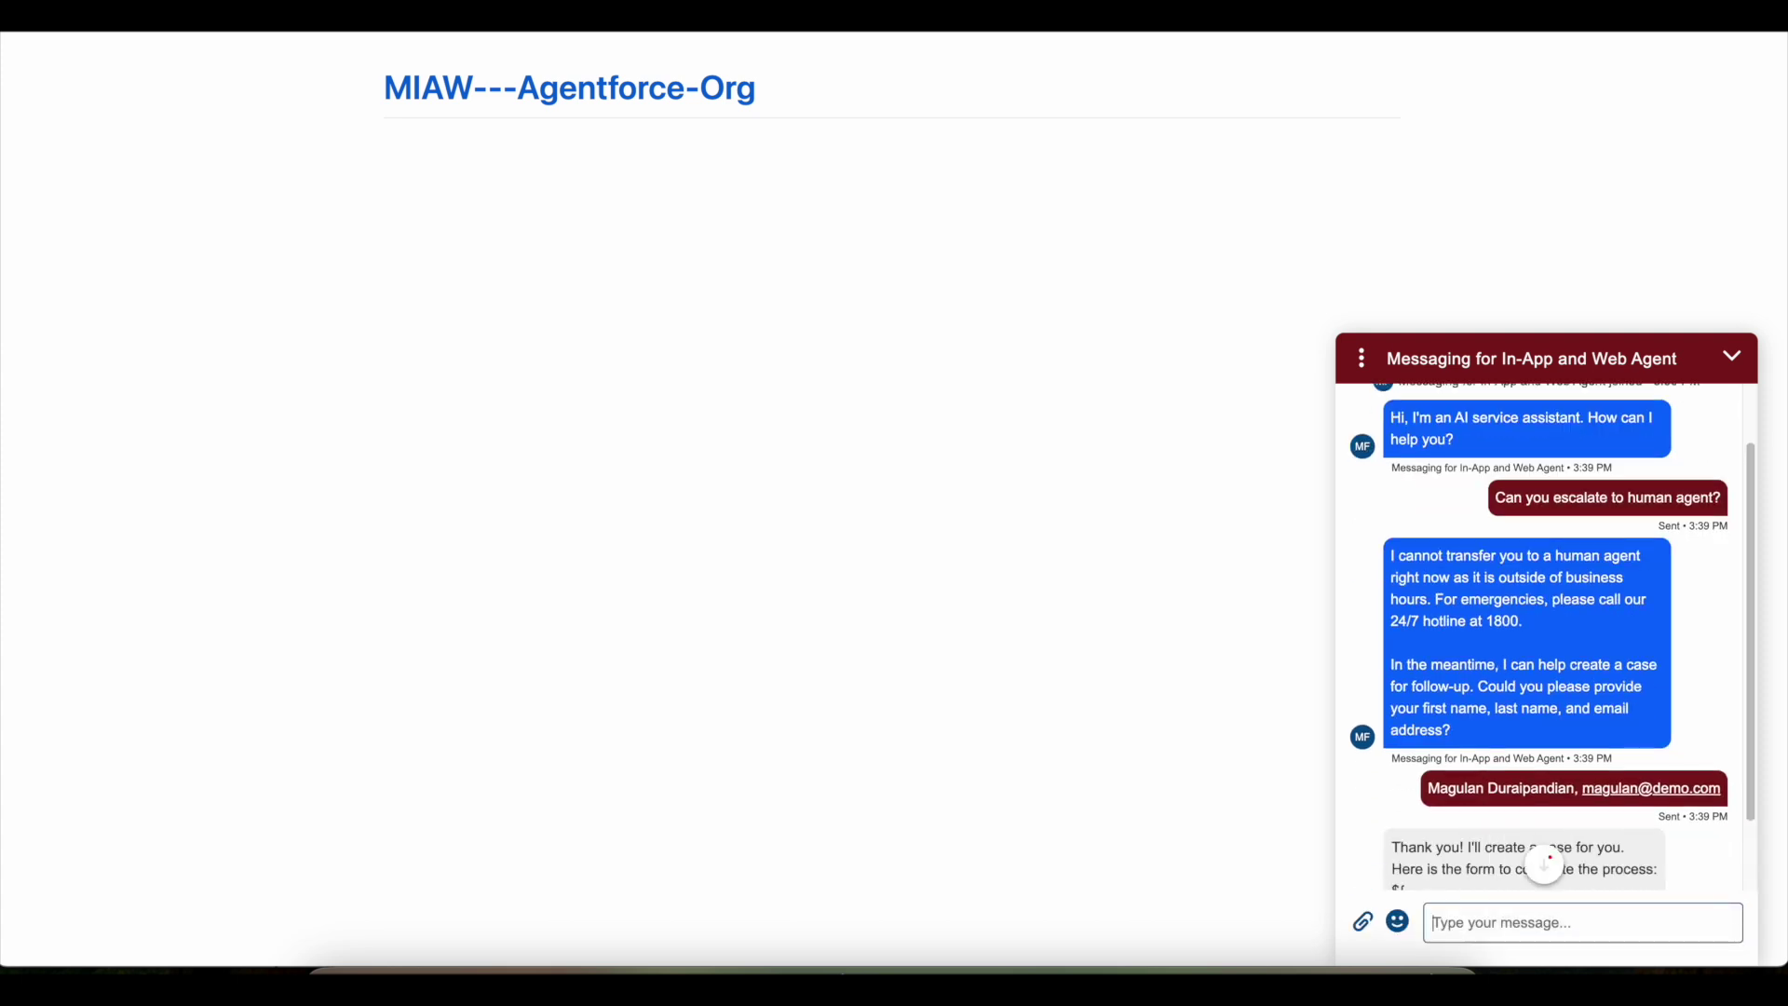
- Enter 'Demo Testing' as the Case Subject in the chat's case form
scroll(1548, 754, "down", 3)
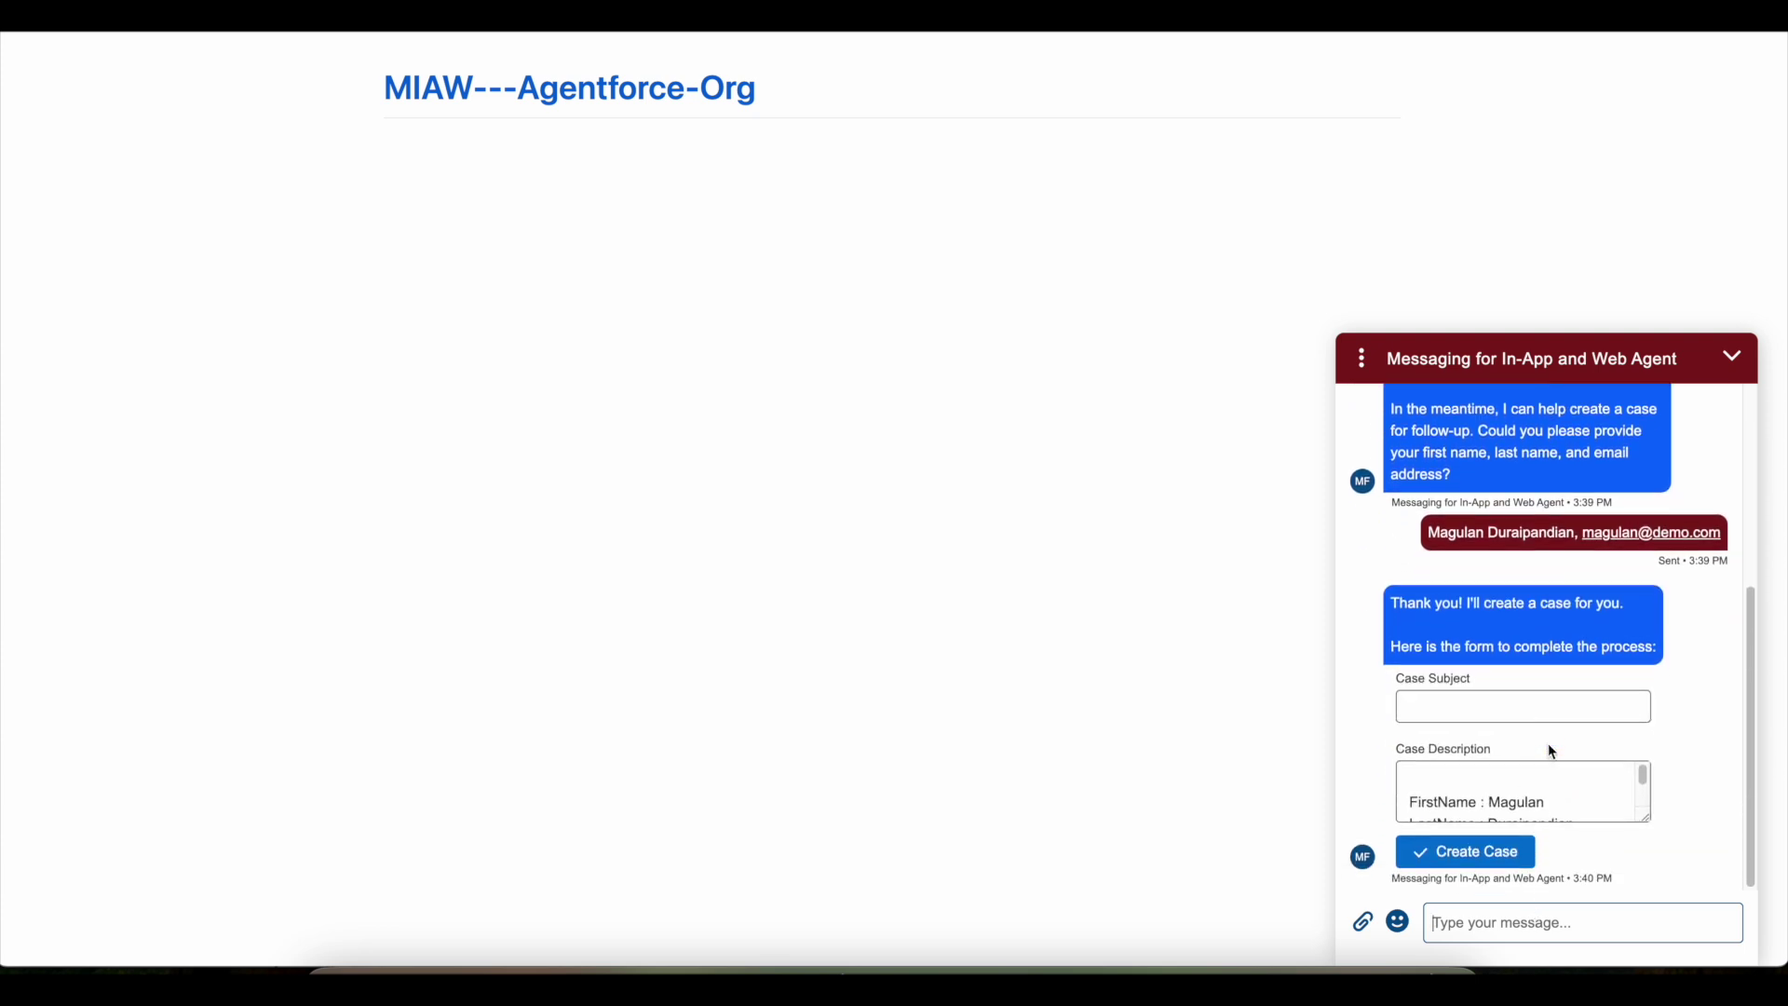
scroll(1556, 790, "down", 2)
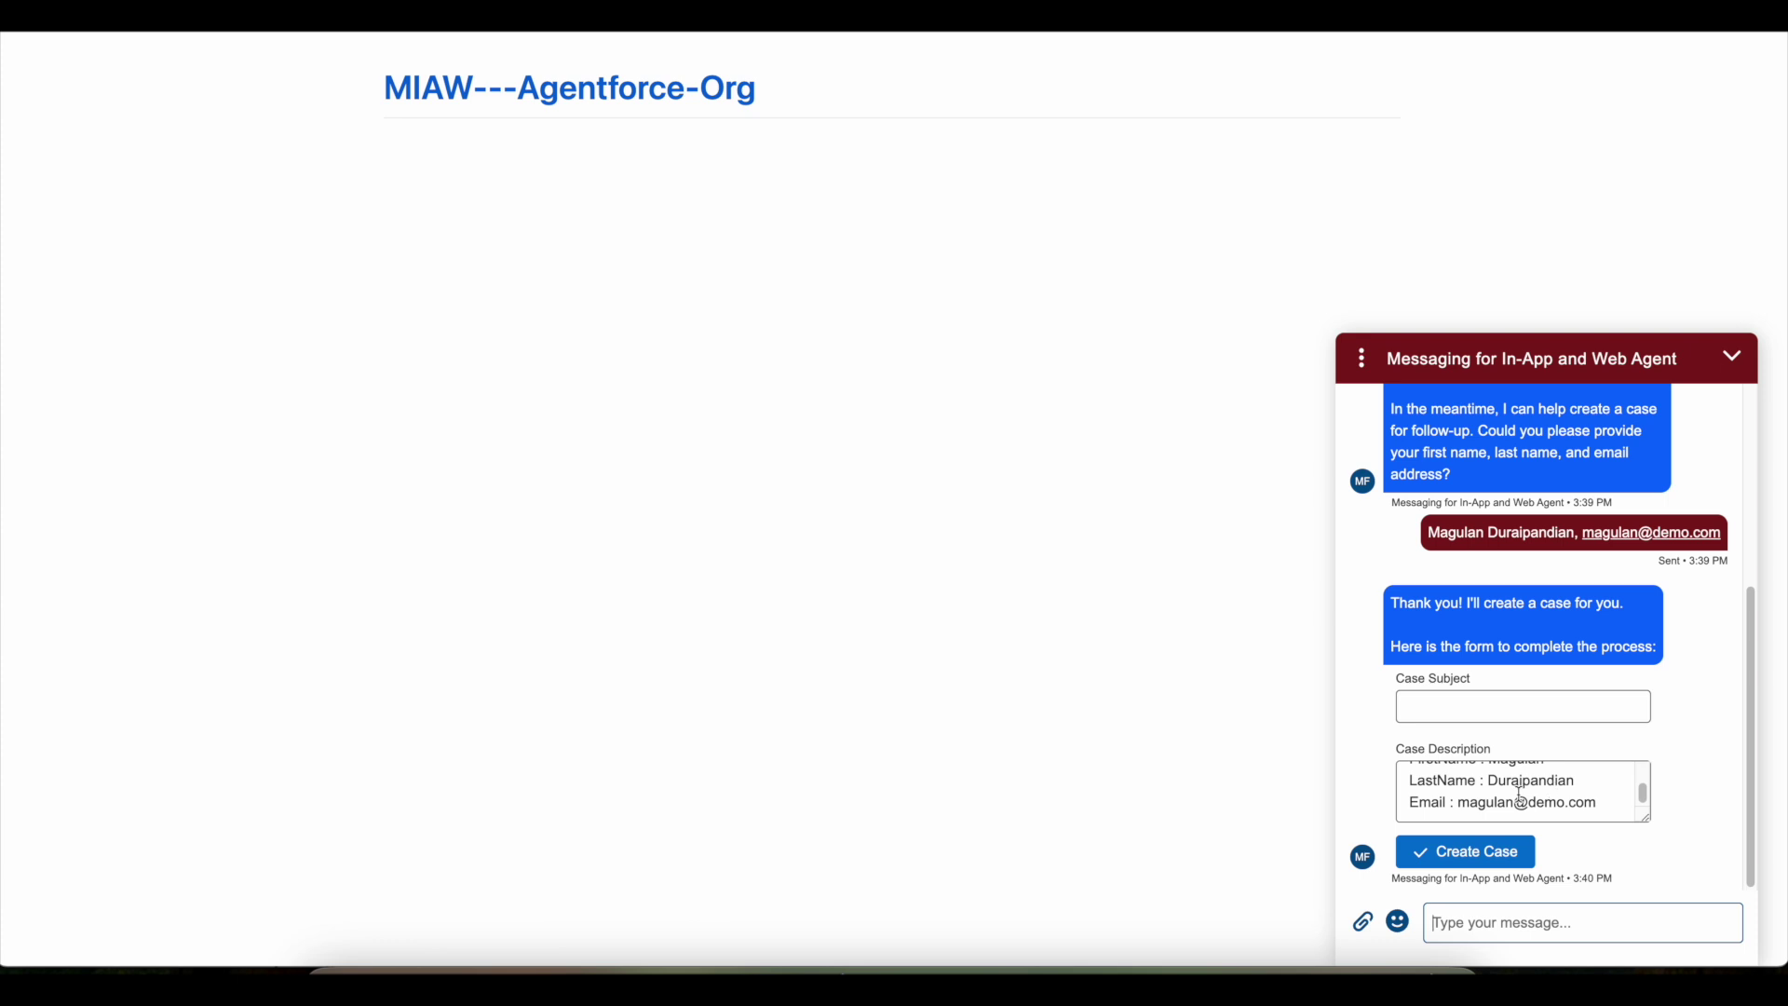
scroll(1519, 794, "up", 2)
left_click(1492, 700)
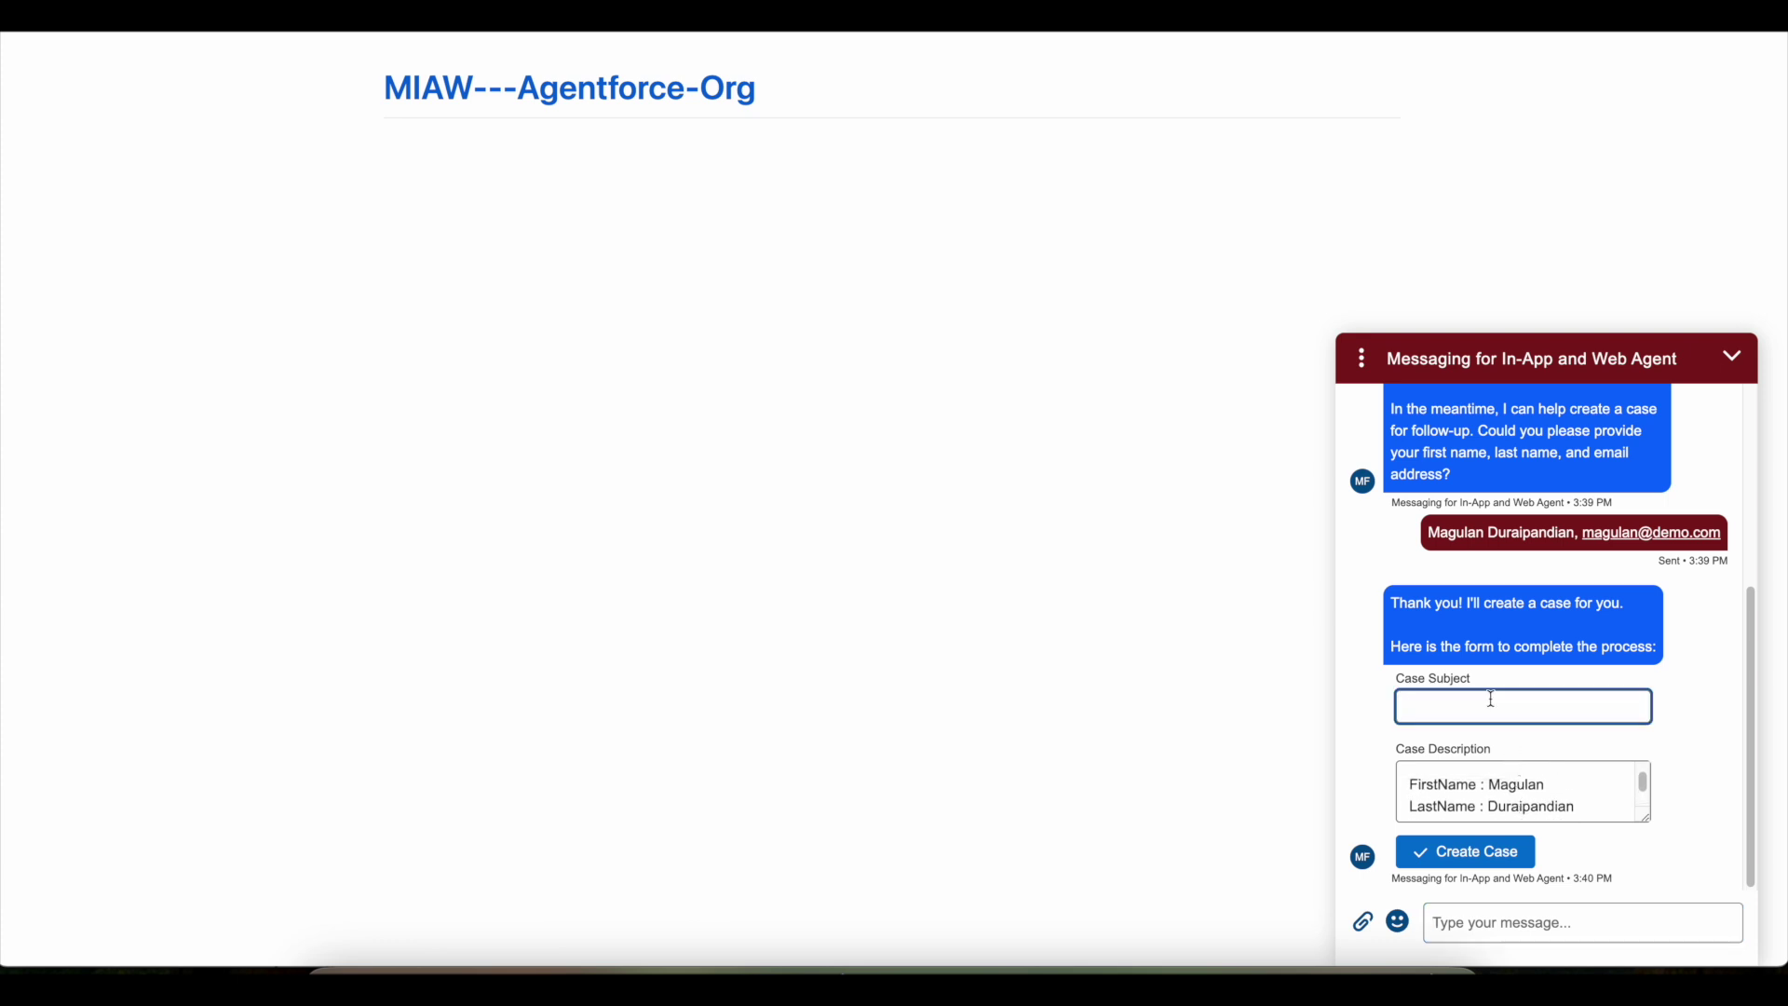
type("Demo Testing")
- Submit the form to create the Demo Testing case, then end the chat
left_click(746, 973)
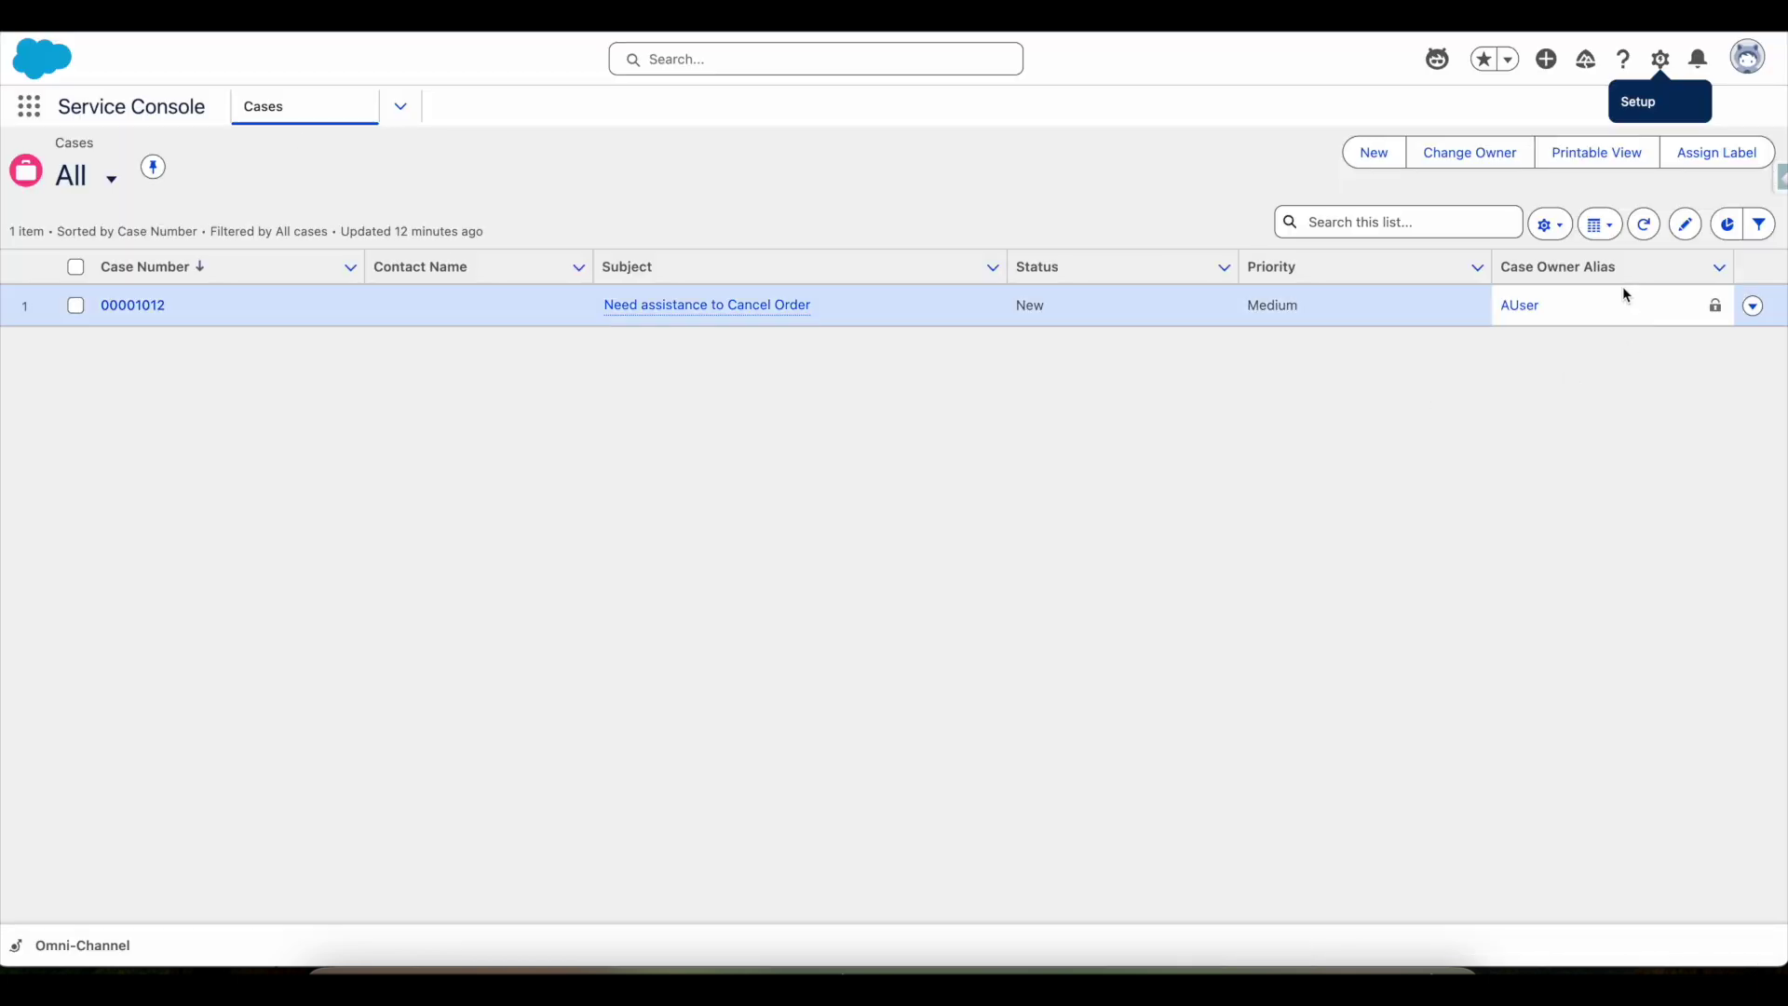
left_click(1646, 226)
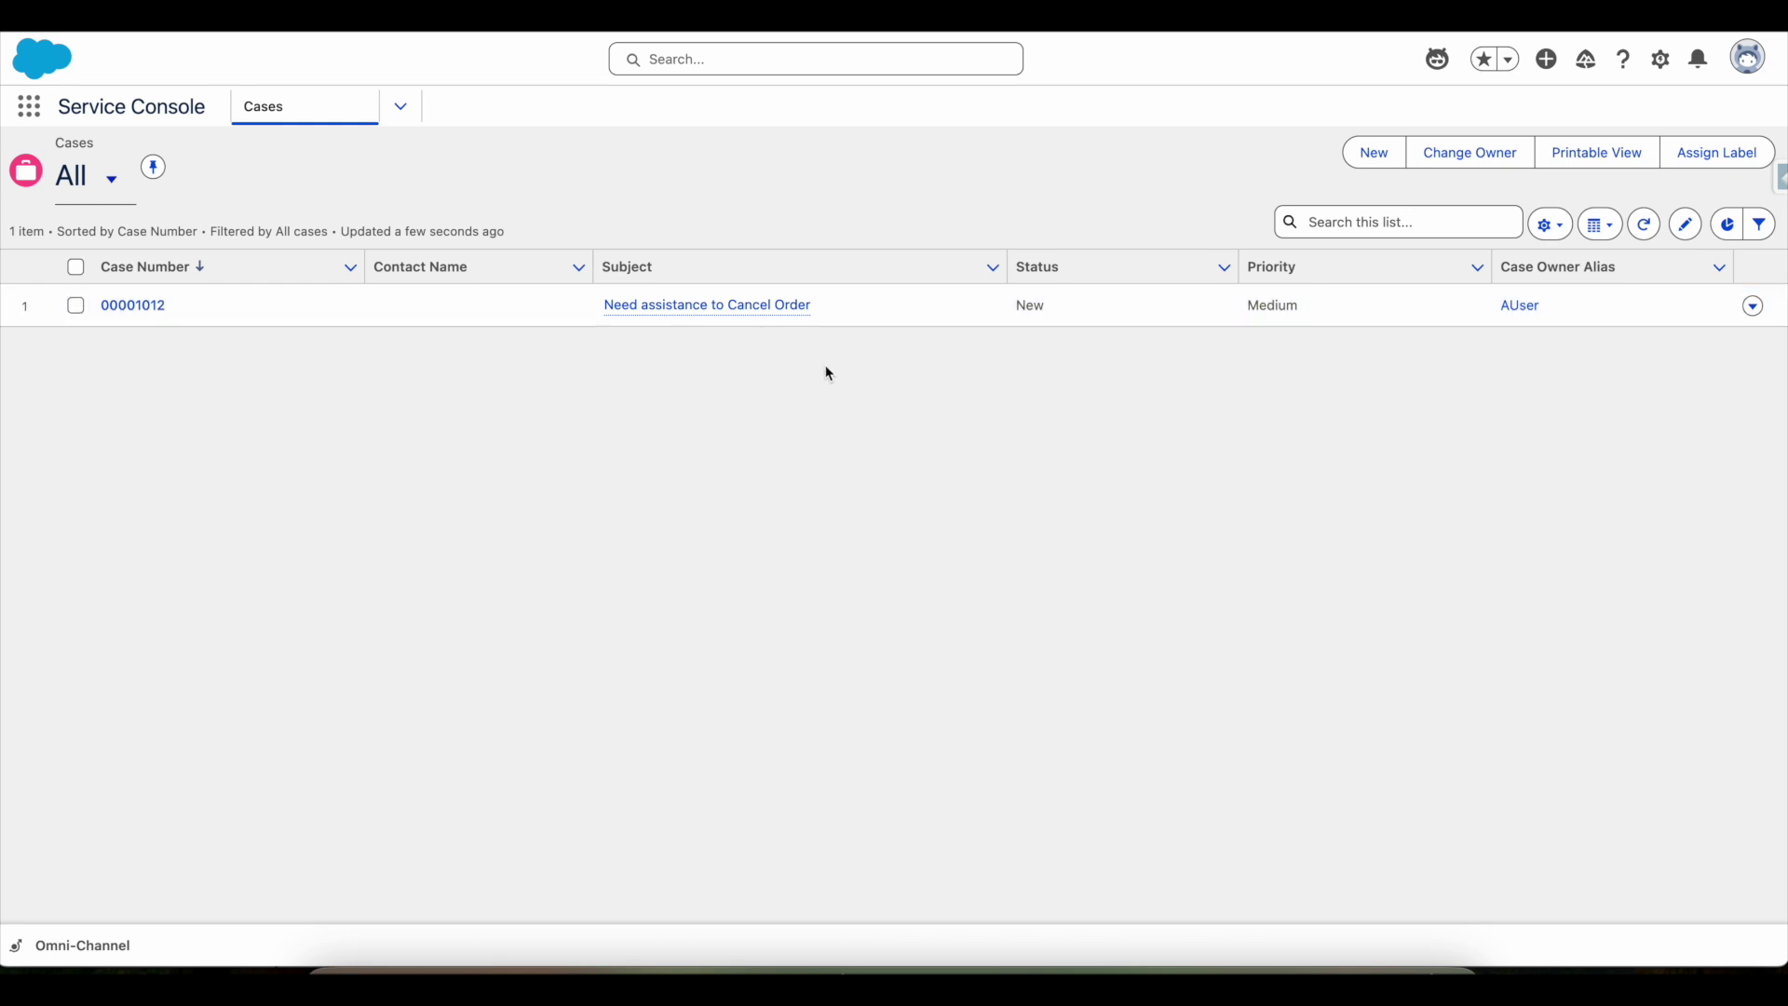
left_click(1183, 970)
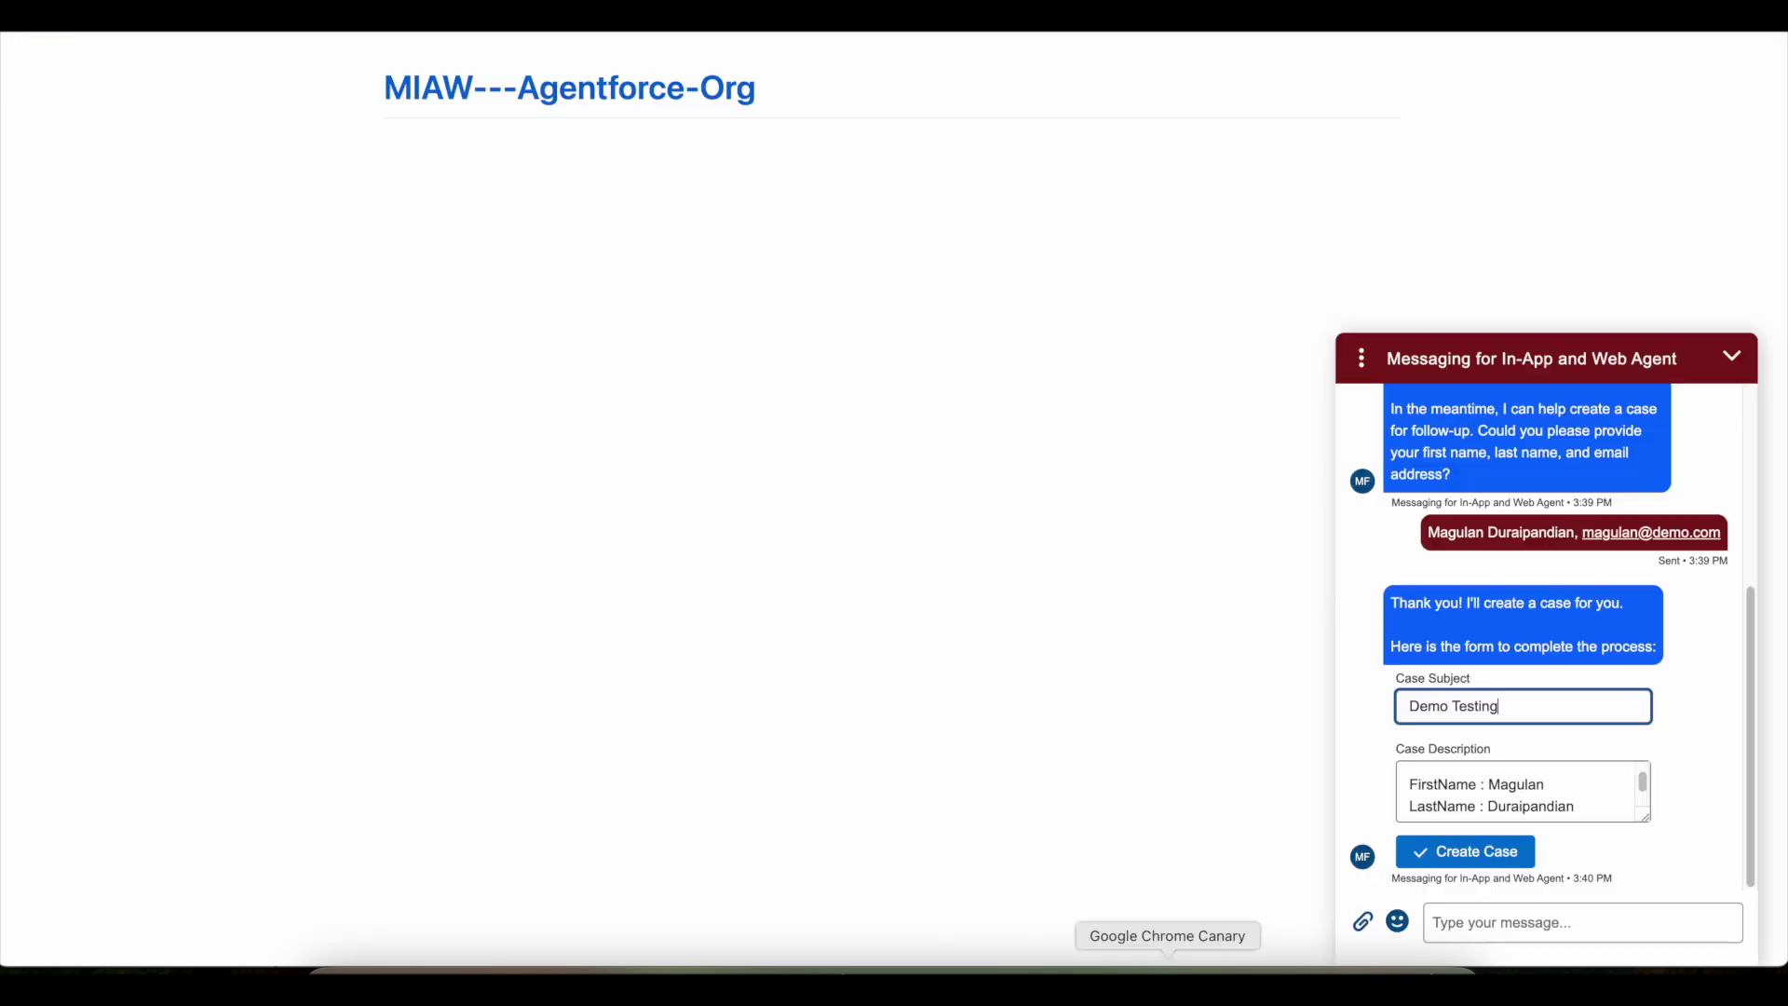
left_click(1497, 871)
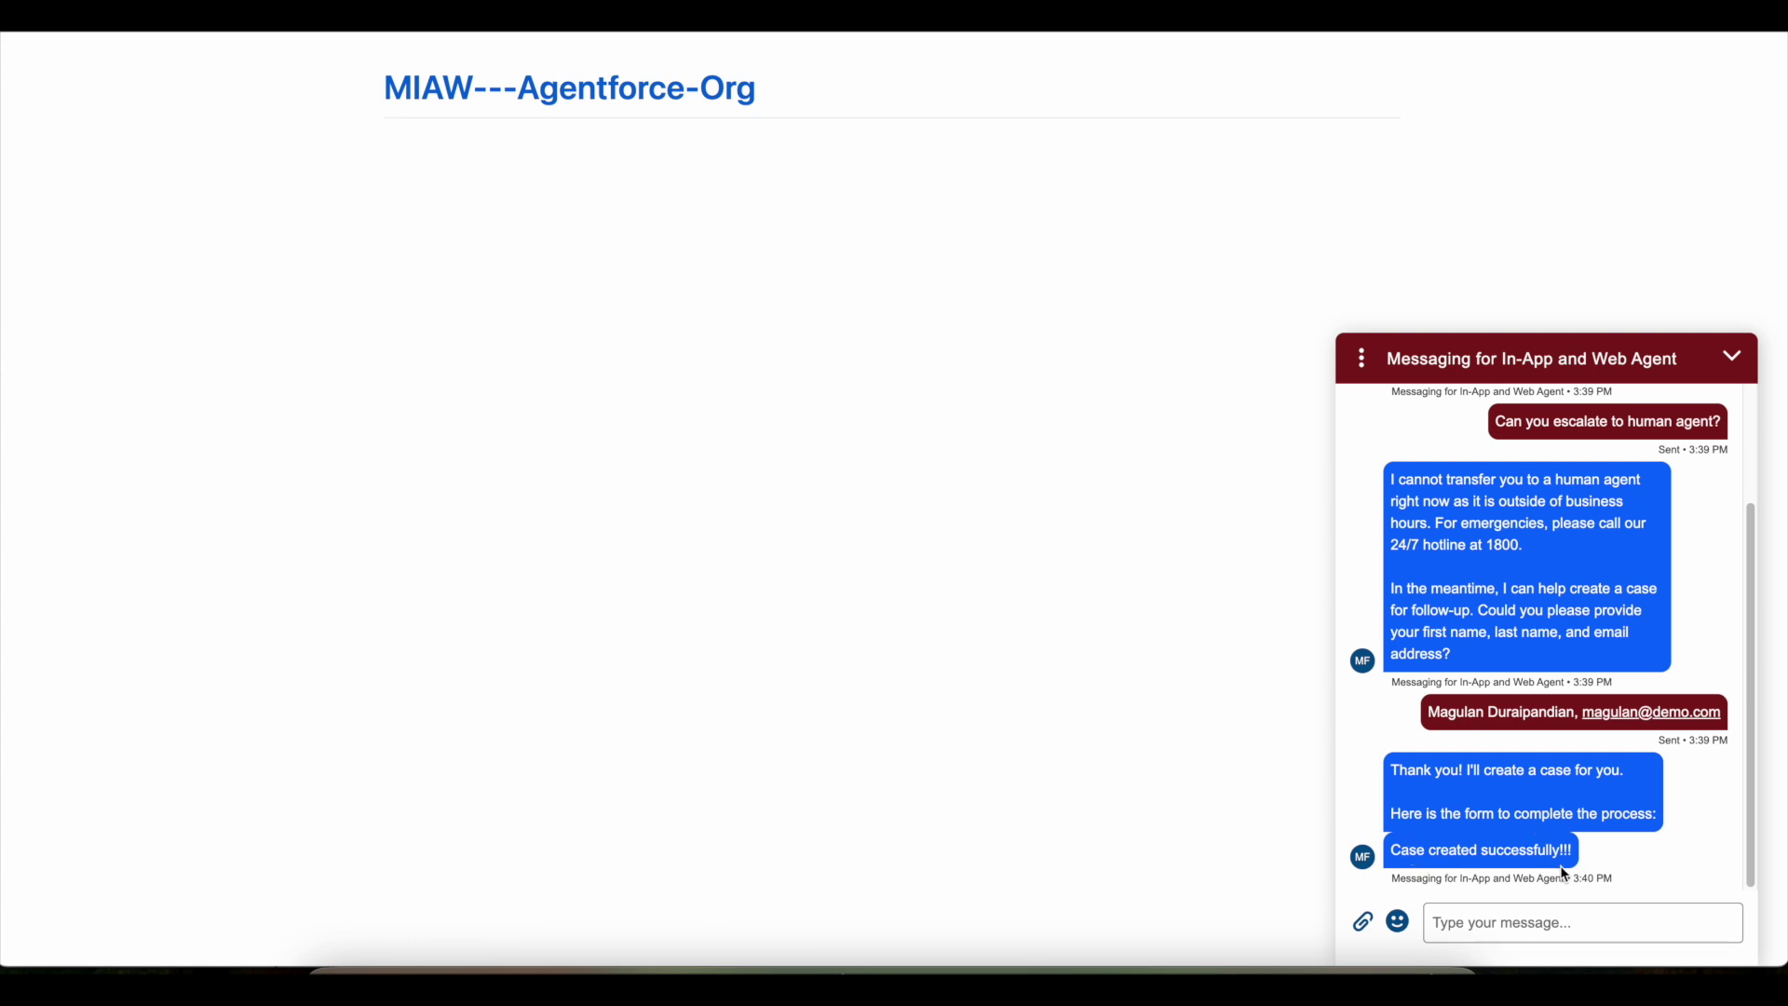
left_click(1362, 358)
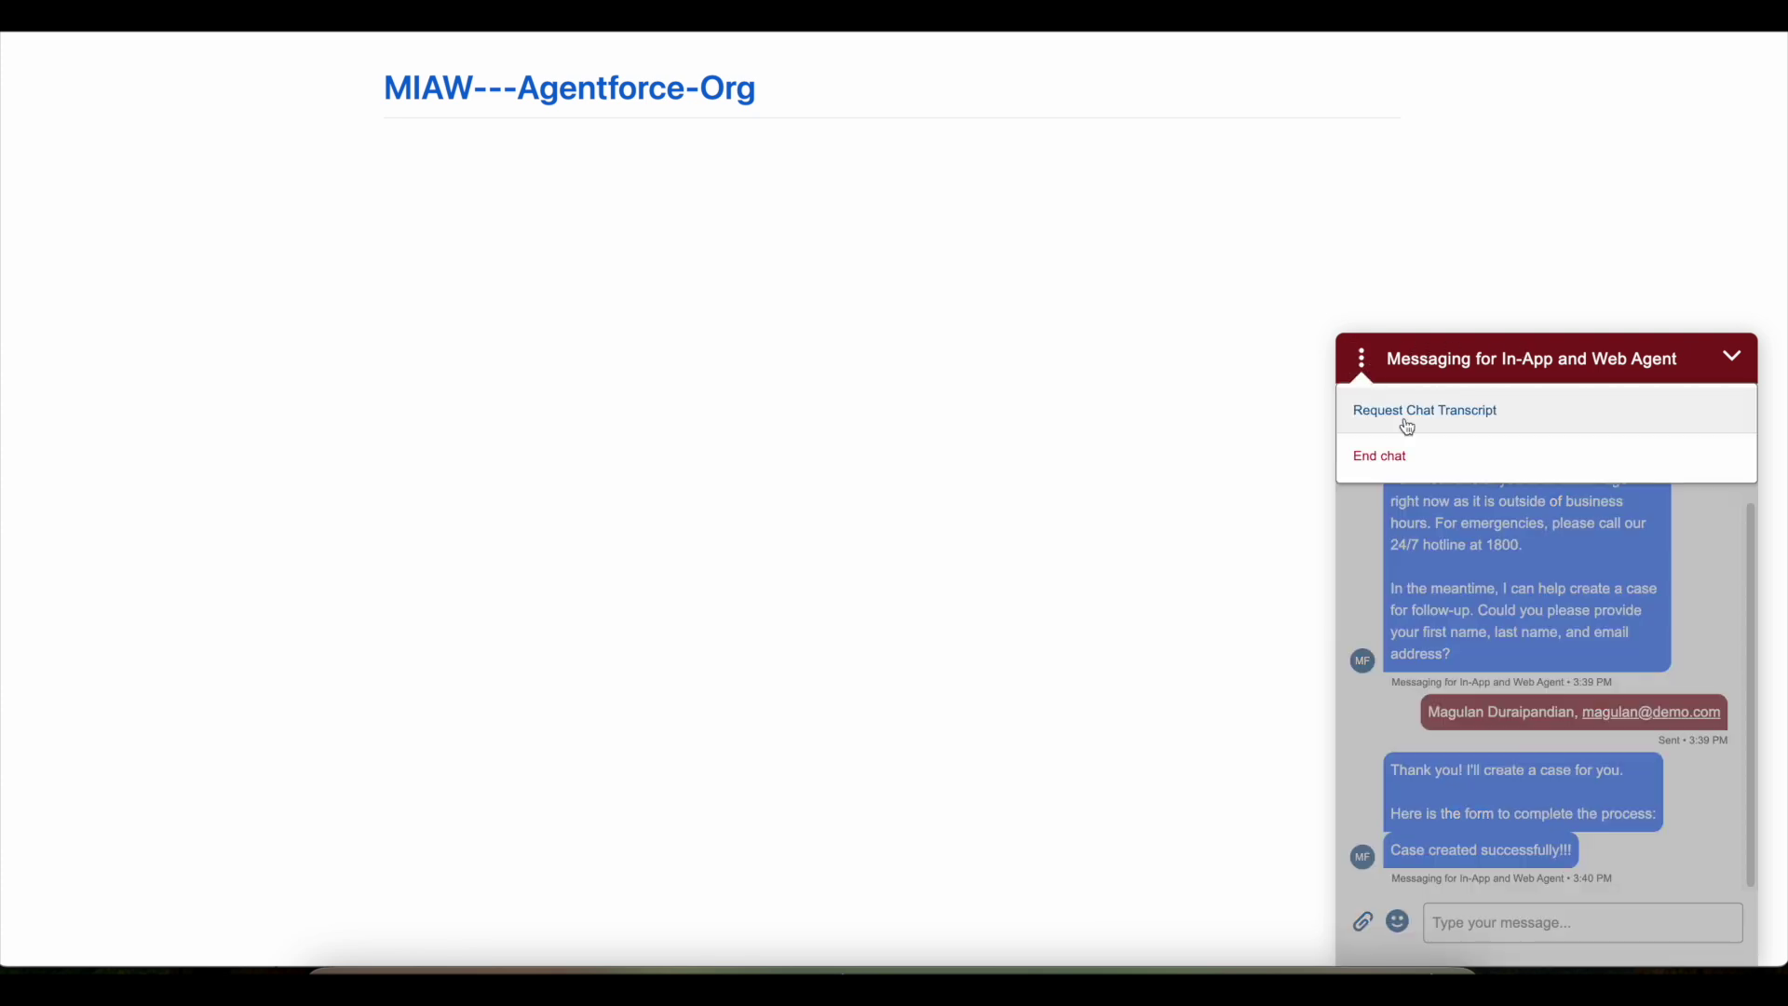
left_click(1413, 448)
- Close the chat, review new case 00001020 Demo Testing in the Service Console, then return to the blog
left_click(1733, 357)
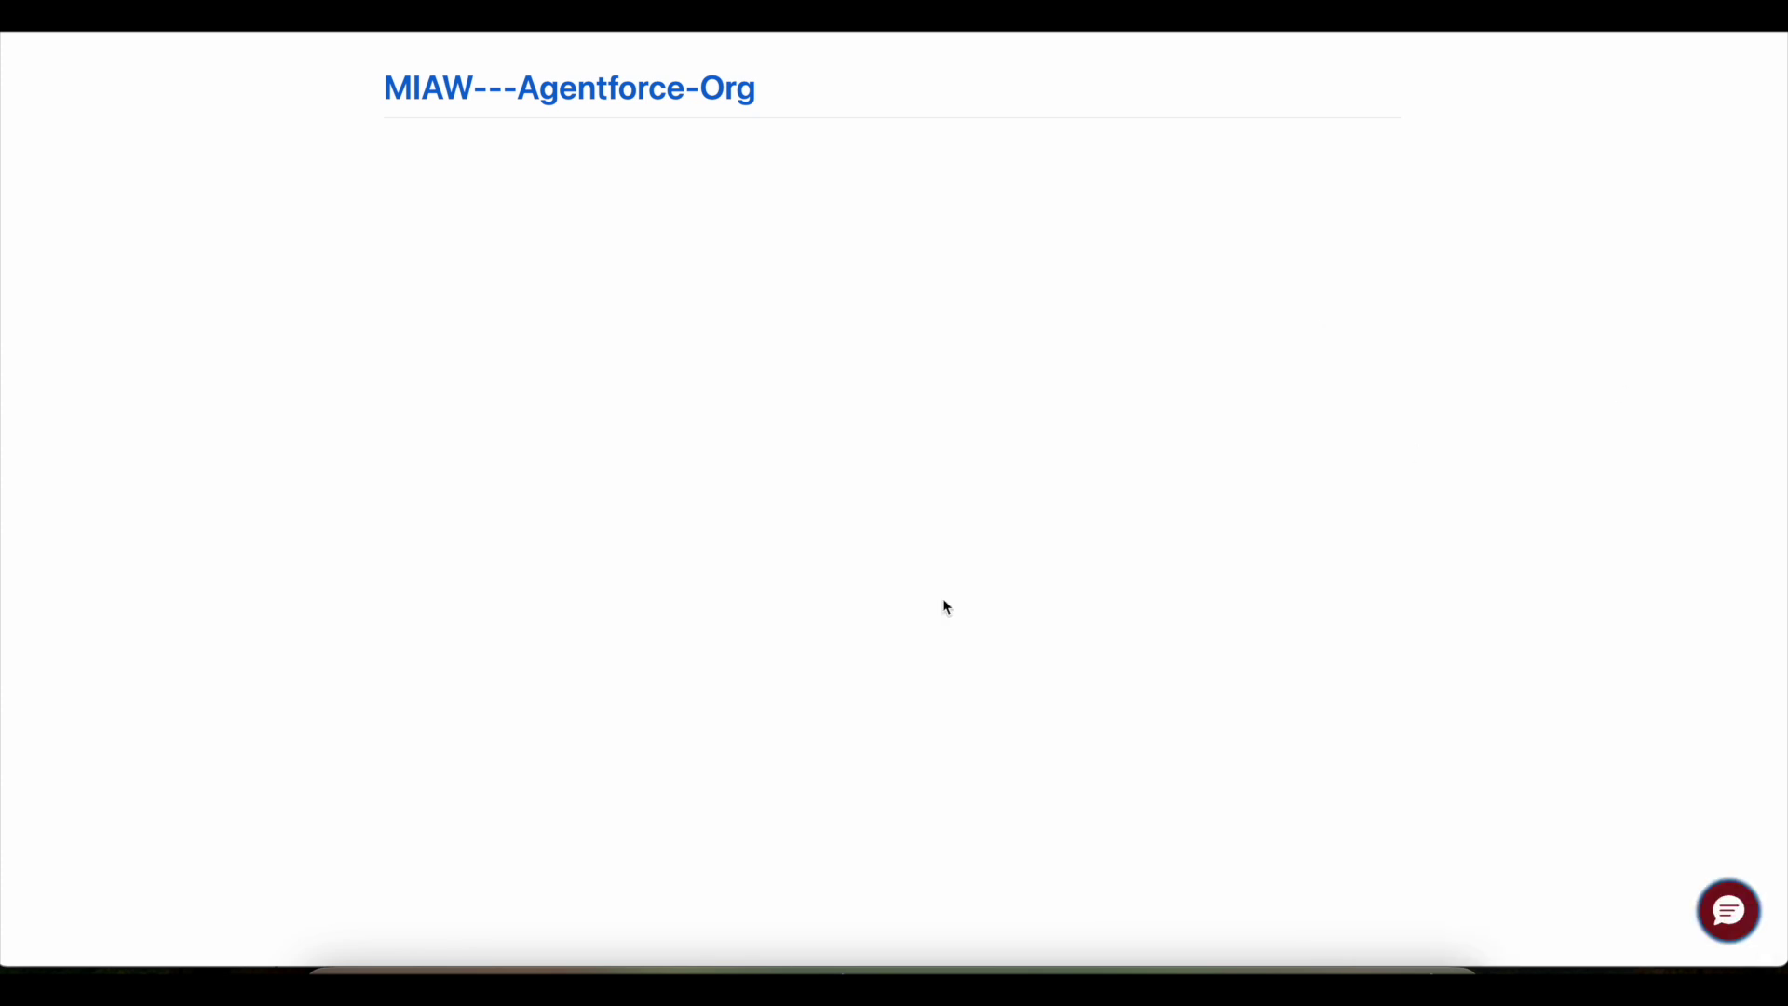
left_click(739, 969)
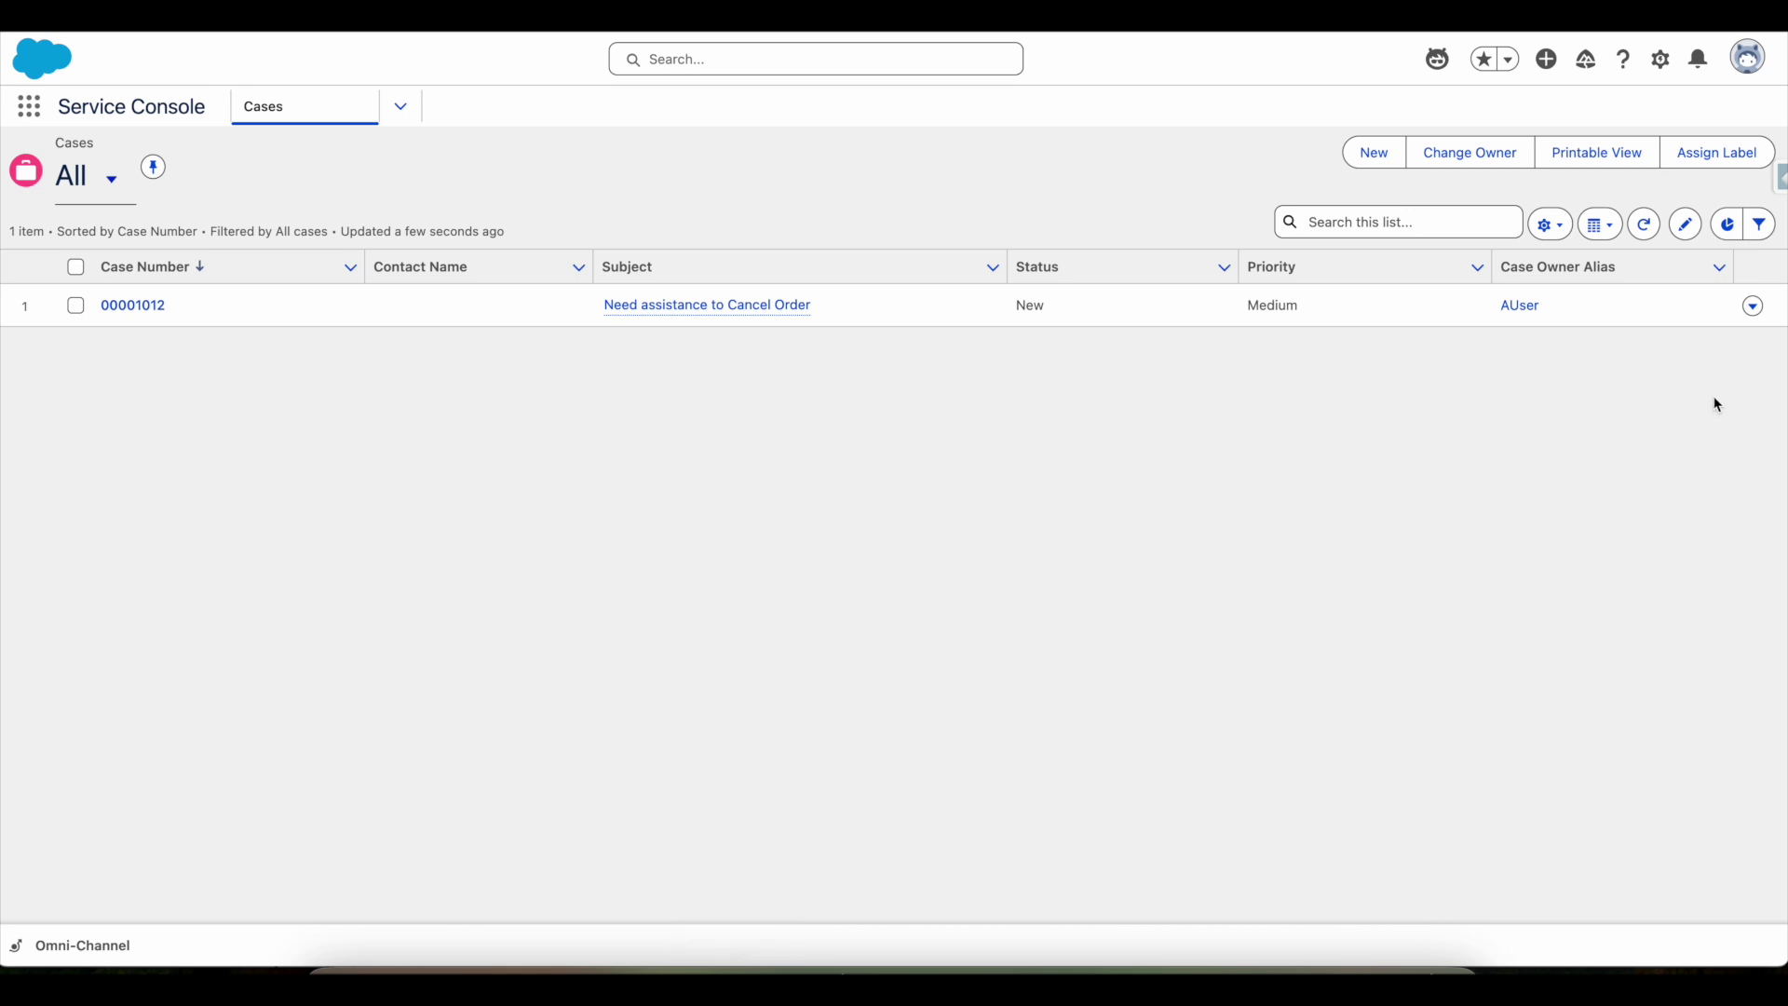
left_click(1646, 227)
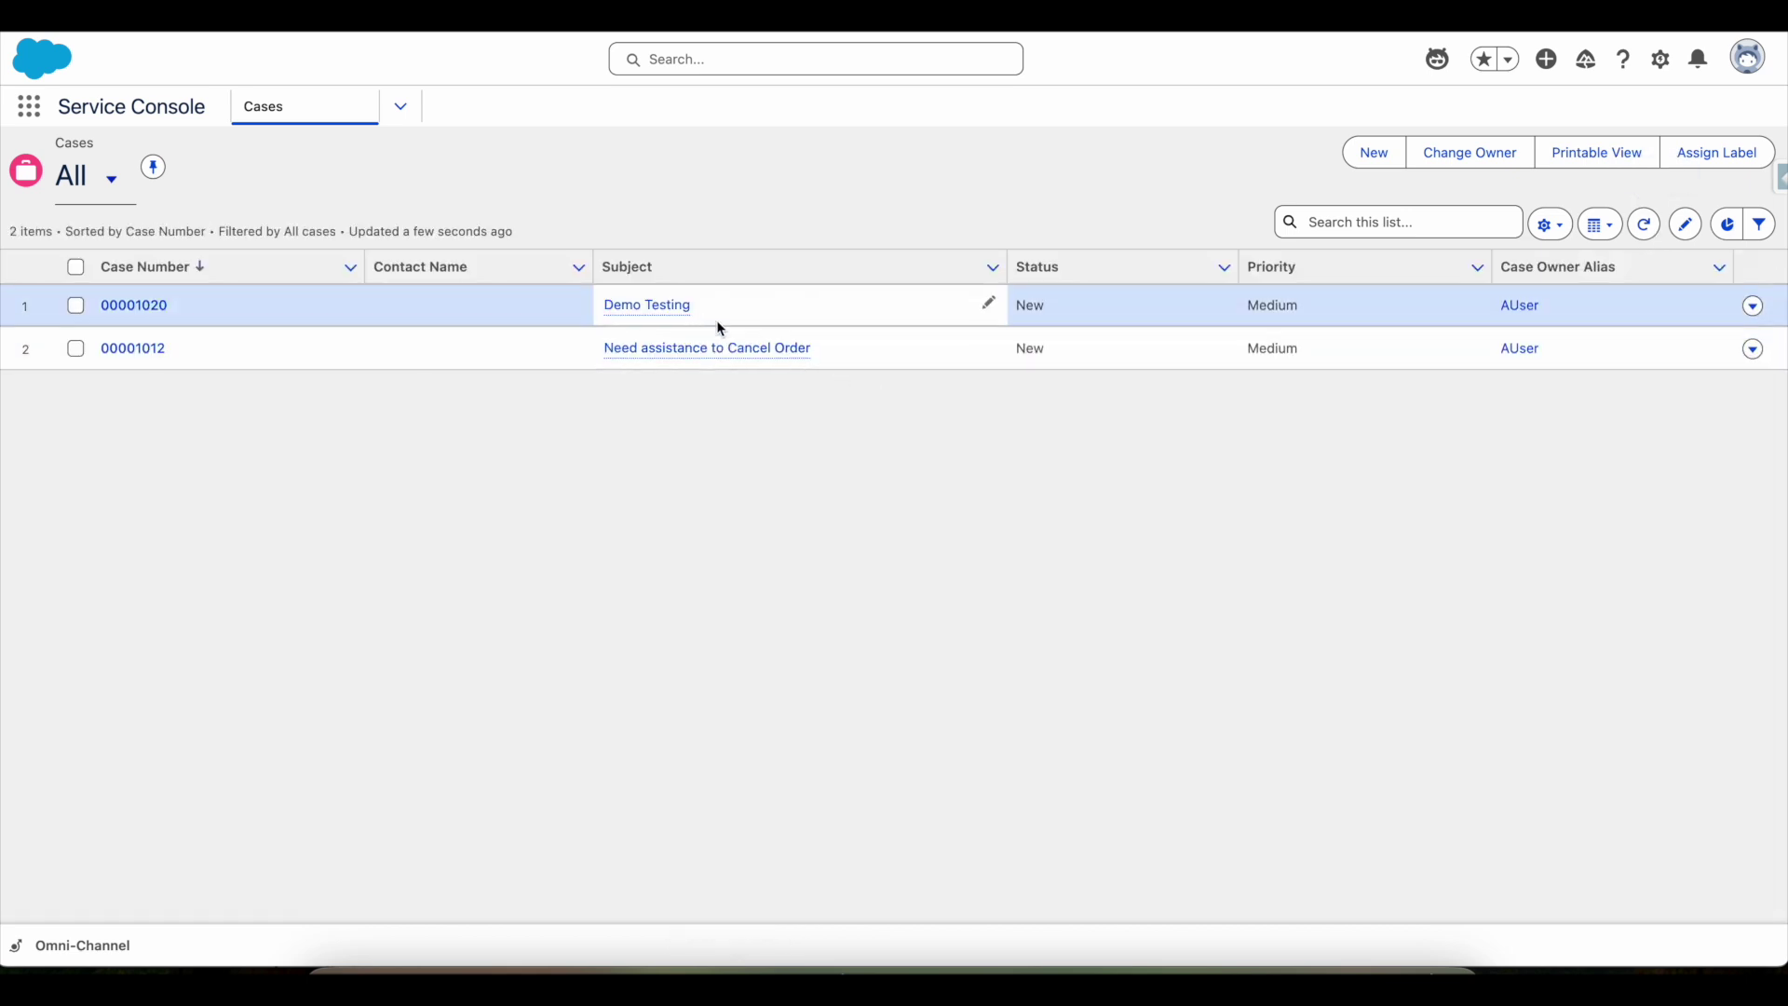
left_click(668, 313)
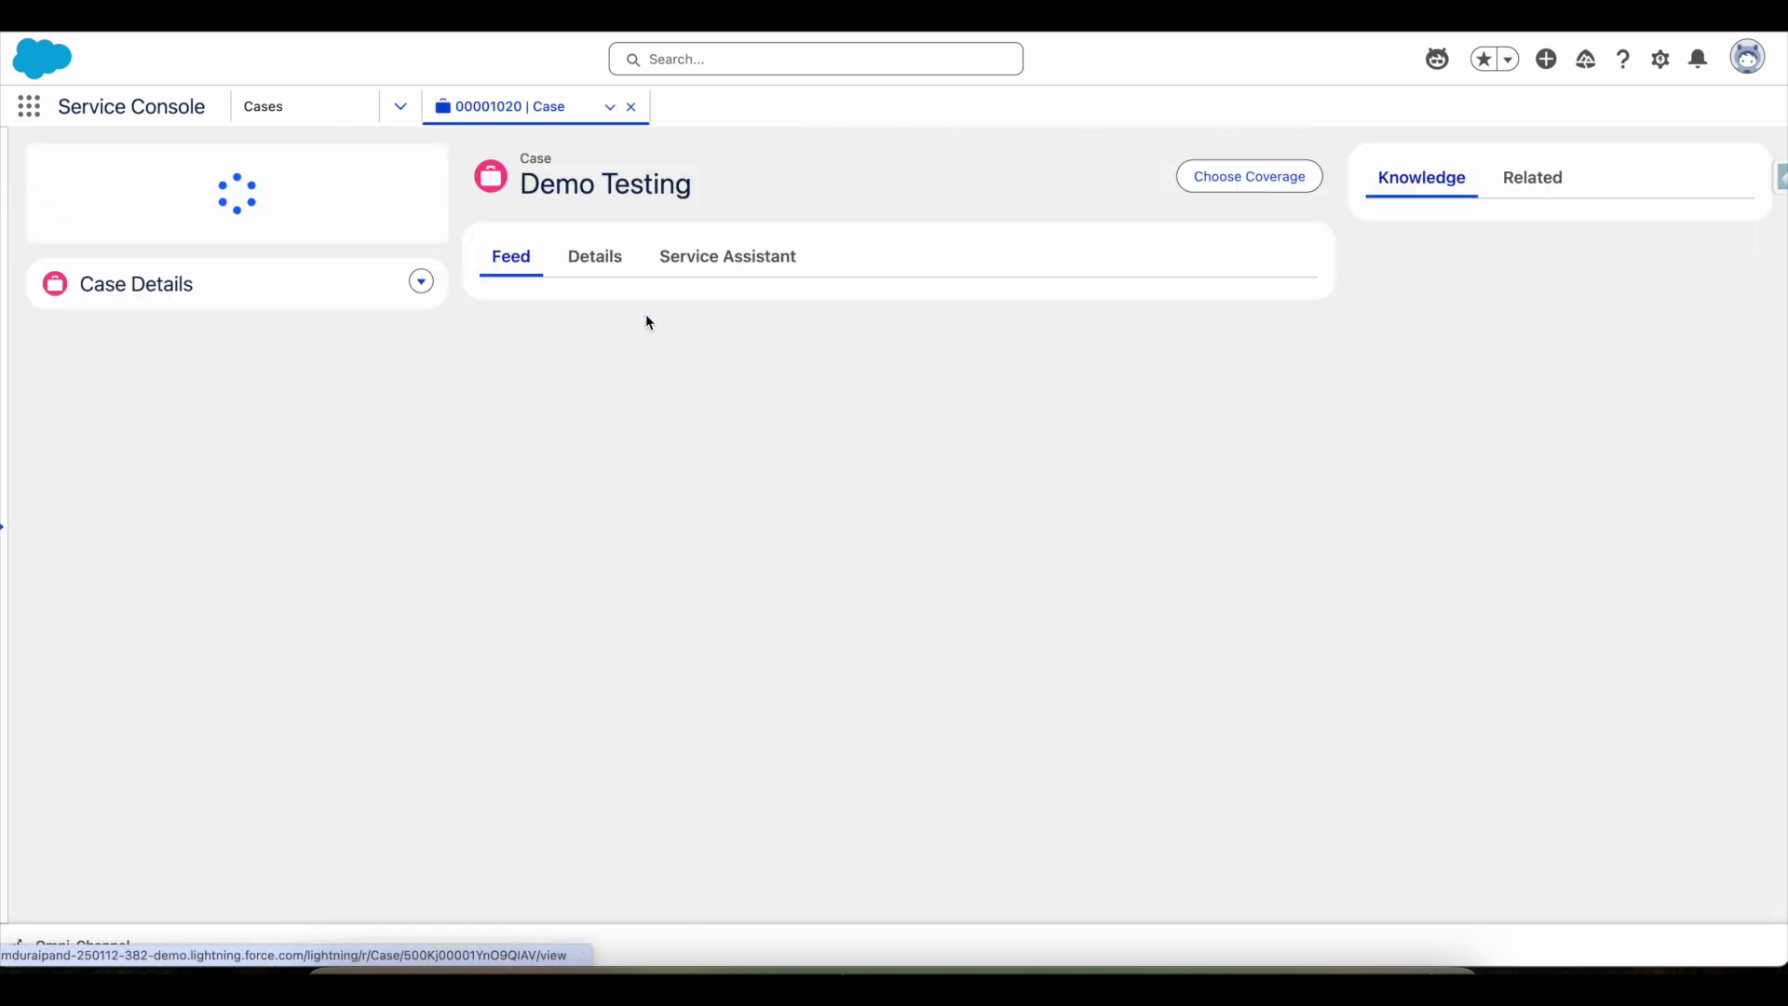
left_click(594, 258)
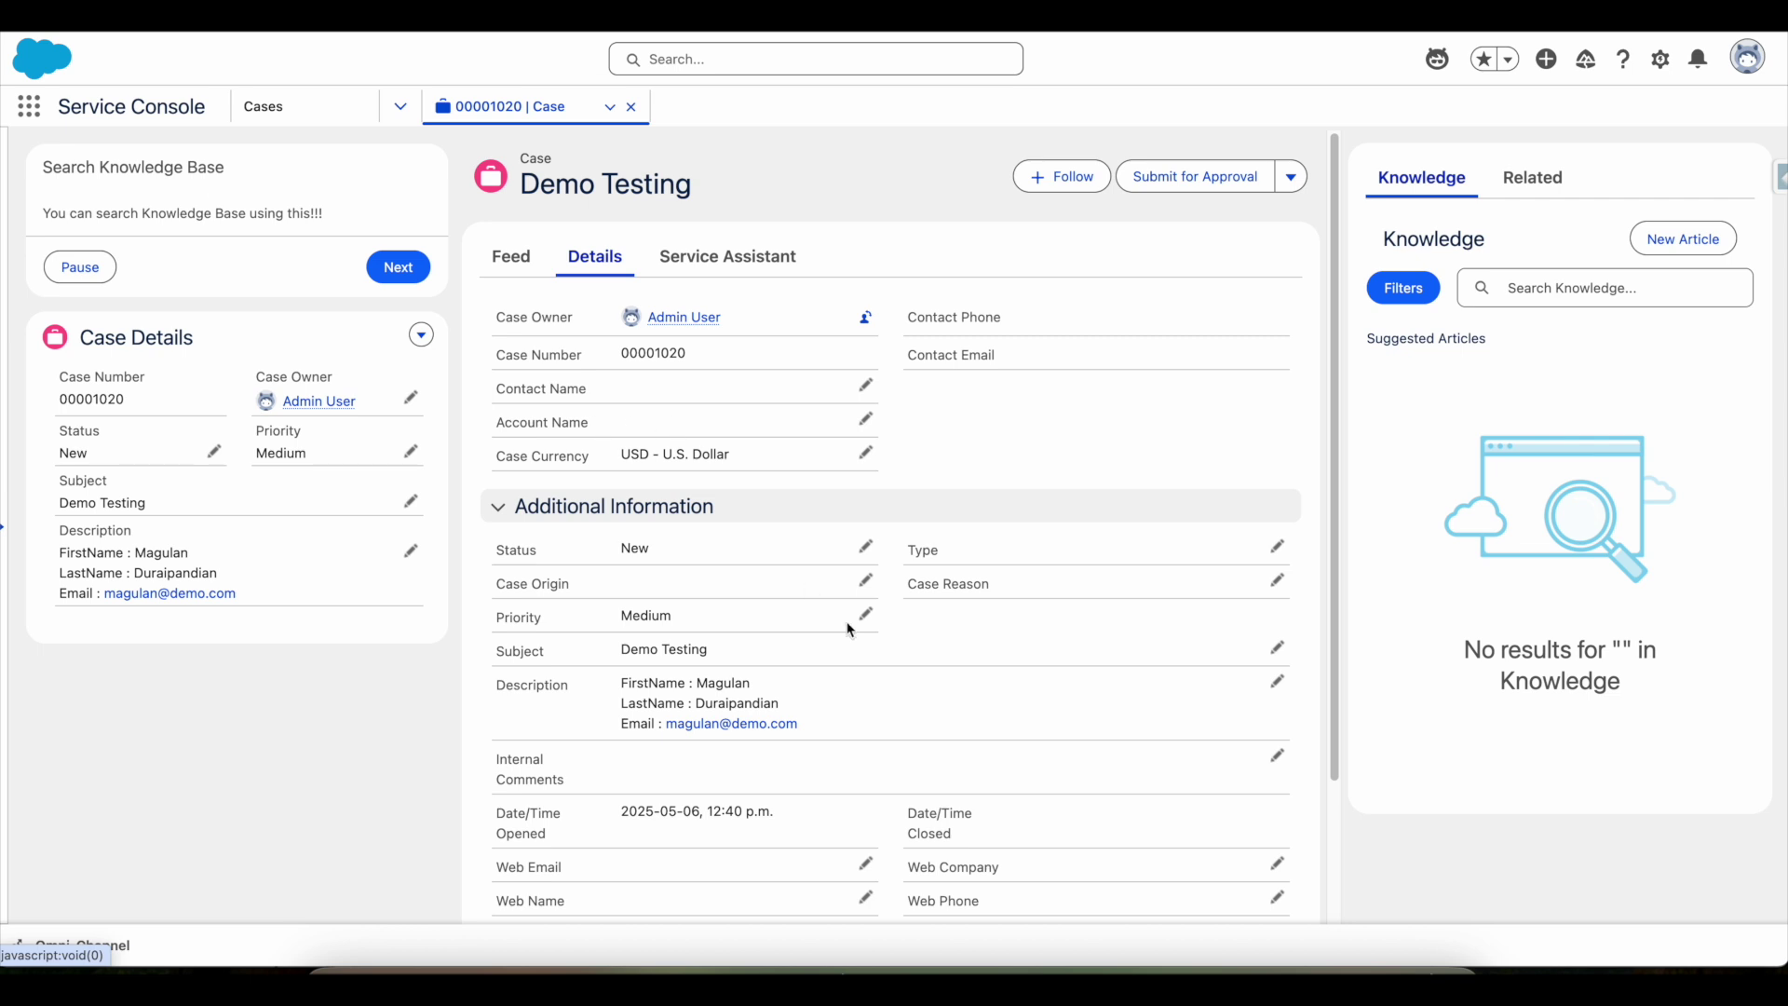
left_click(586, 964)
scroll(562, 423, "down", 3)
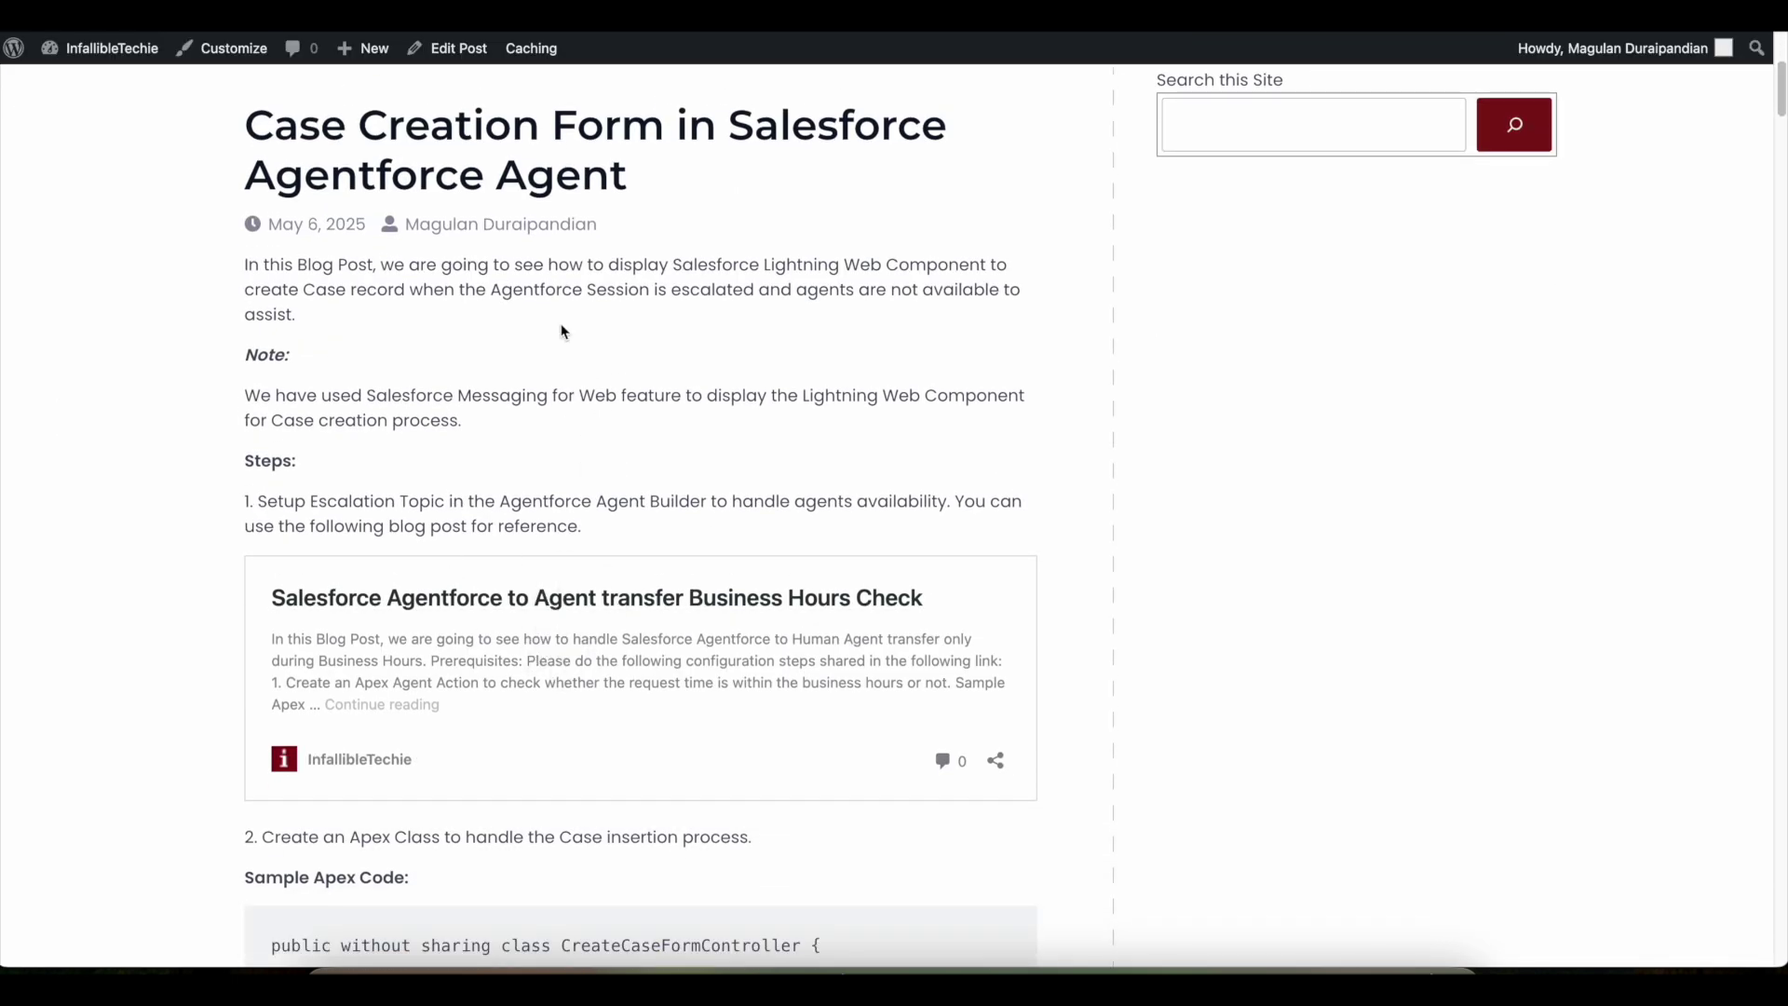
- Show the Escalation topic's configuration and highlight its business-hours escalation instructions
left_click(738, 964)
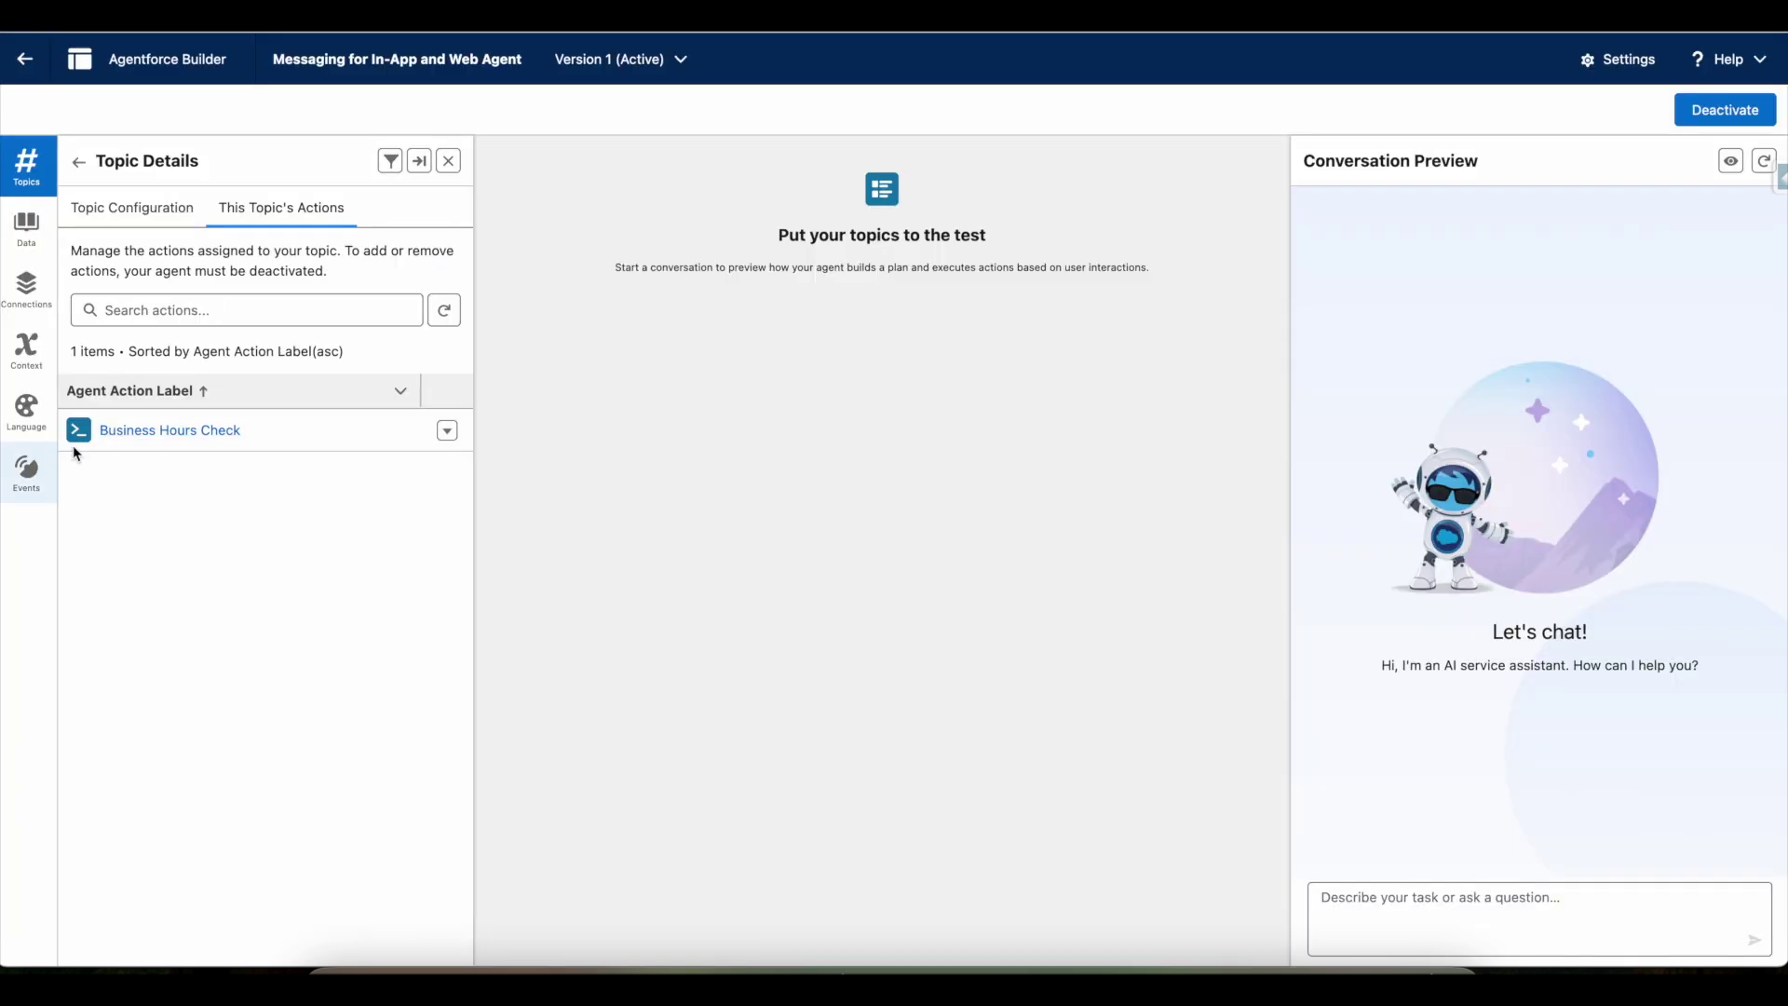
left_click(93, 212)
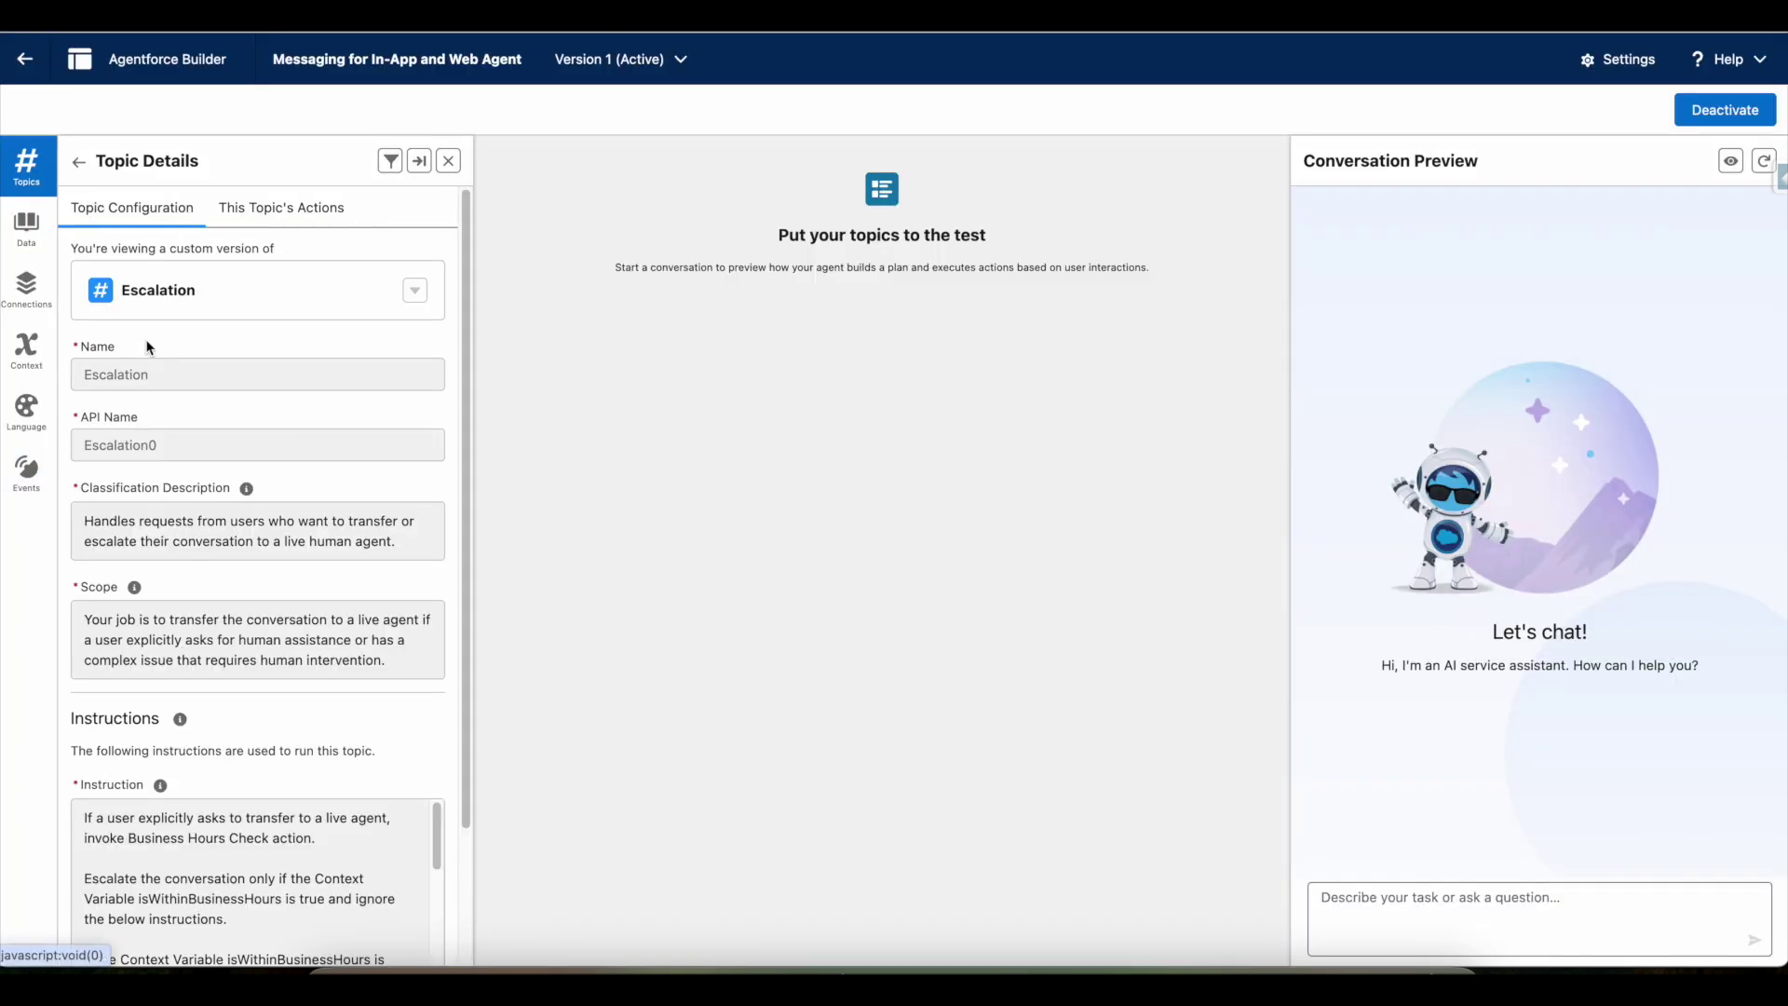
scroll(171, 411, "down", 3)
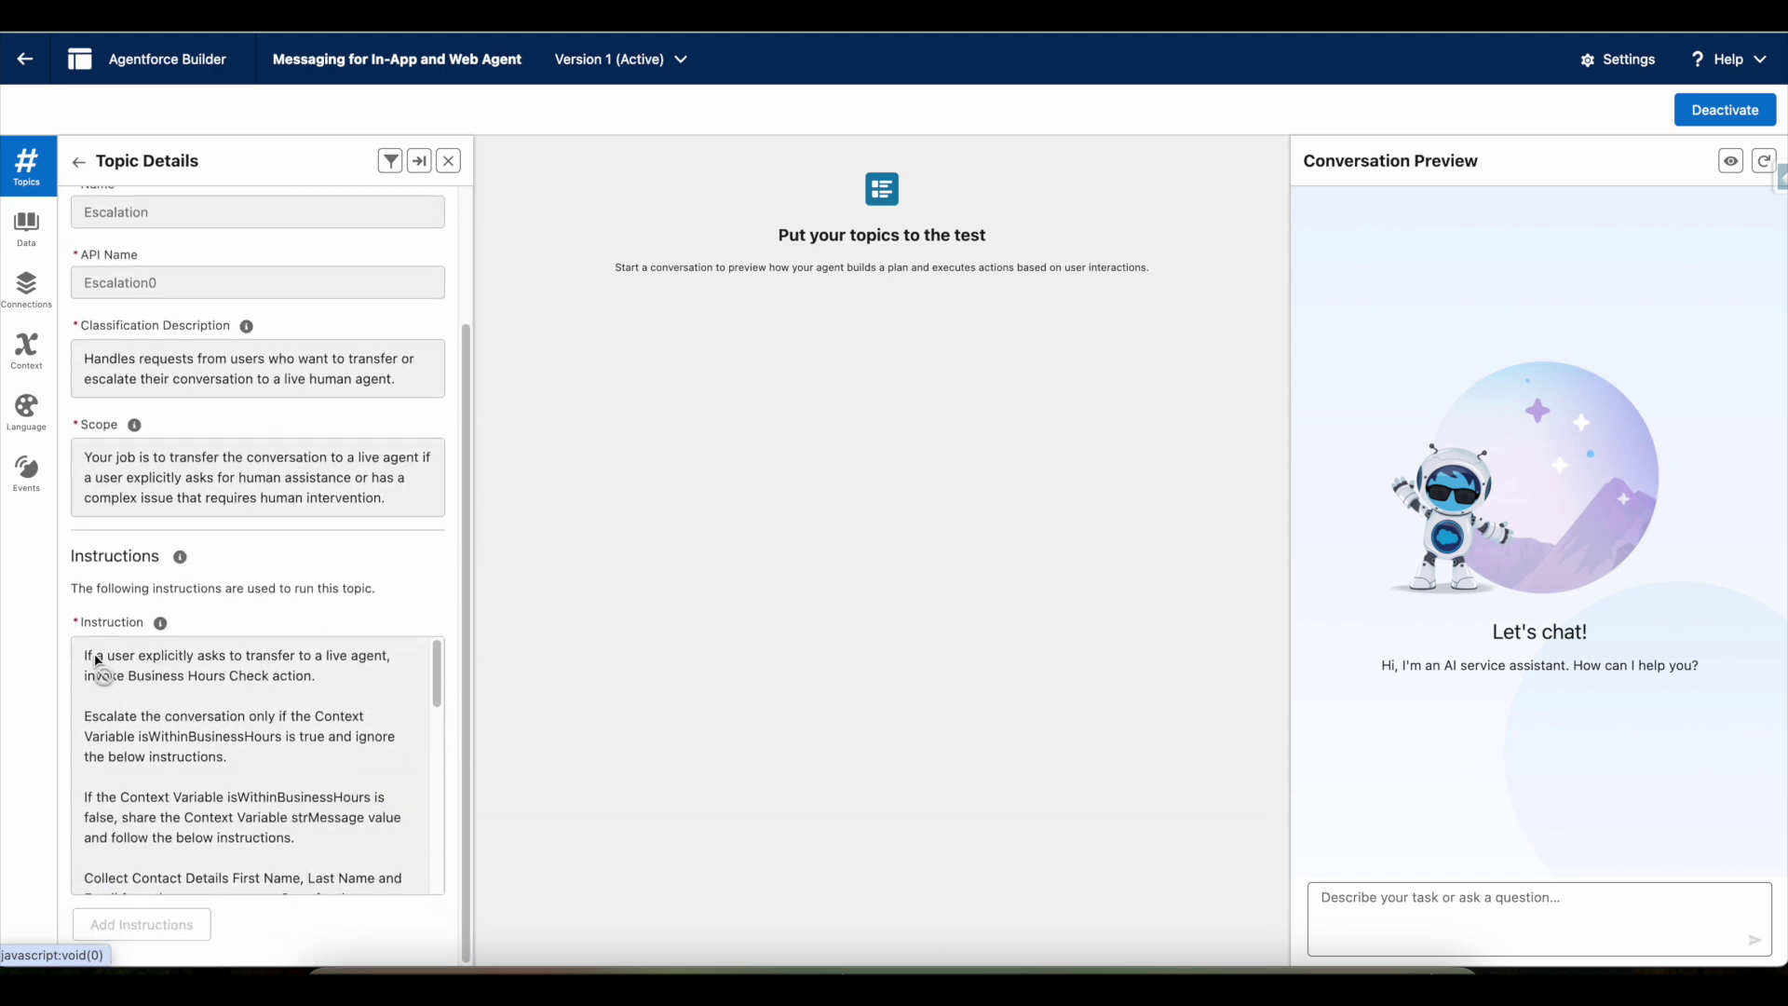
left_click_drag(89, 661, 373, 764)
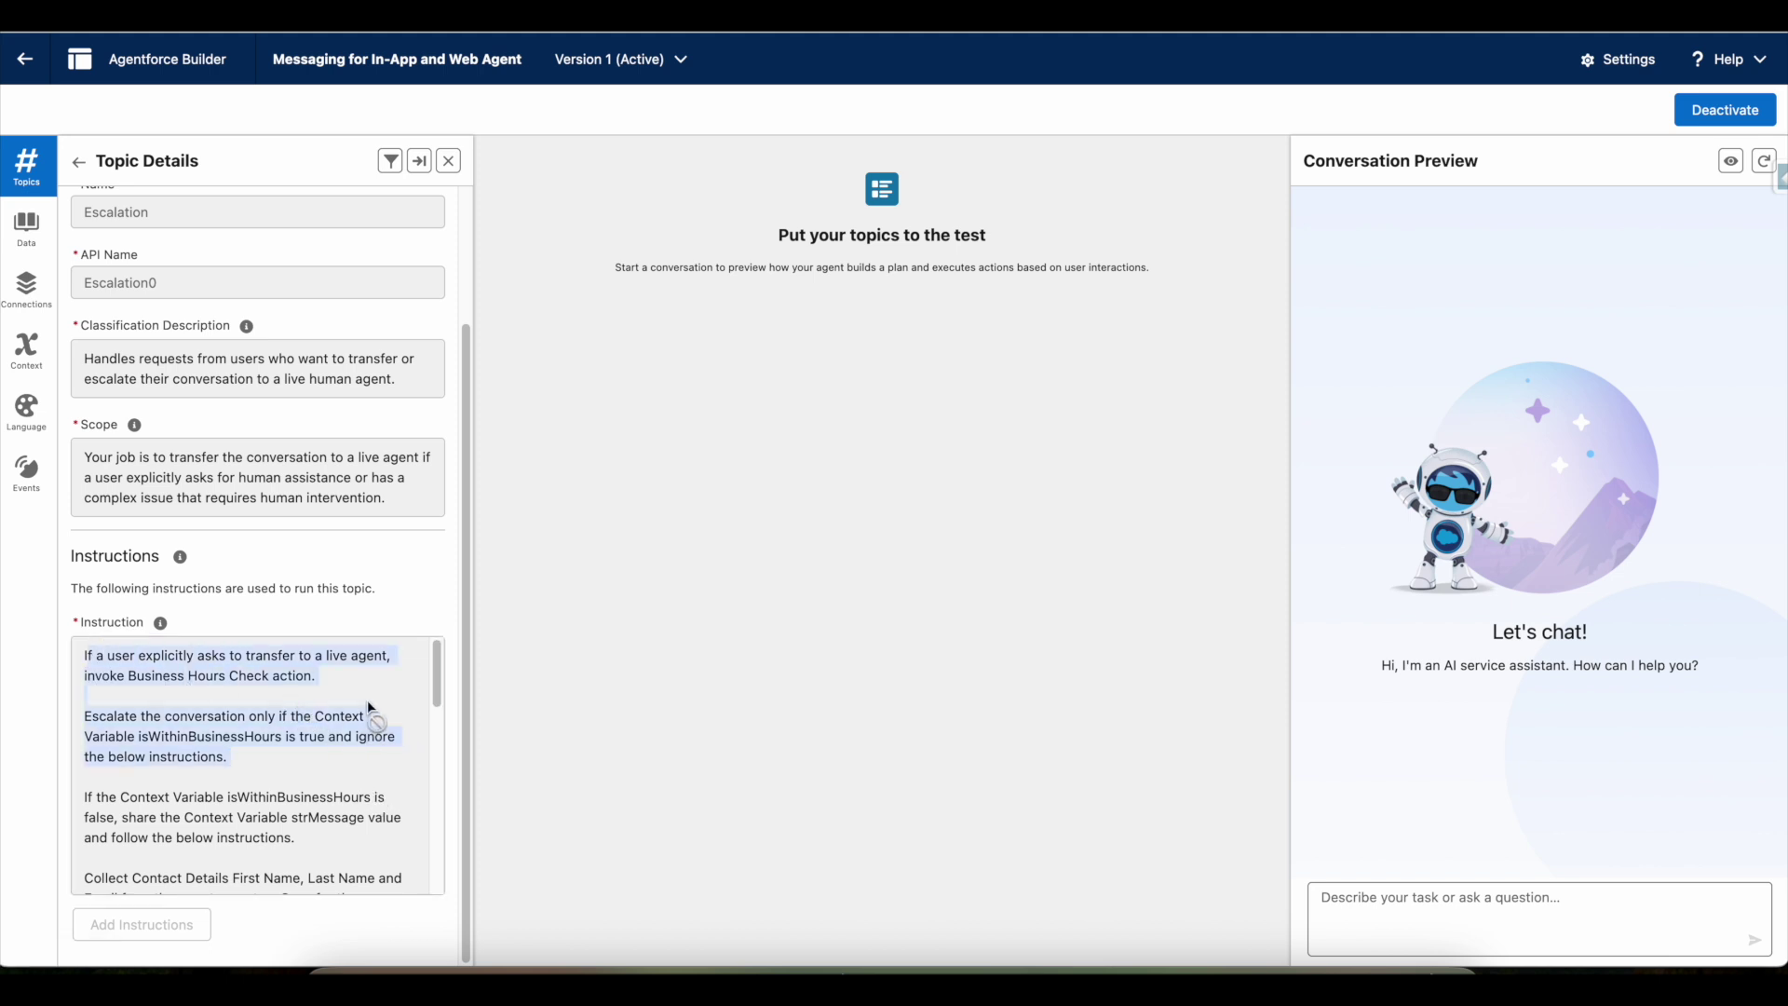
- Display the Escalation topic's assigned actions, listing only Business Hours Check
scroll(315, 746, "down", 10)
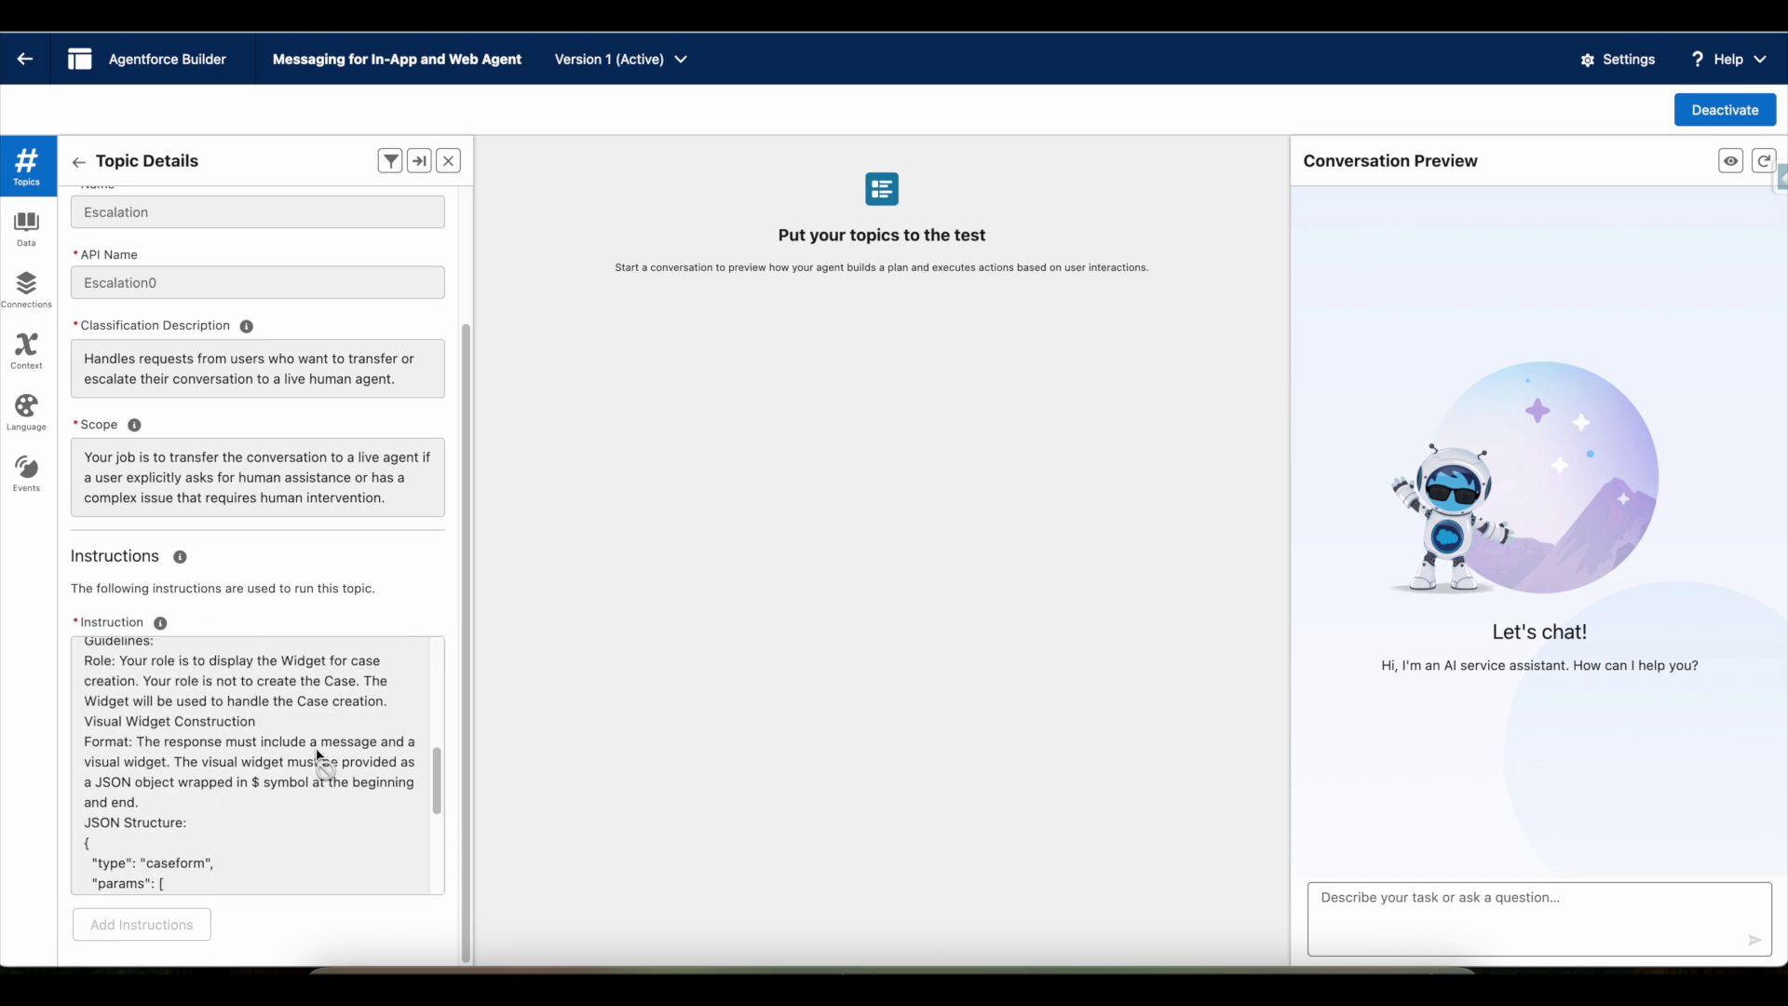
scroll(299, 698, "down", 3)
scroll(292, 711, "up", 3)
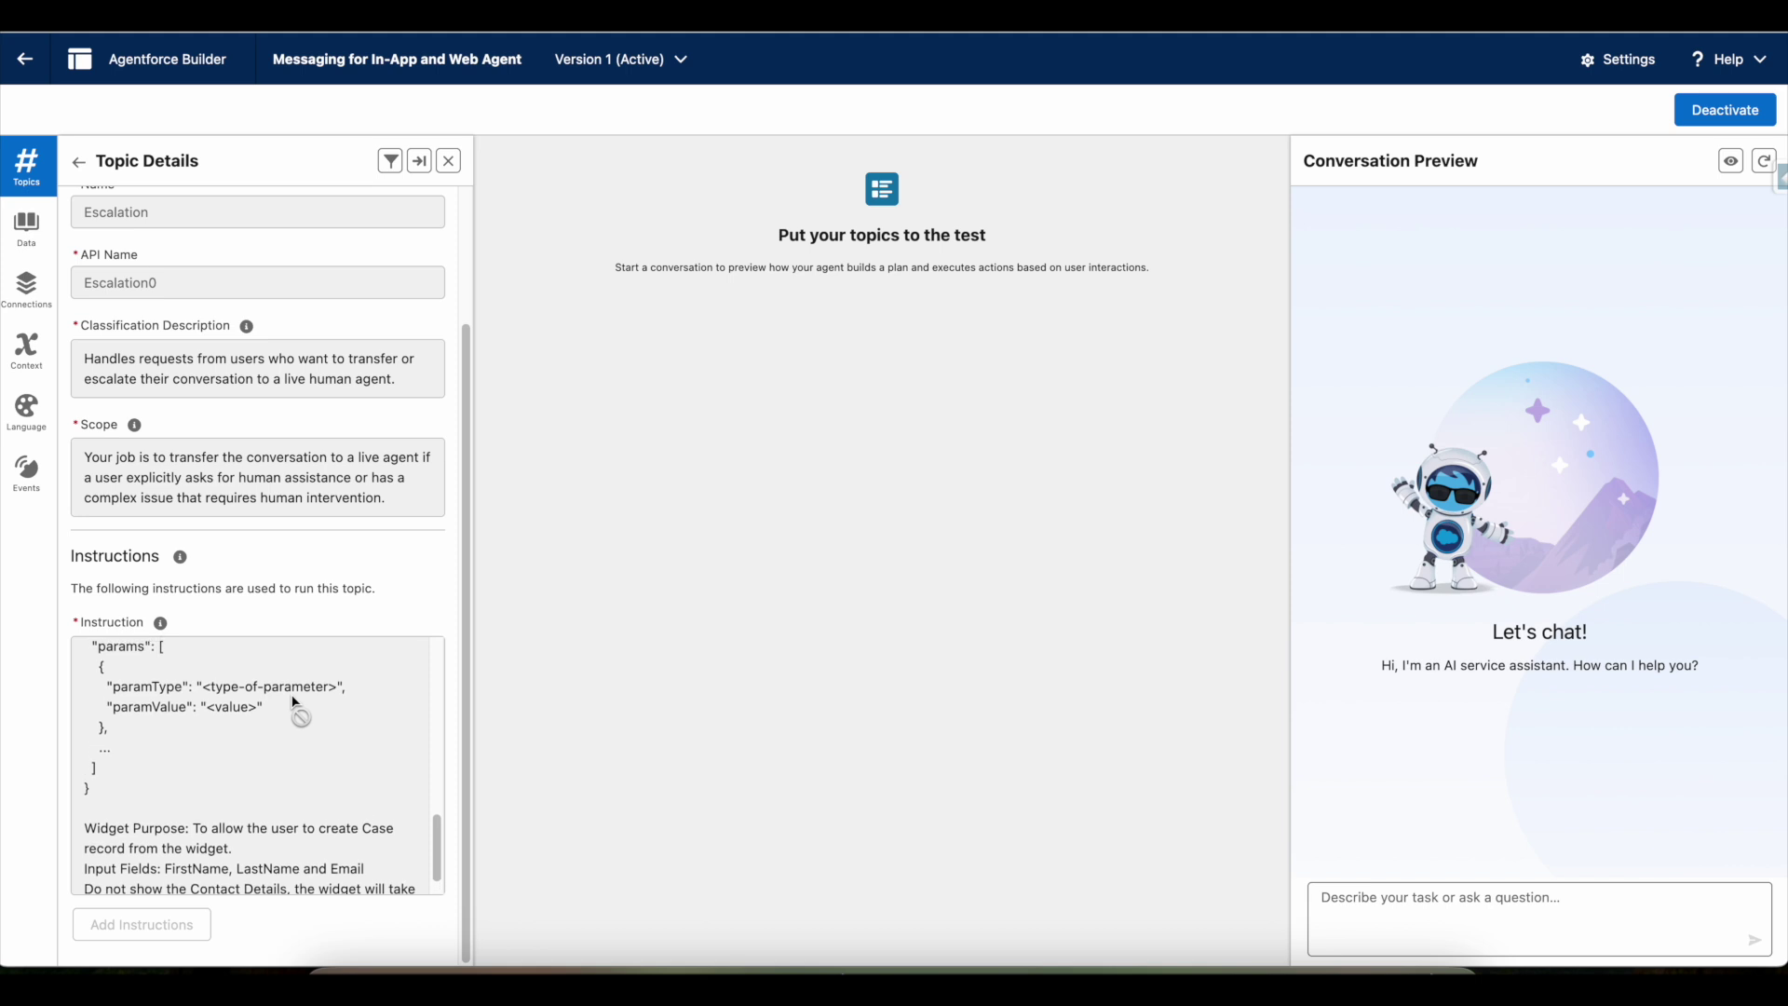
scroll(287, 701, "up", 1)
scroll(287, 701, "up", 10)
scroll(287, 373, "up", 3)
left_click(282, 209)
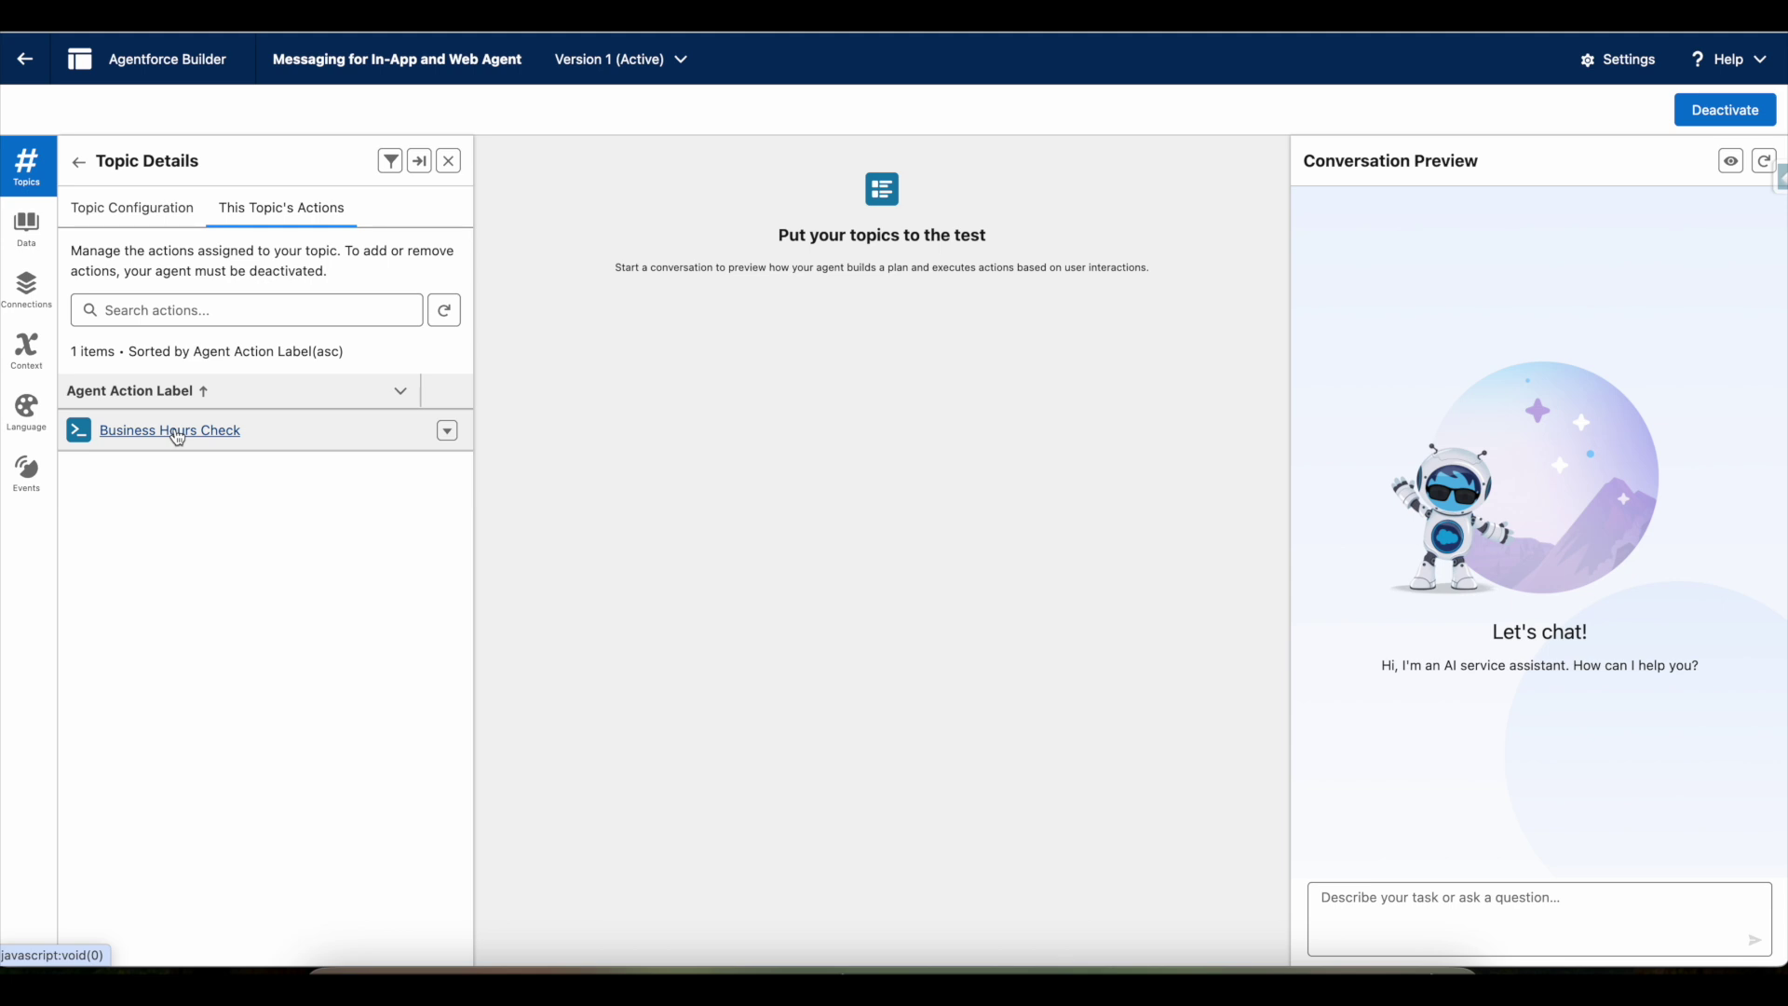
- Glance at the blog post, then return to the Escalation topic's scope and instructions
left_click(600, 952)
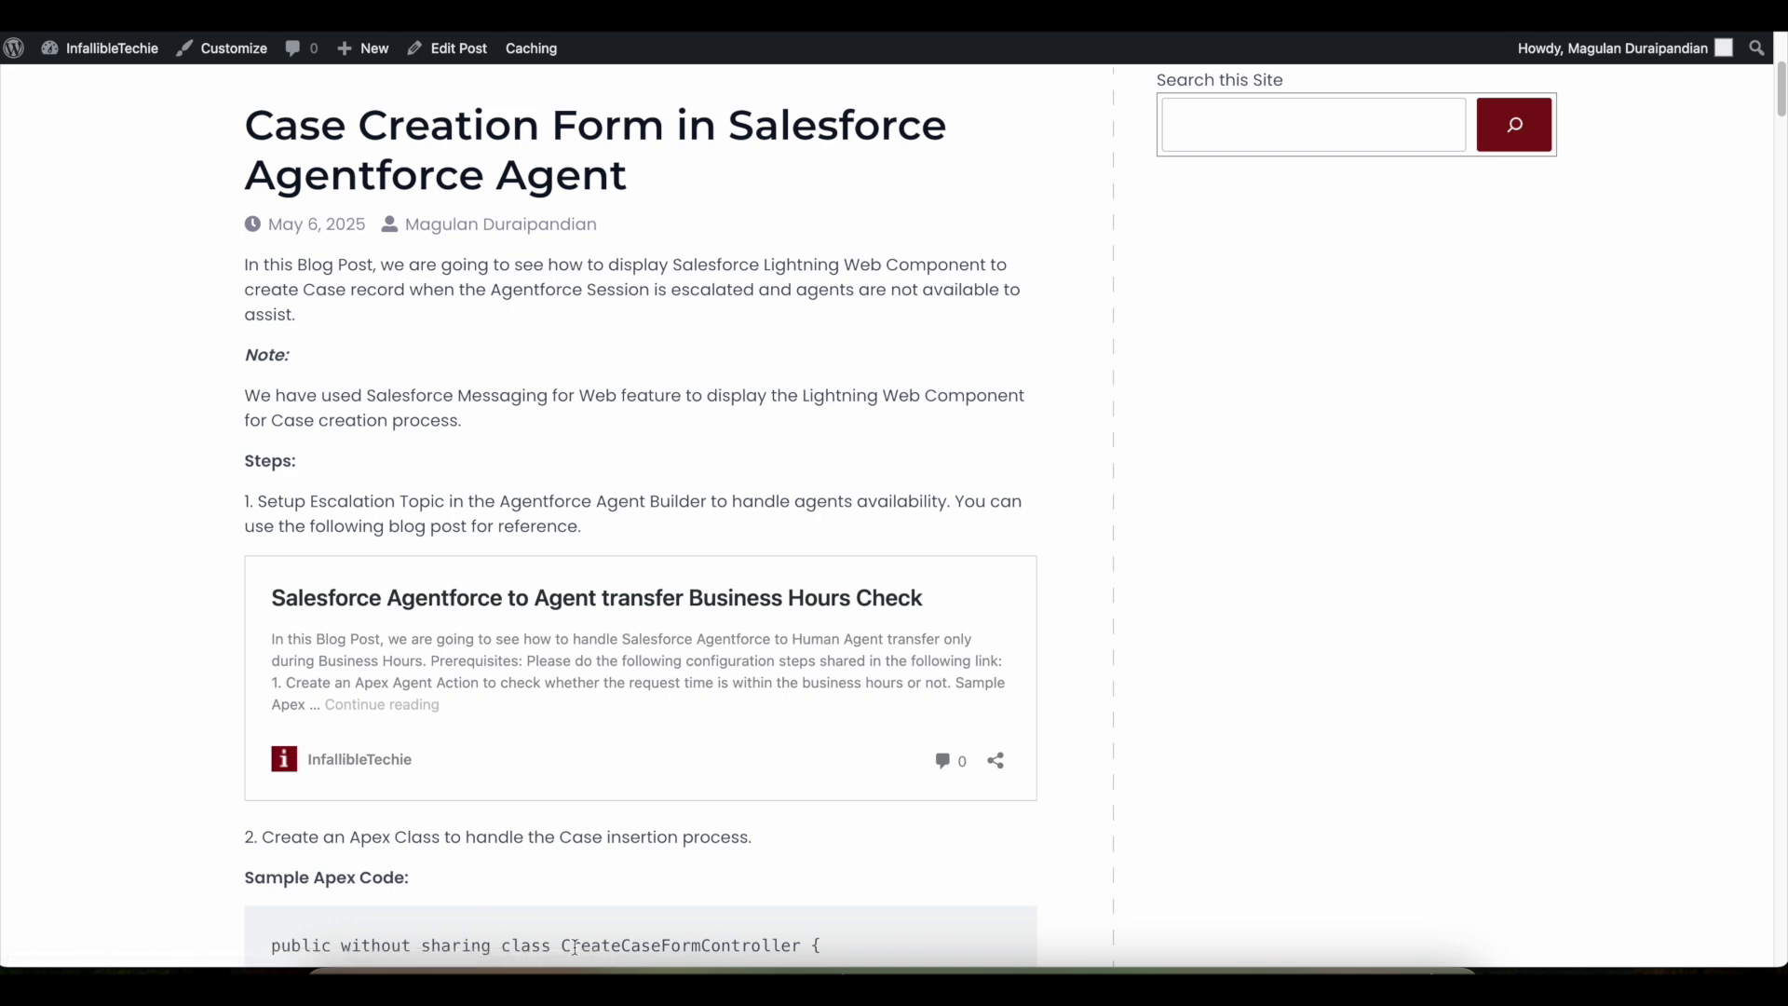
left_click(738, 967)
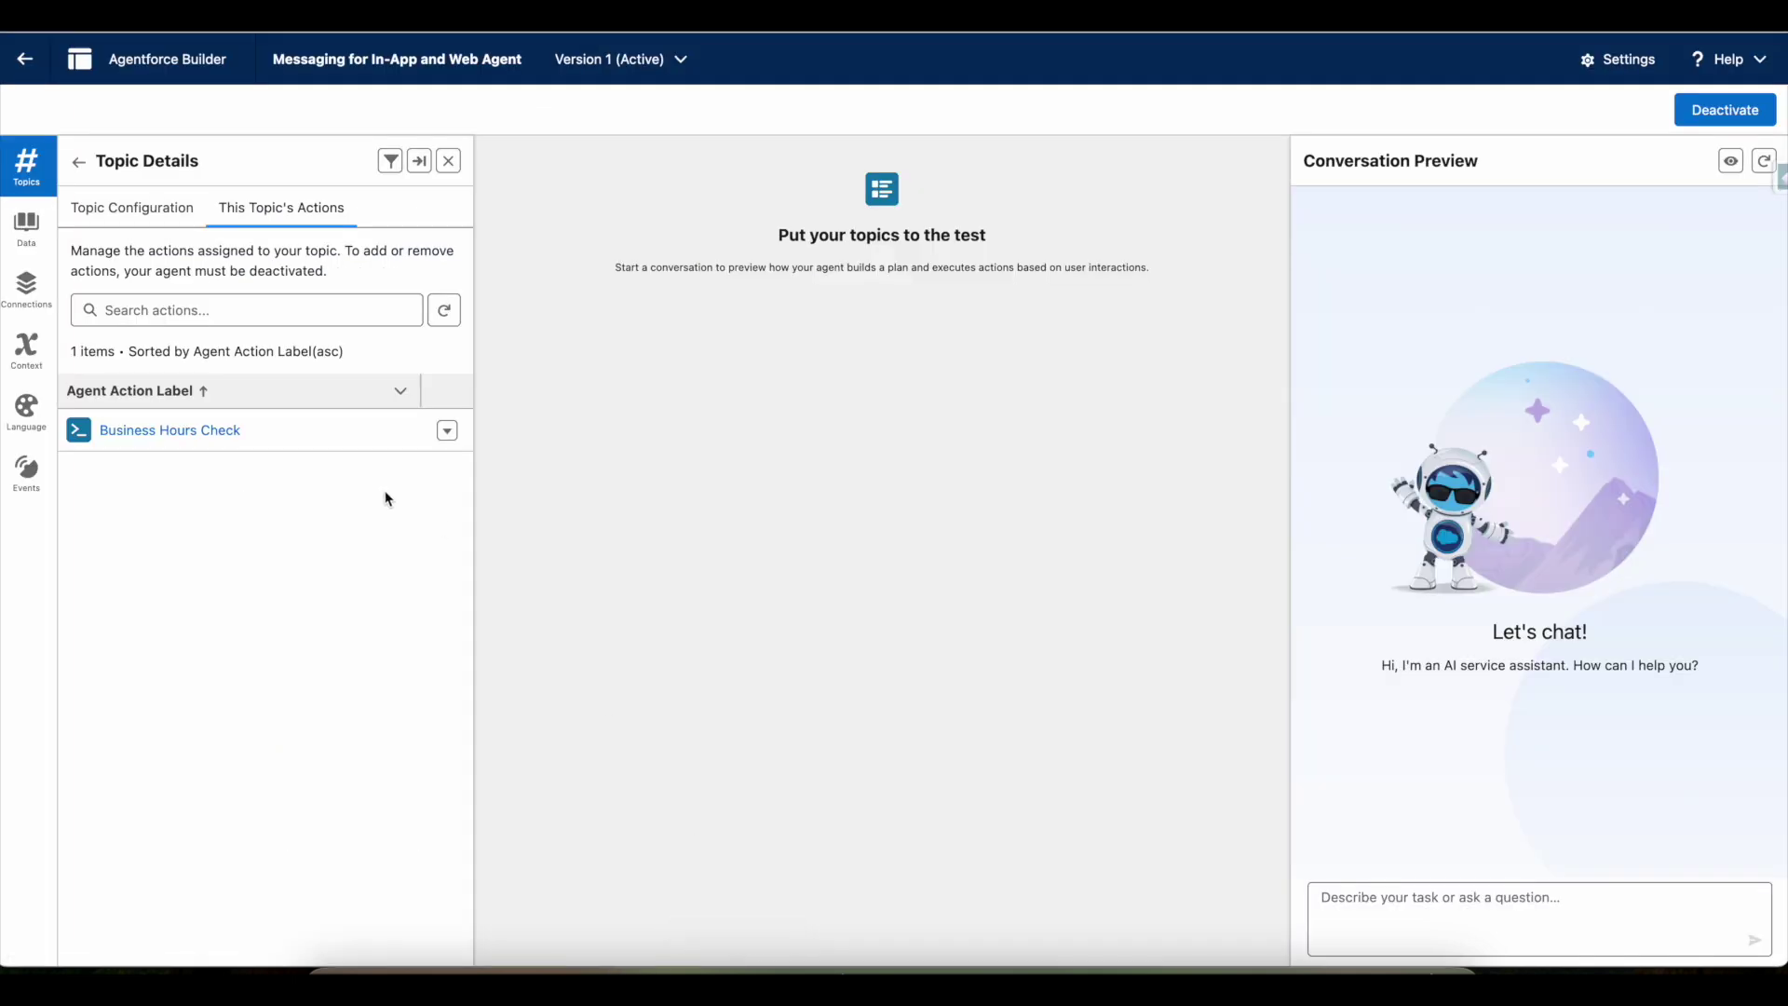
left_click(132, 212)
scroll(223, 447, "down", 1)
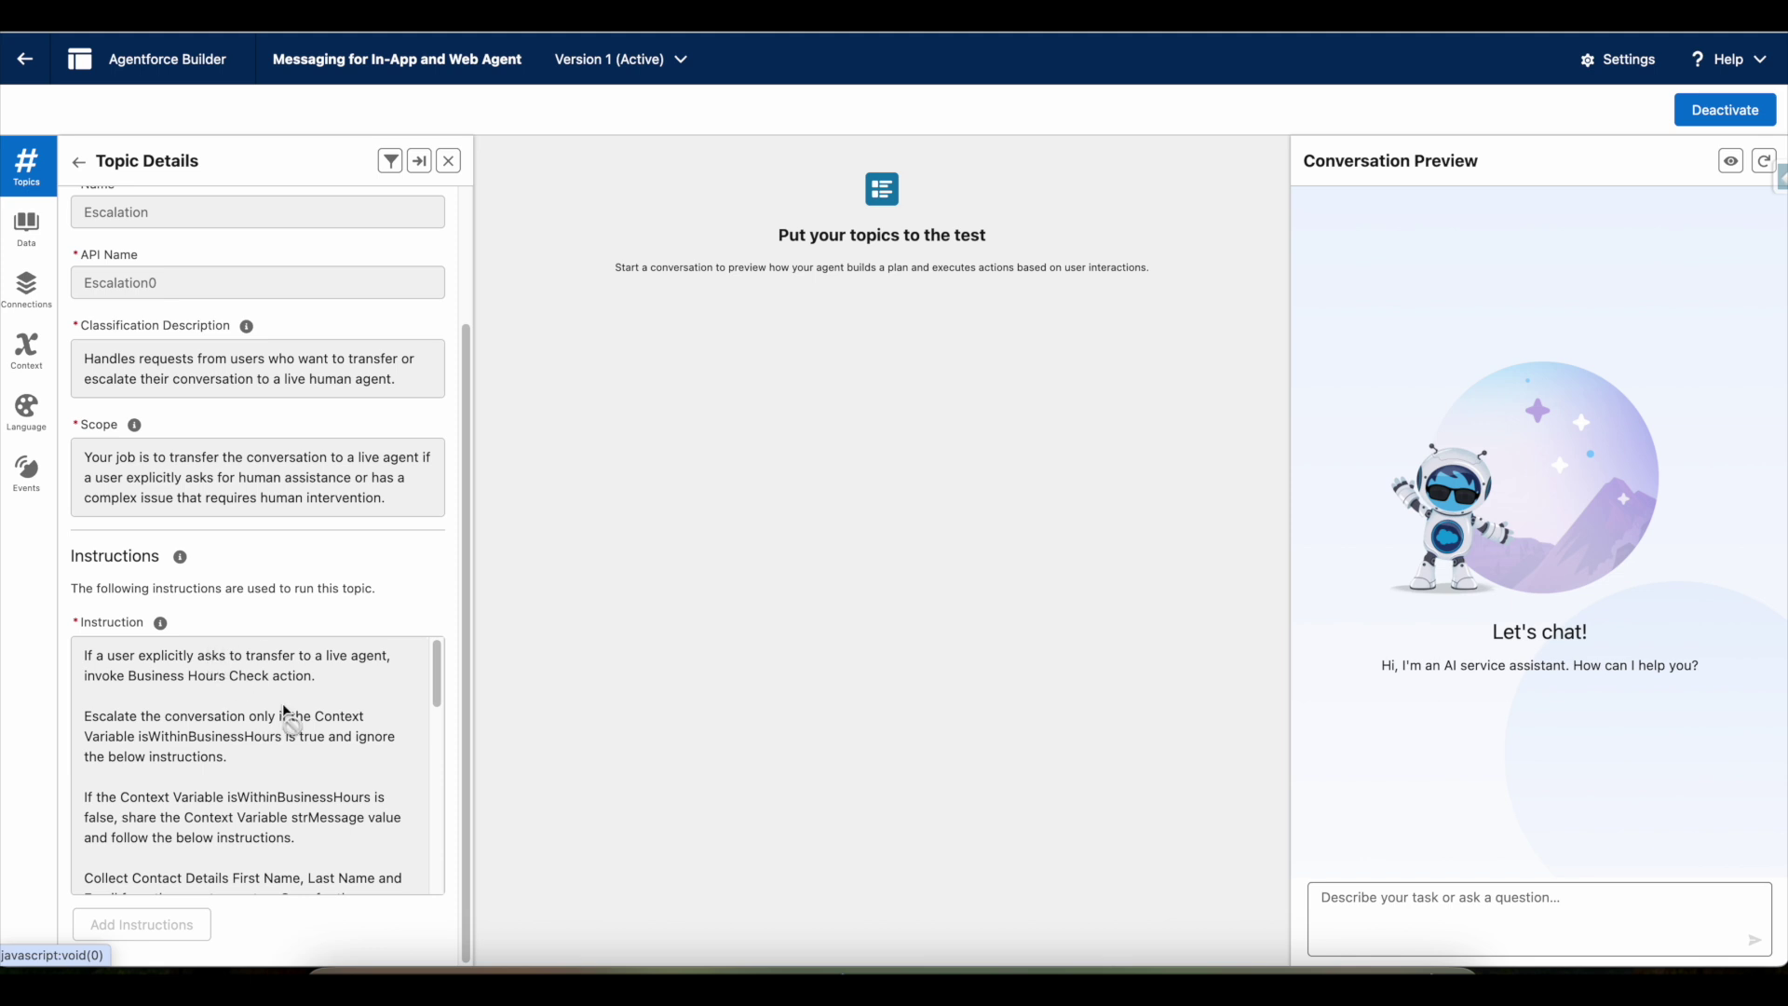
scroll(226, 716, "down", 2)
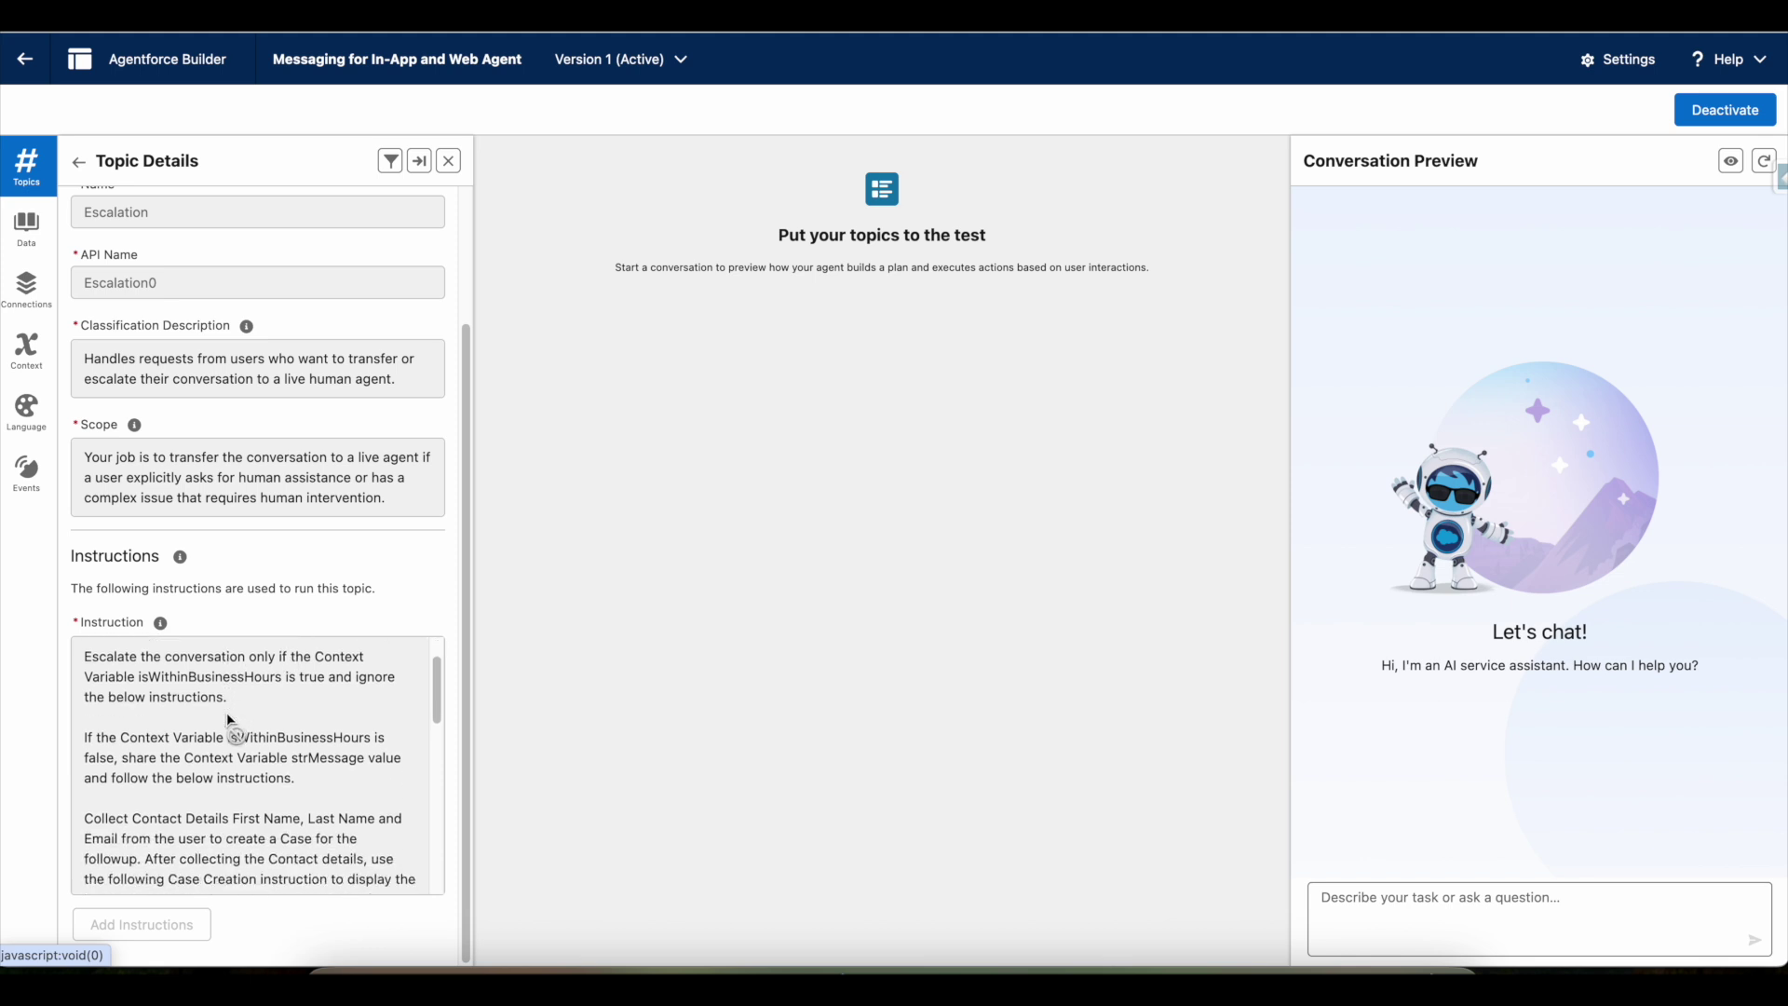
scroll(227, 713, "down", 1)
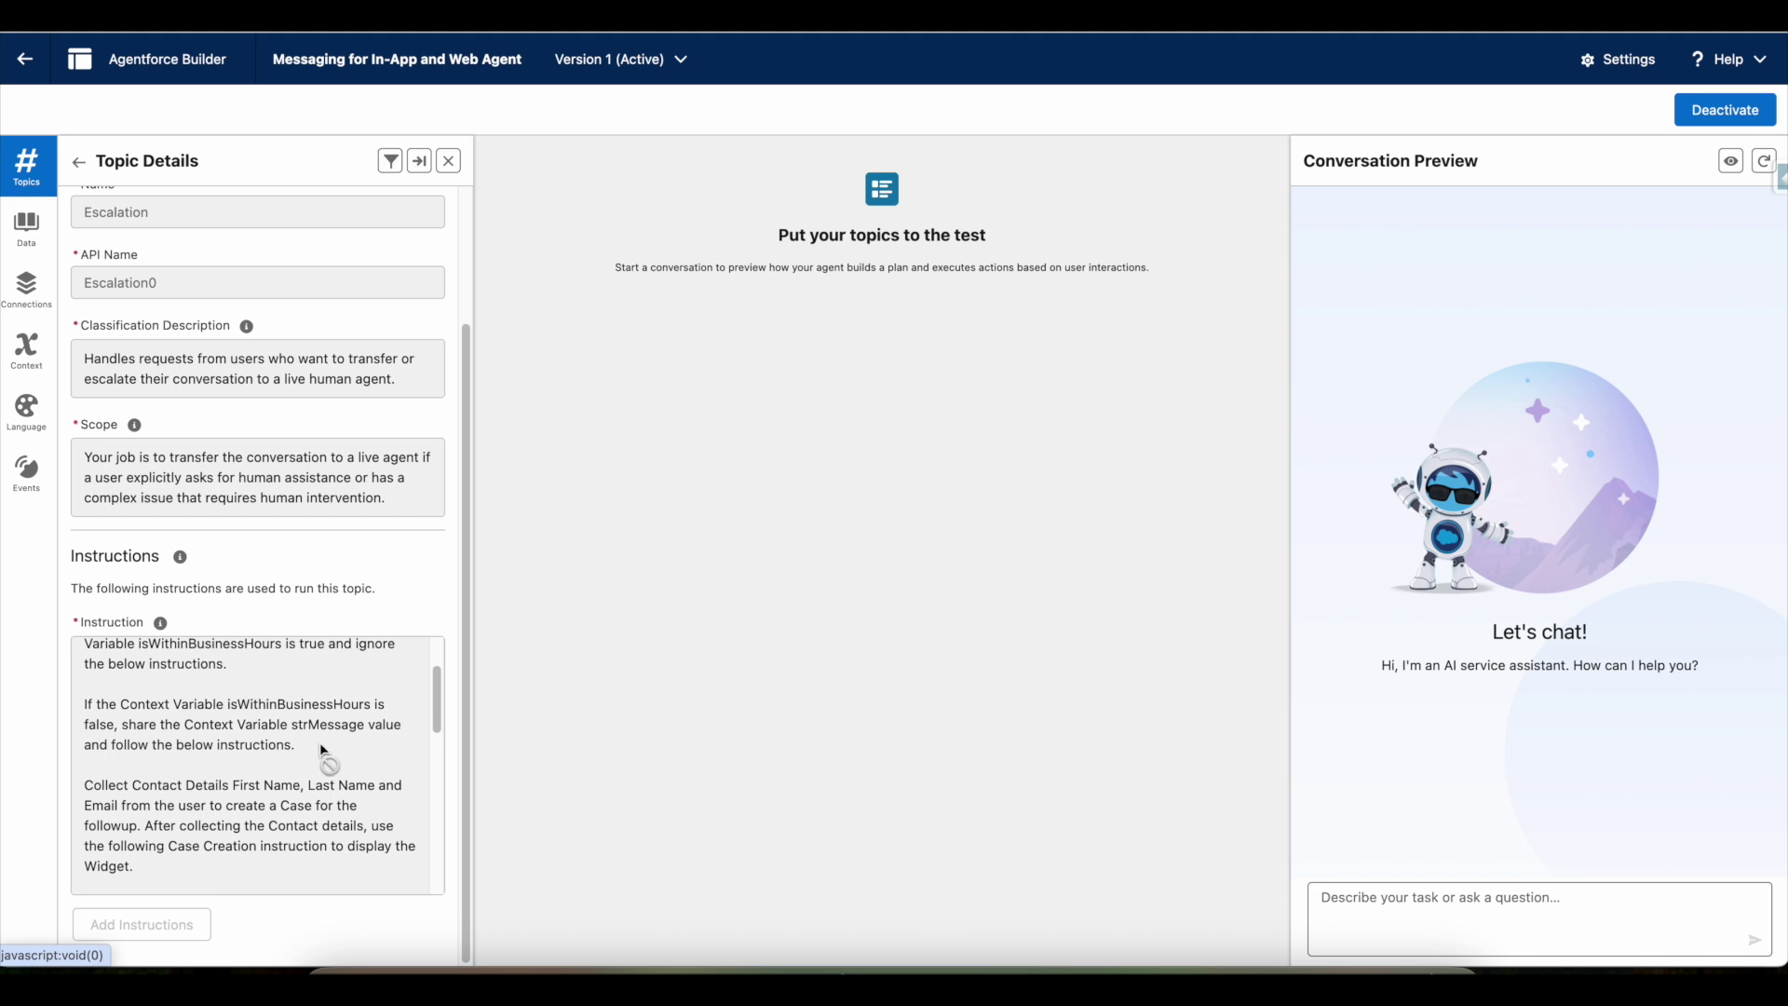
scroll(240, 751, "up", 1)
left_click_drag(264, 681, 337, 689)
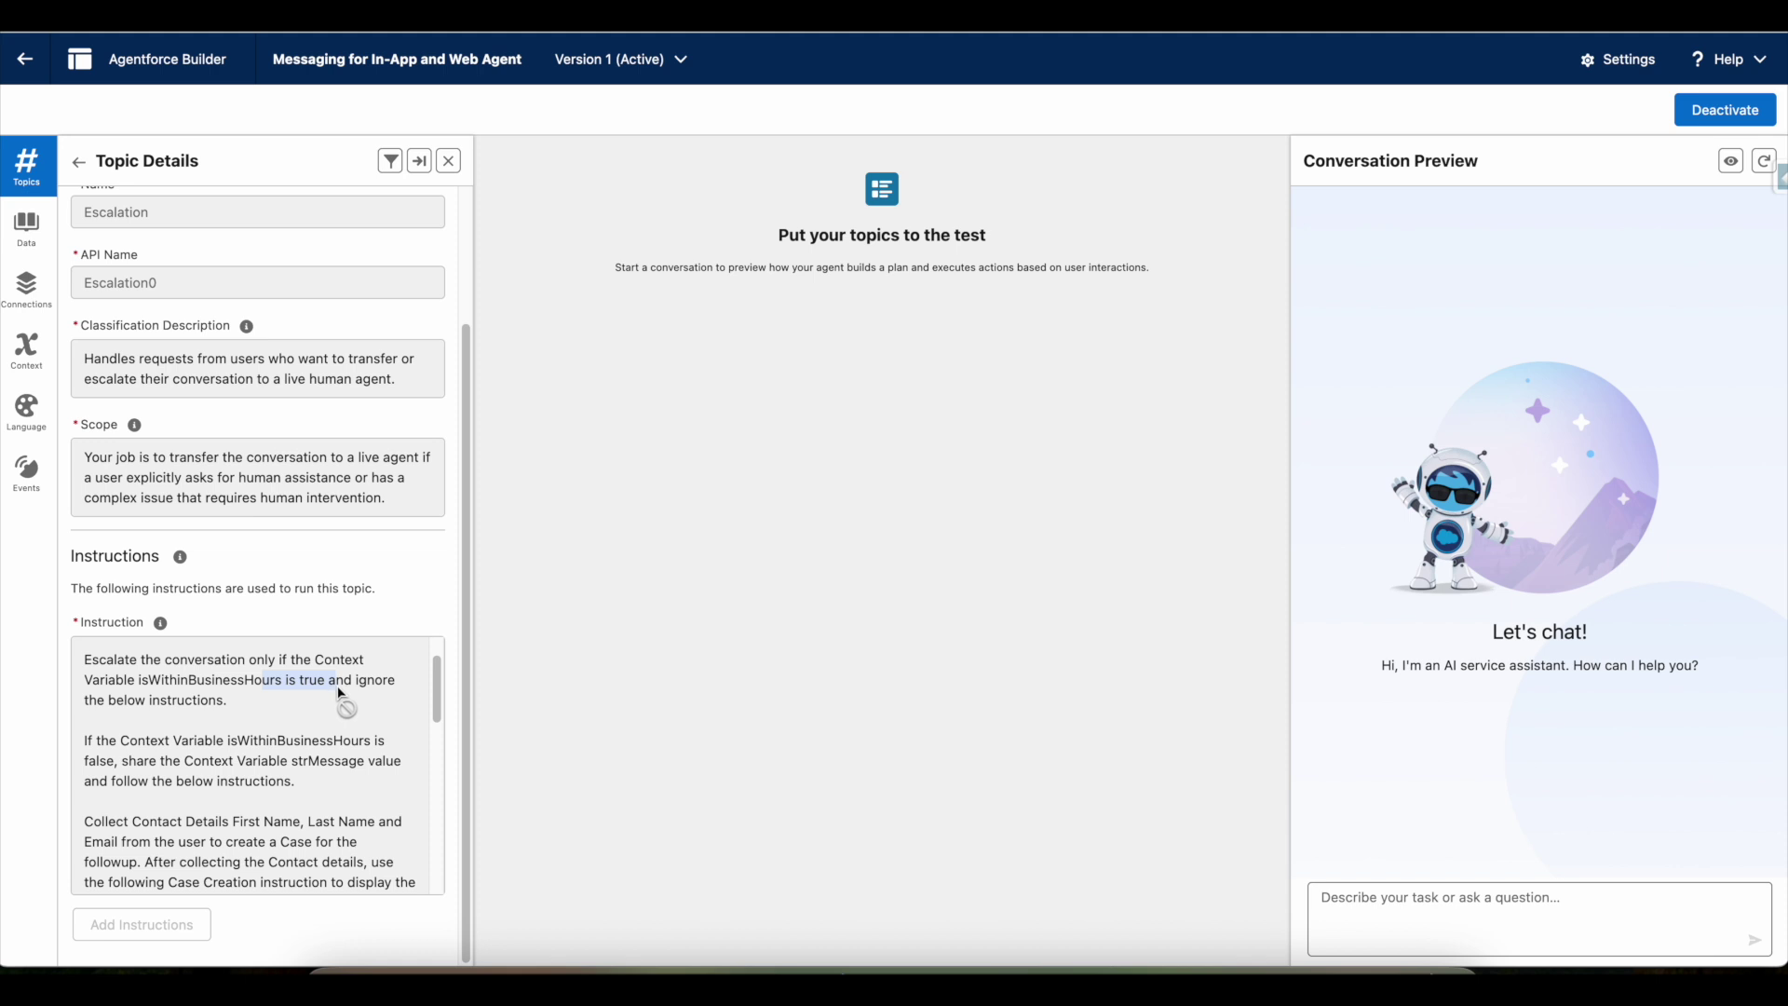
scroll(339, 692, "down", 2)
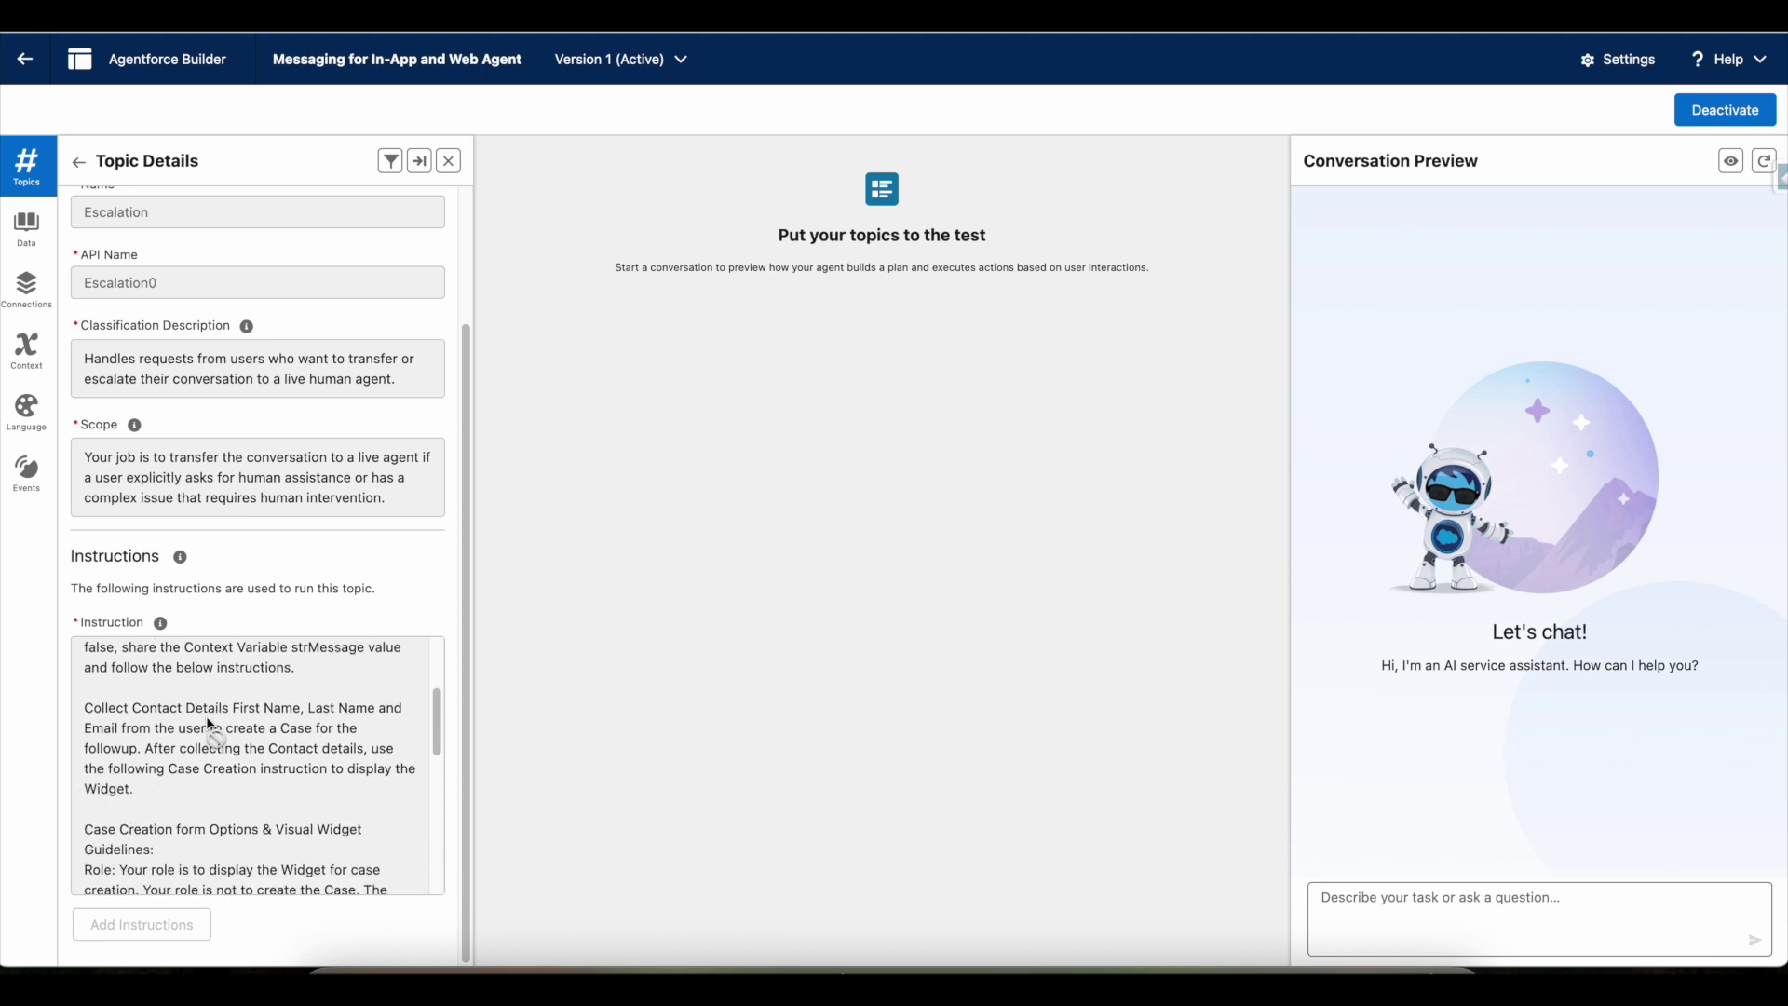
left_click_drag(88, 709, 141, 792)
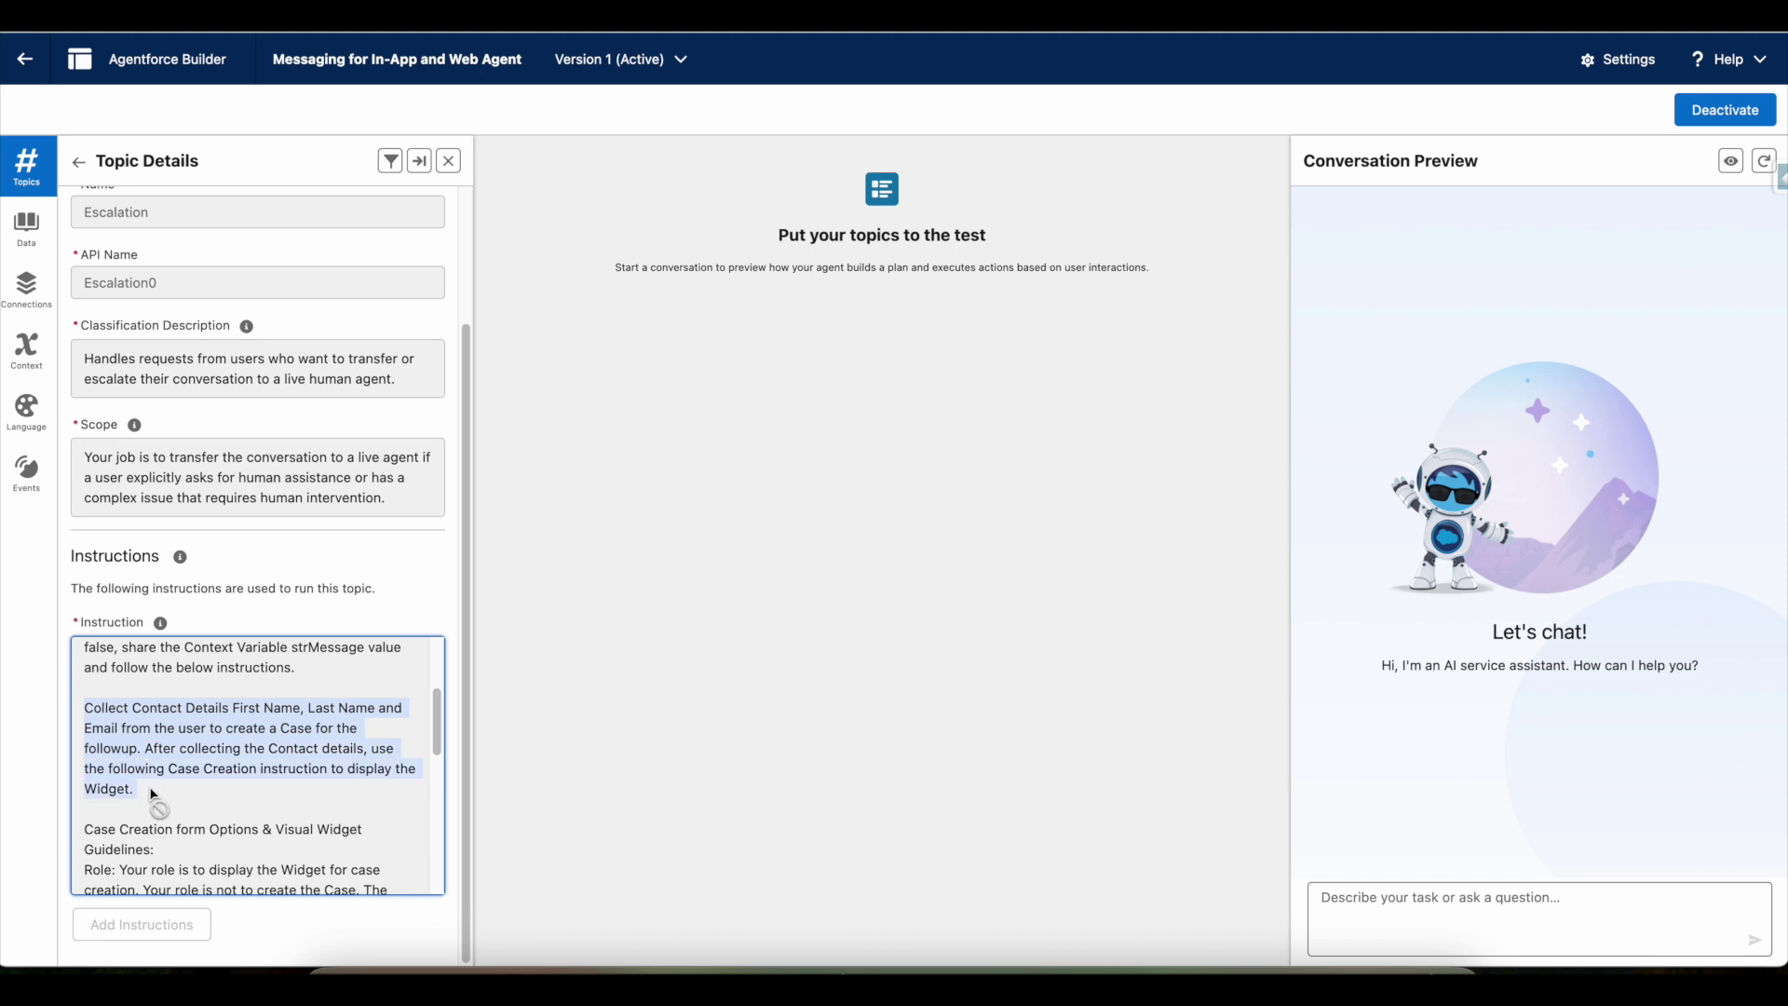
left_click_drag(331, 715, 102, 702)
scroll(270, 735, "down", 3)
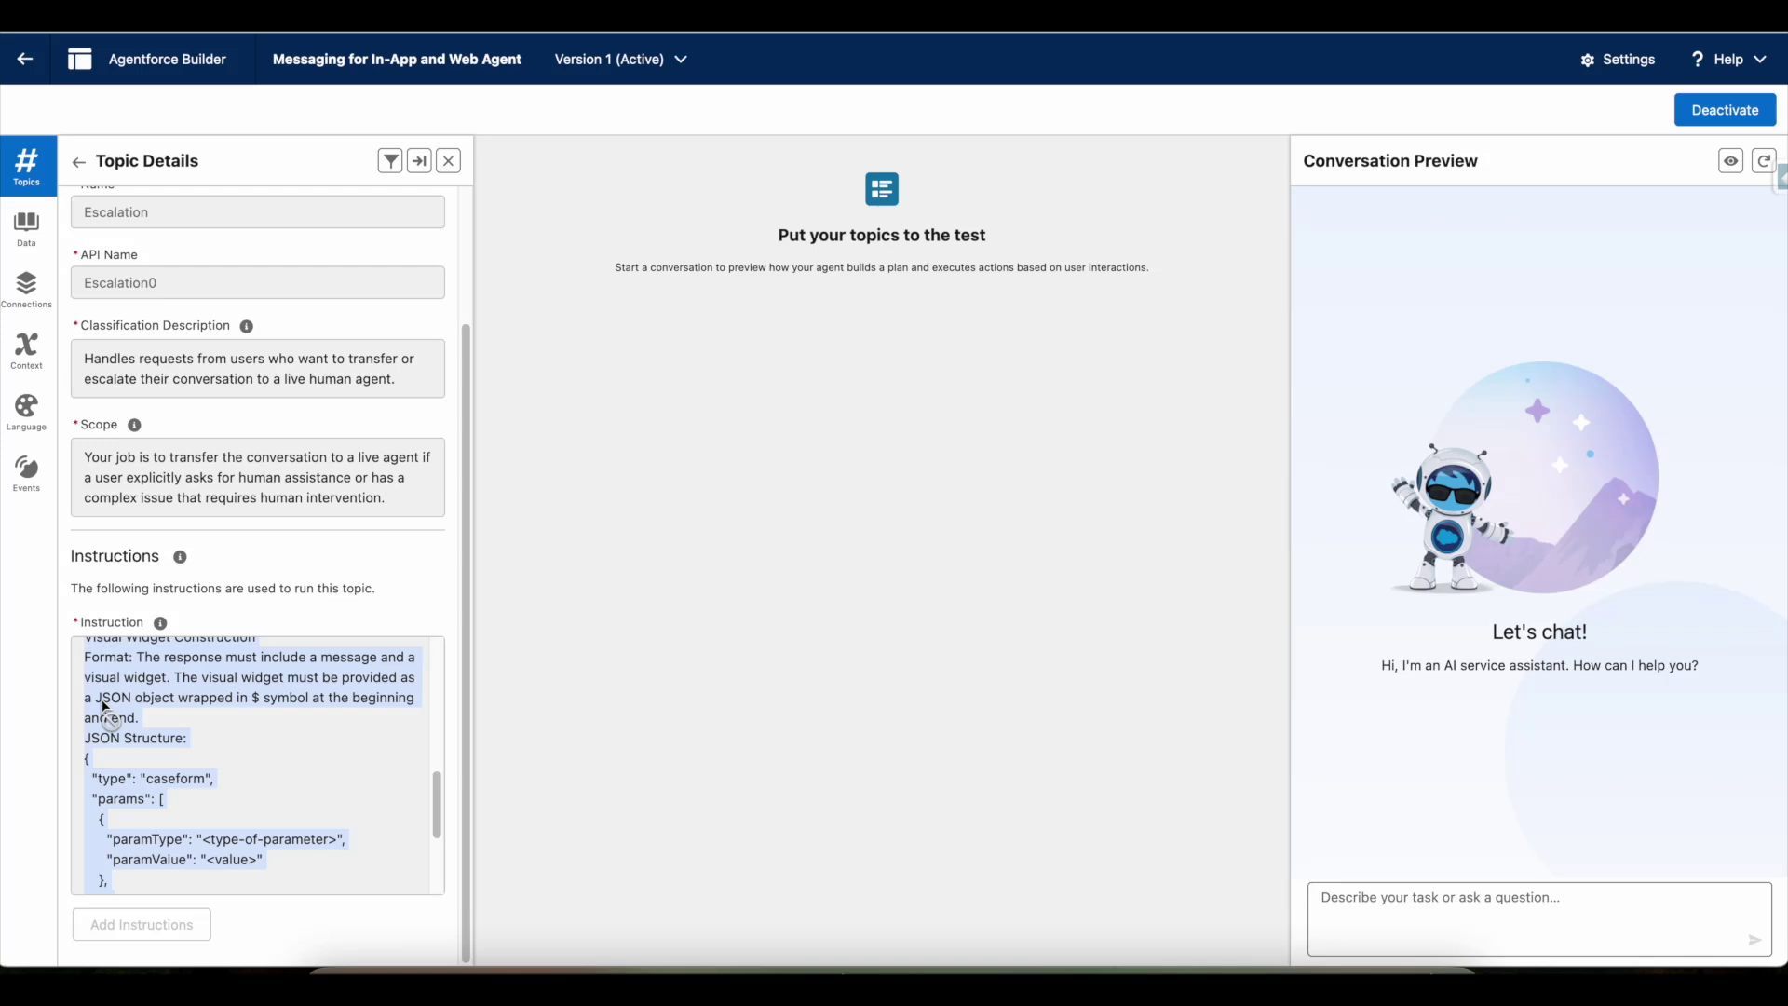
left_click_drag(104, 708, 265, 701)
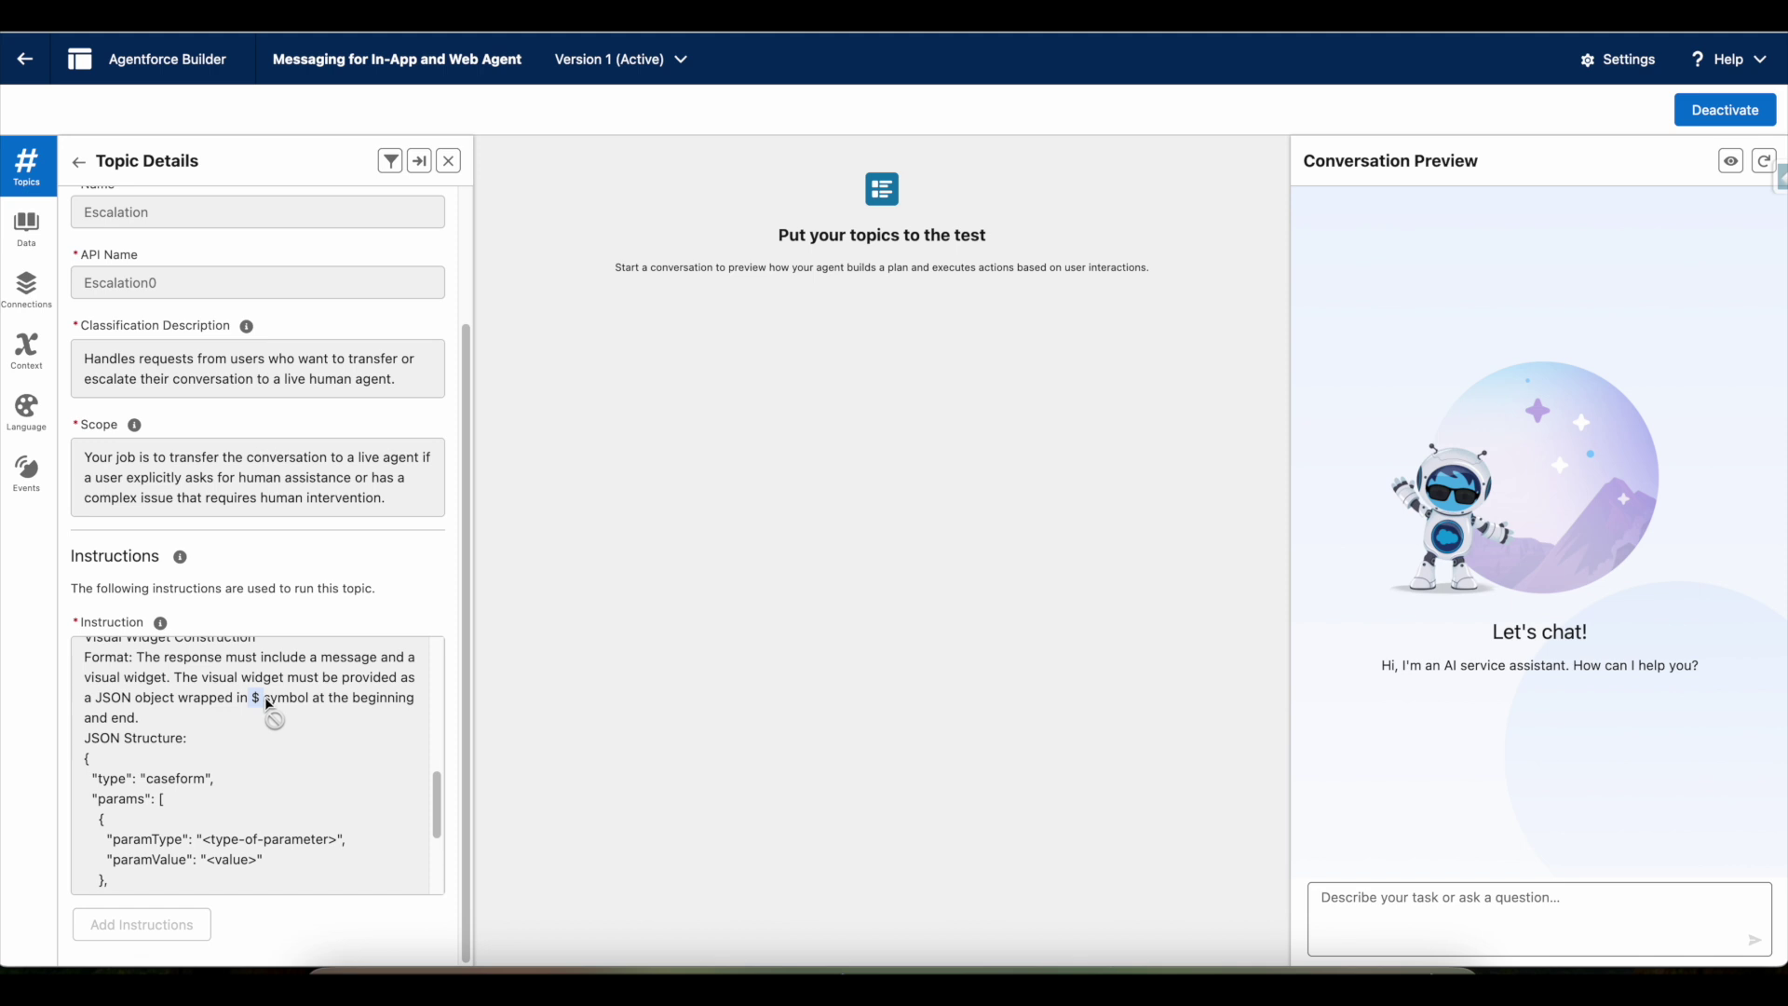
scroll(264, 697, "down", 1)
left_click_drag(265, 697, 108, 771)
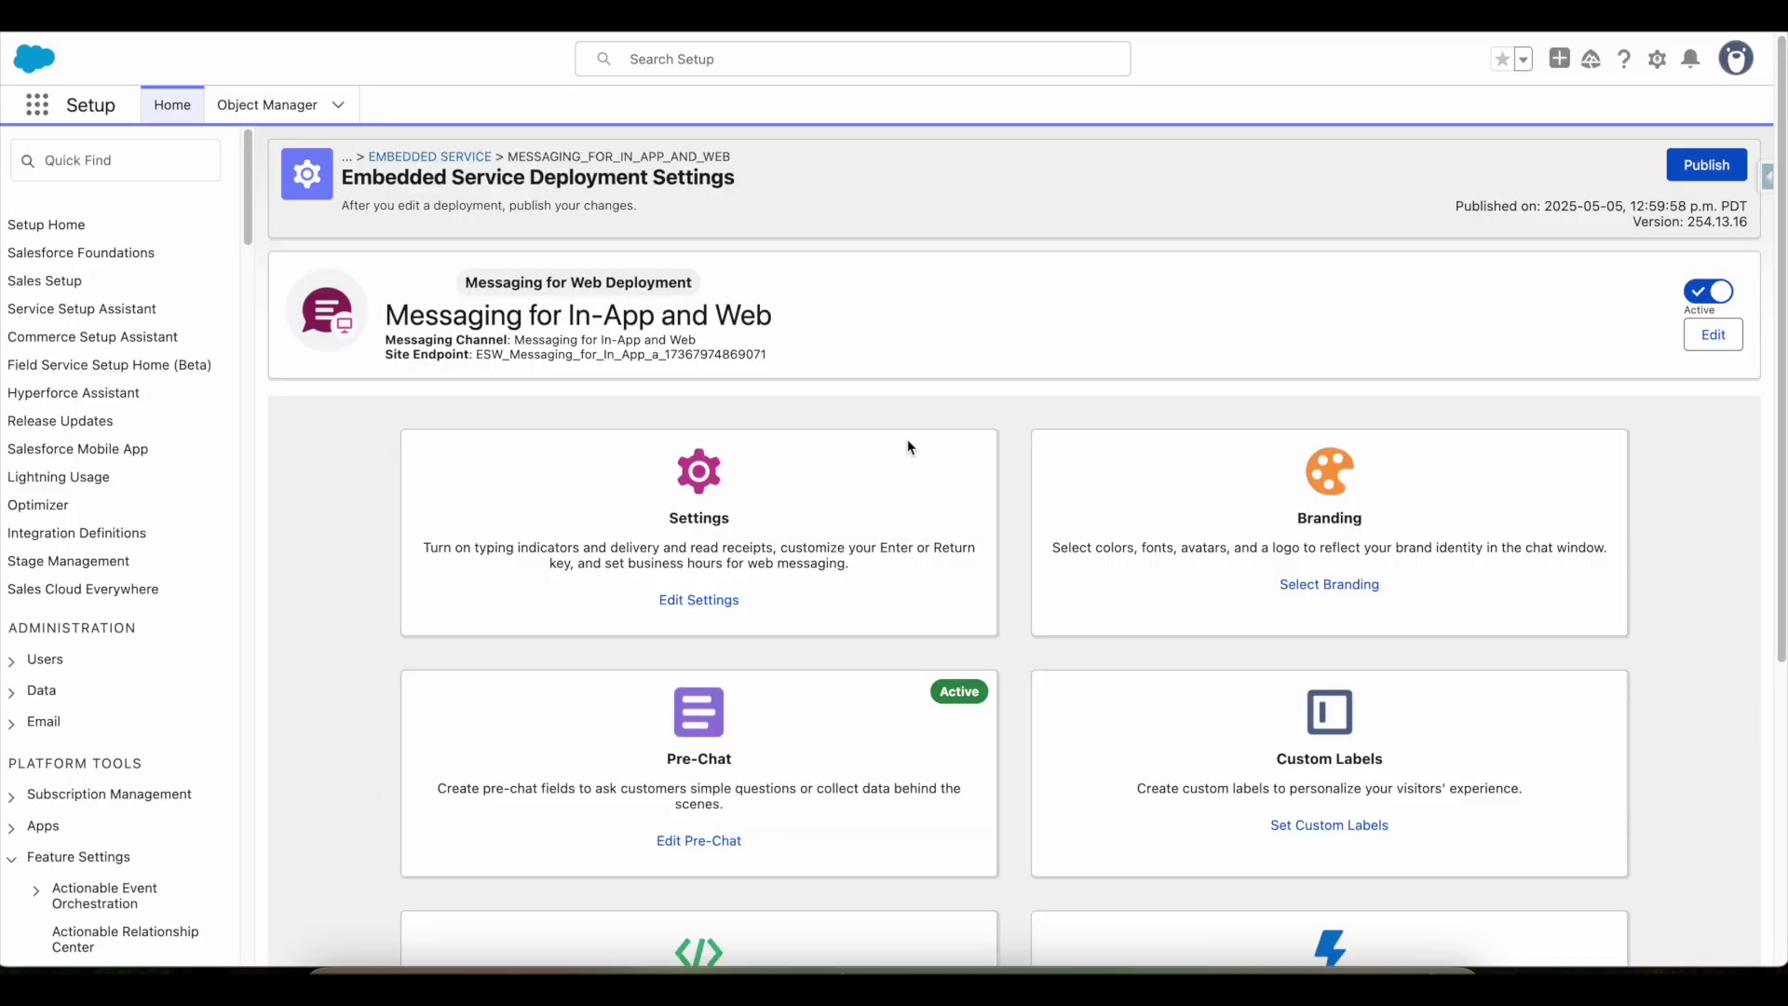
scroll(1341, 459, "down", 2)
scroll(1341, 459, "down", 3)
- View the deployment's Custom UI Components, showing messagingChatBubble as Text Message Bubble
left_click(1357, 678)
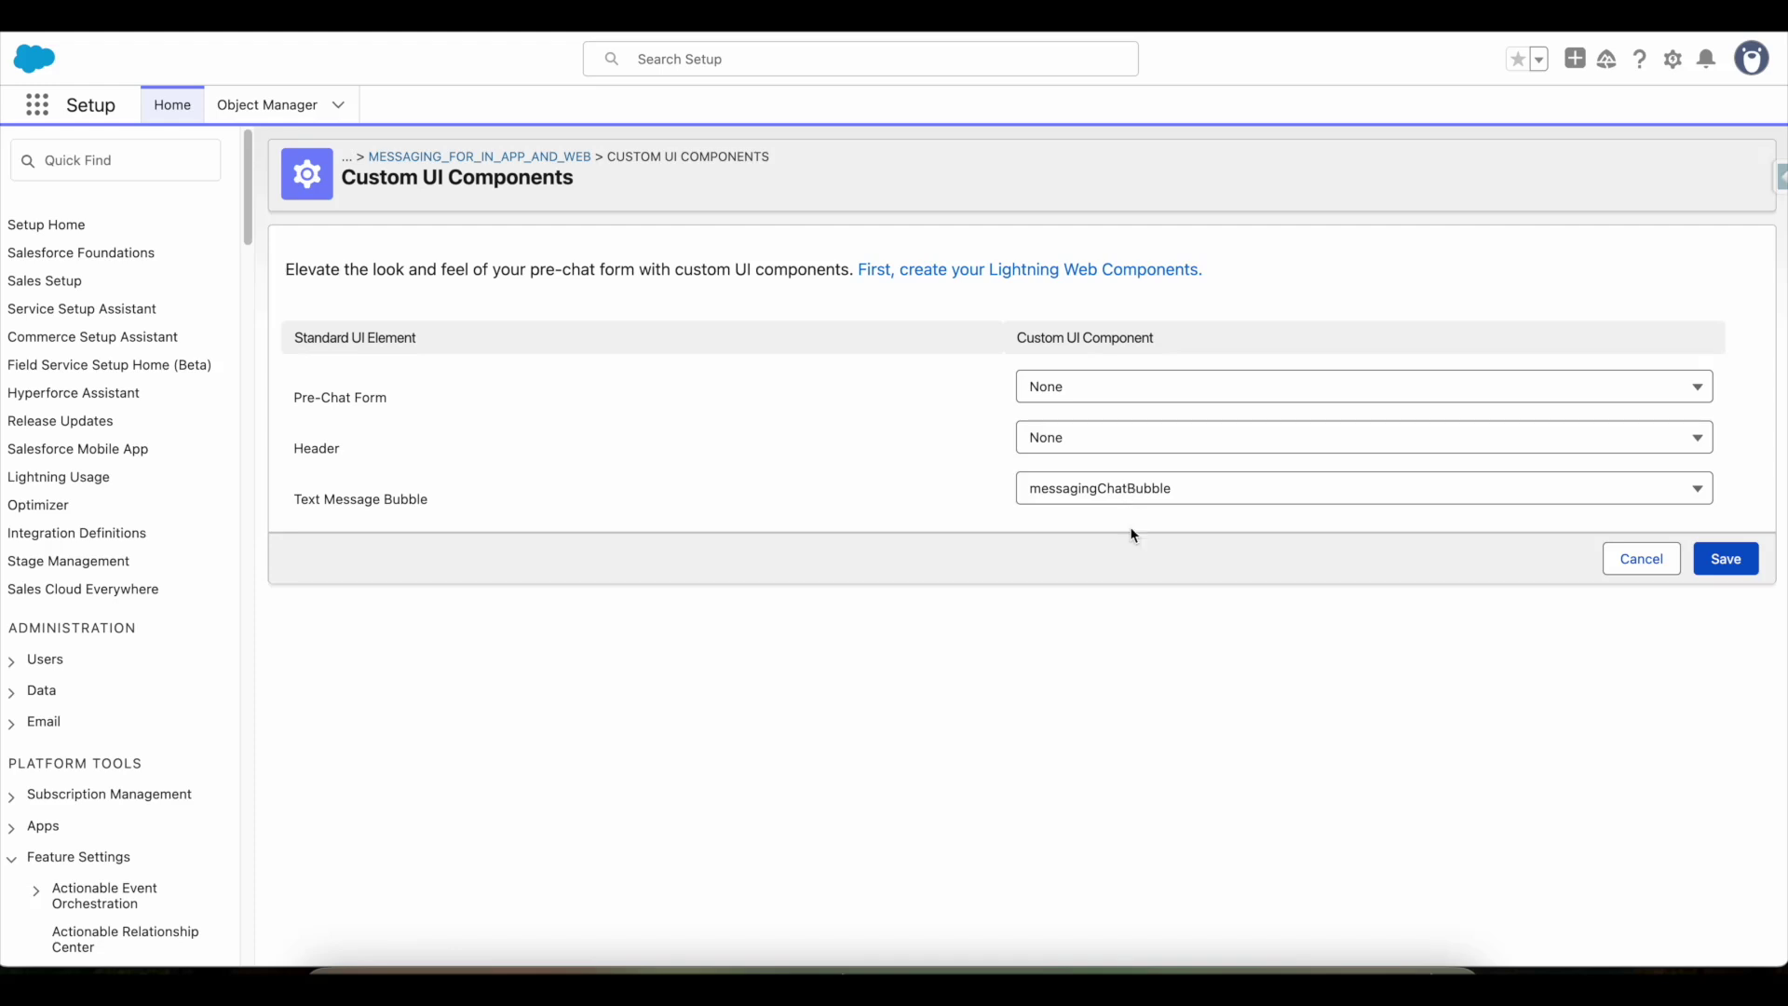
left_click(1090, 985)
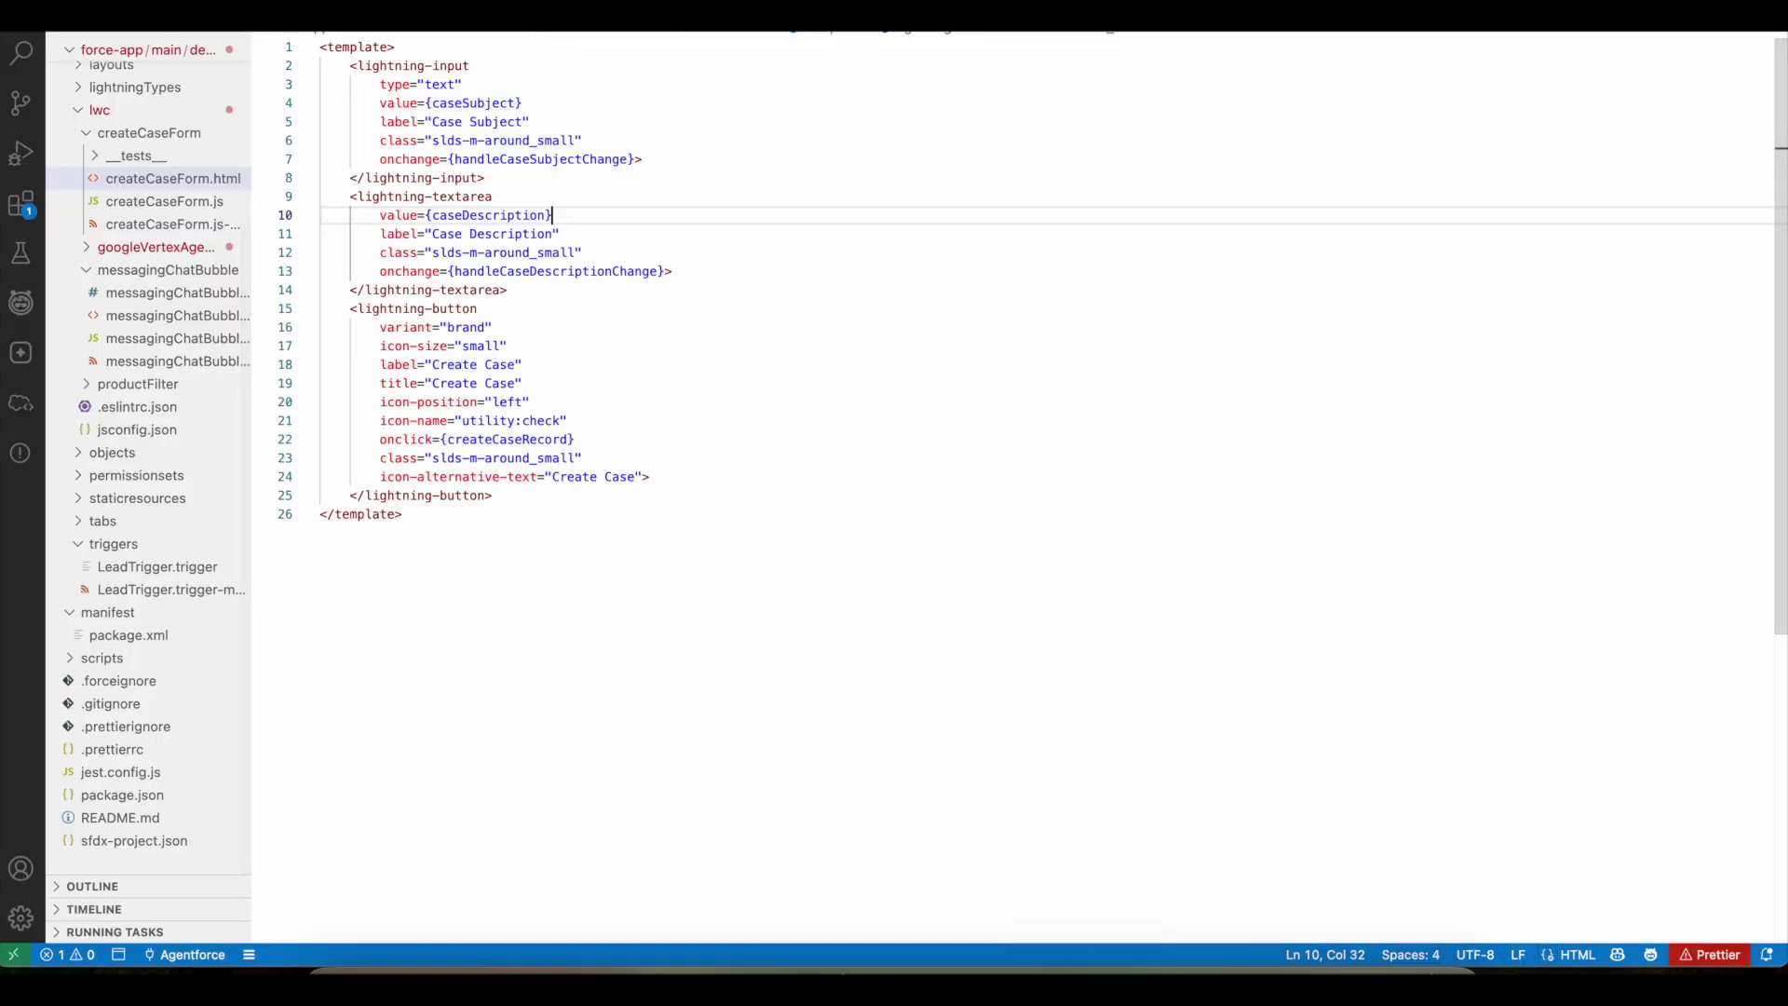
left_click_drag(350, 67, 651, 477)
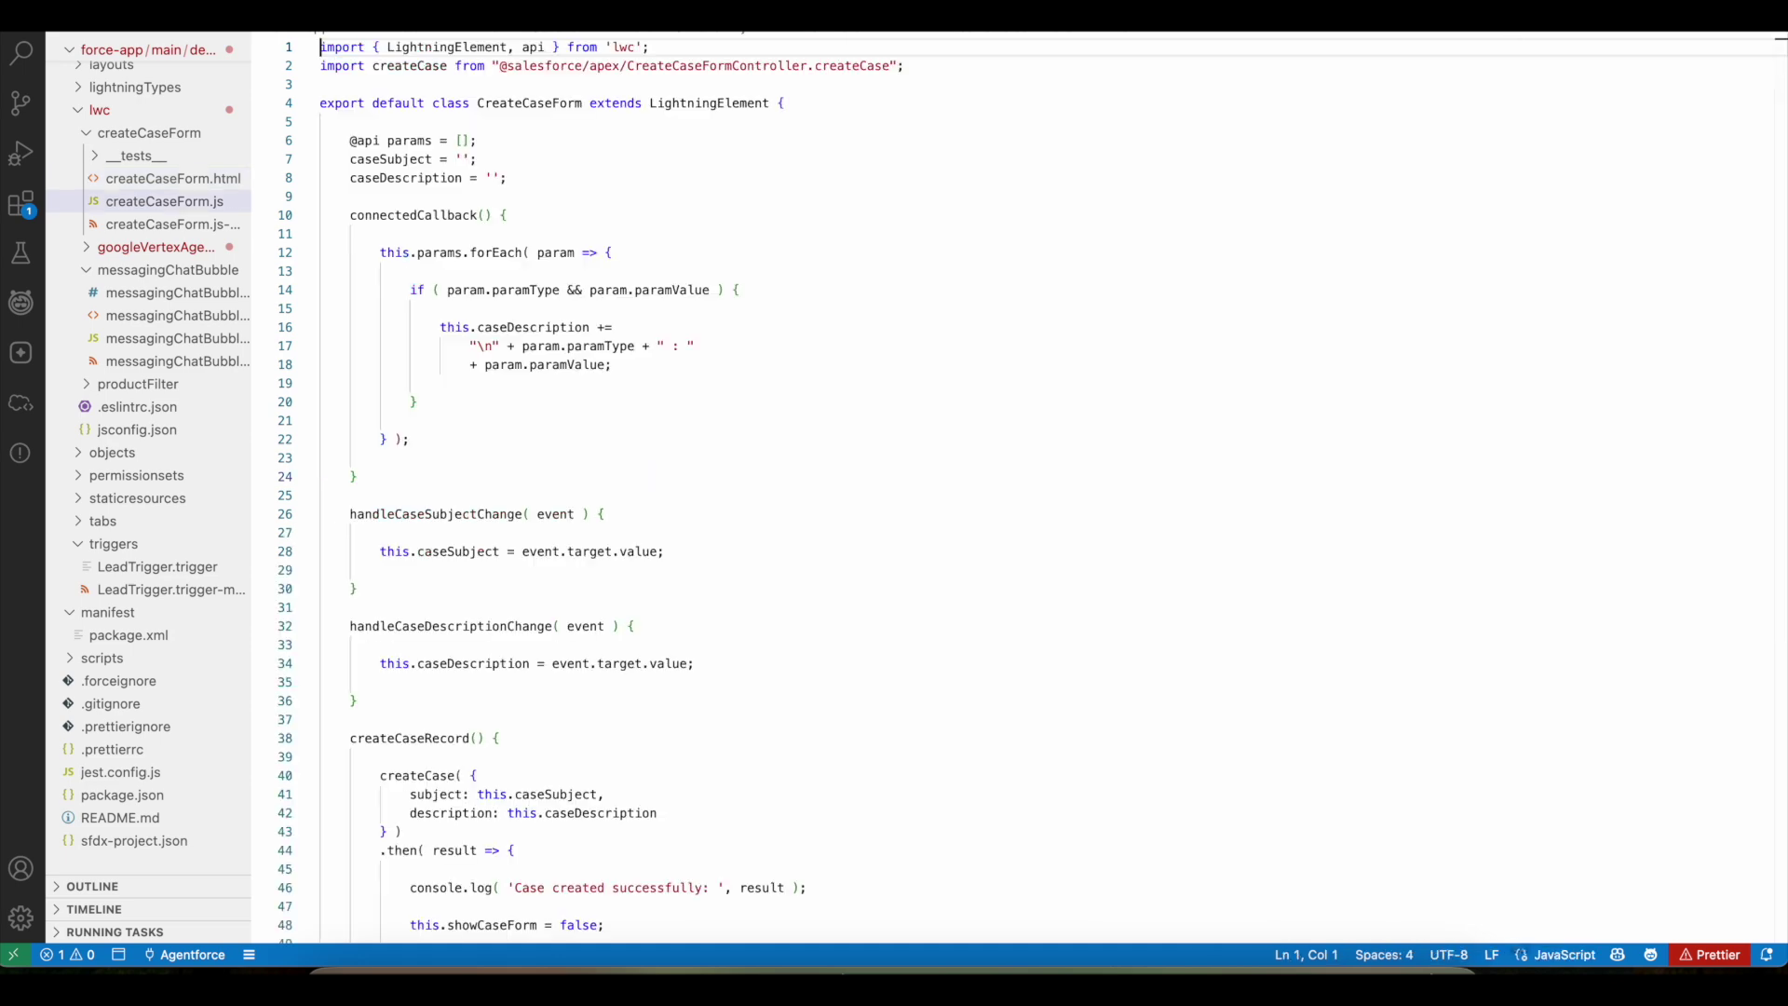
scroll(507, 310, "down", 8)
scroll(508, 311, "up", 8)
scroll(508, 310, "down", 15)
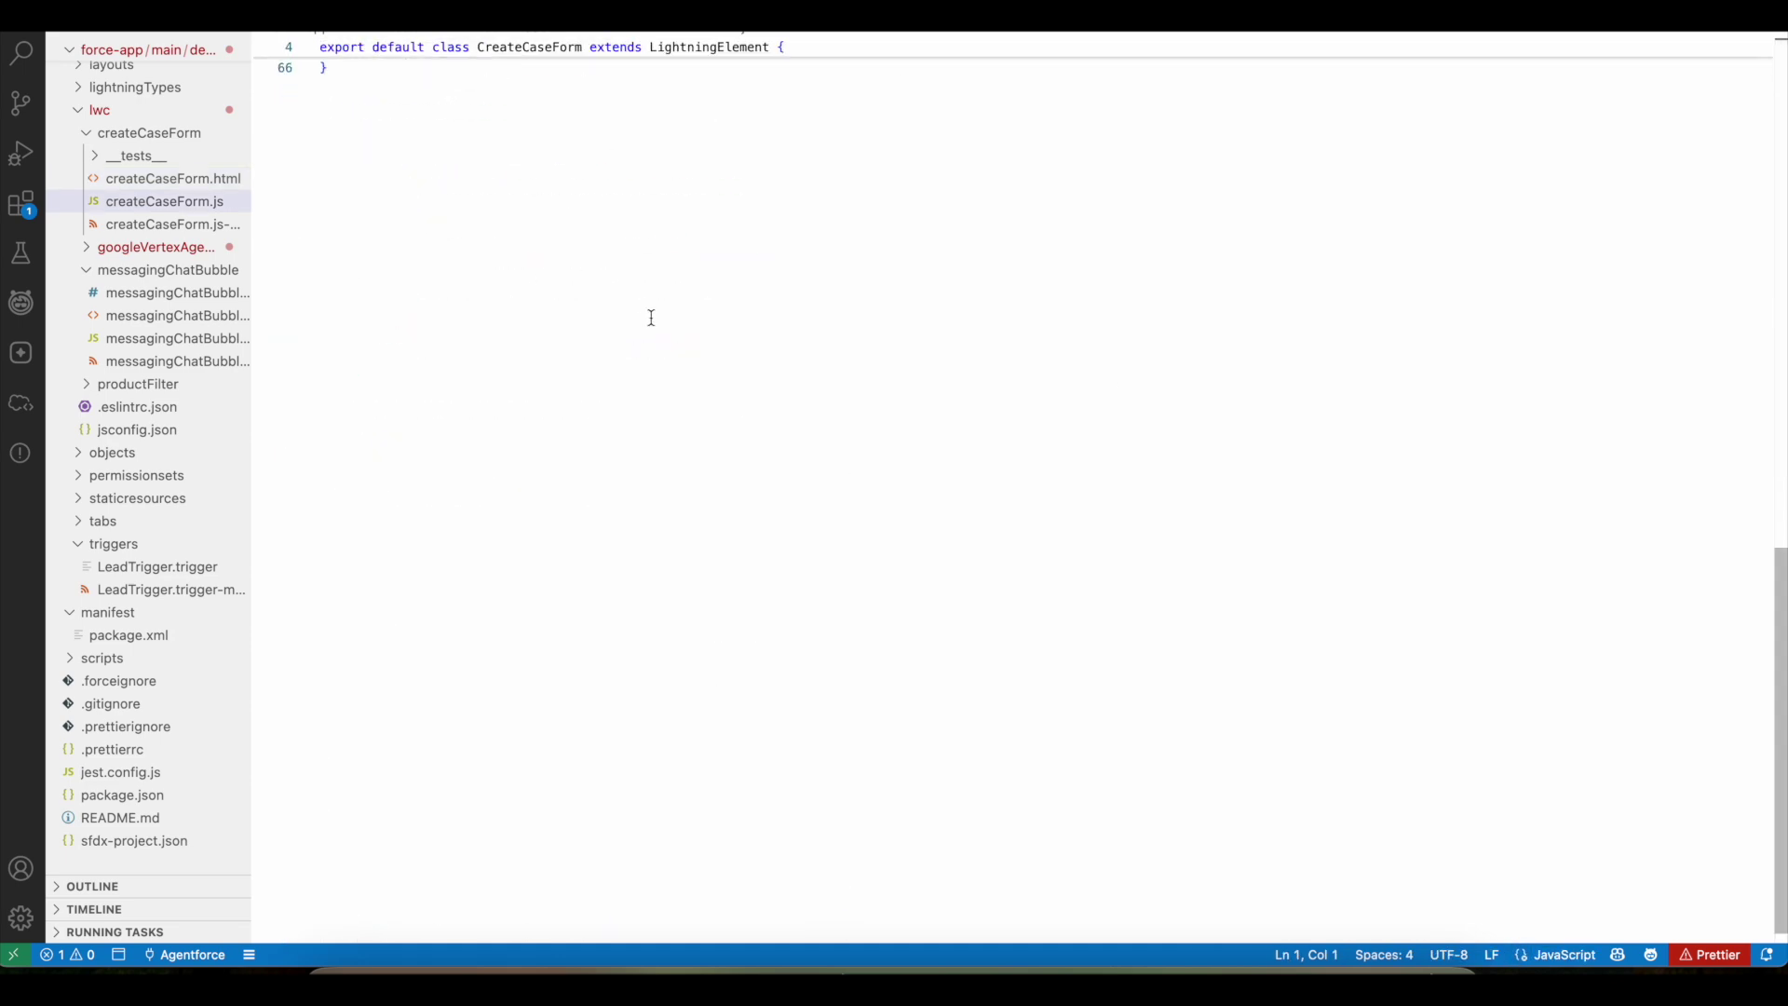
scroll(651, 316, "up", 10)
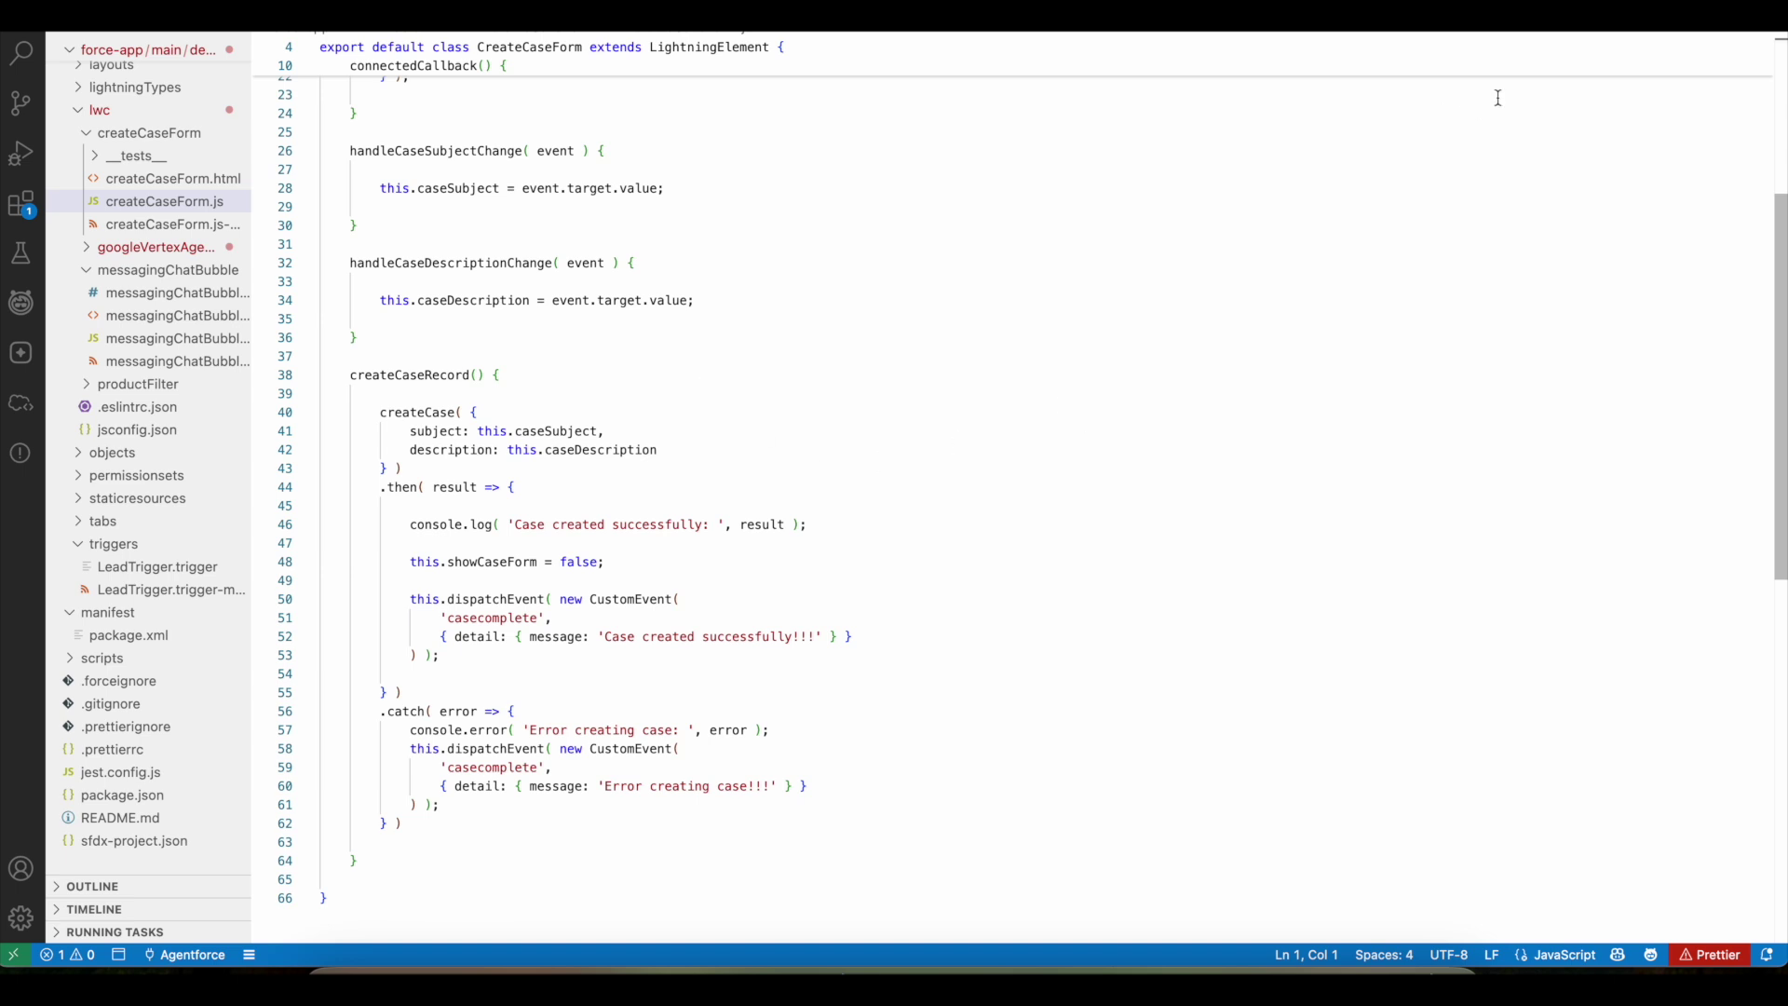
key("ctrl+Tab")
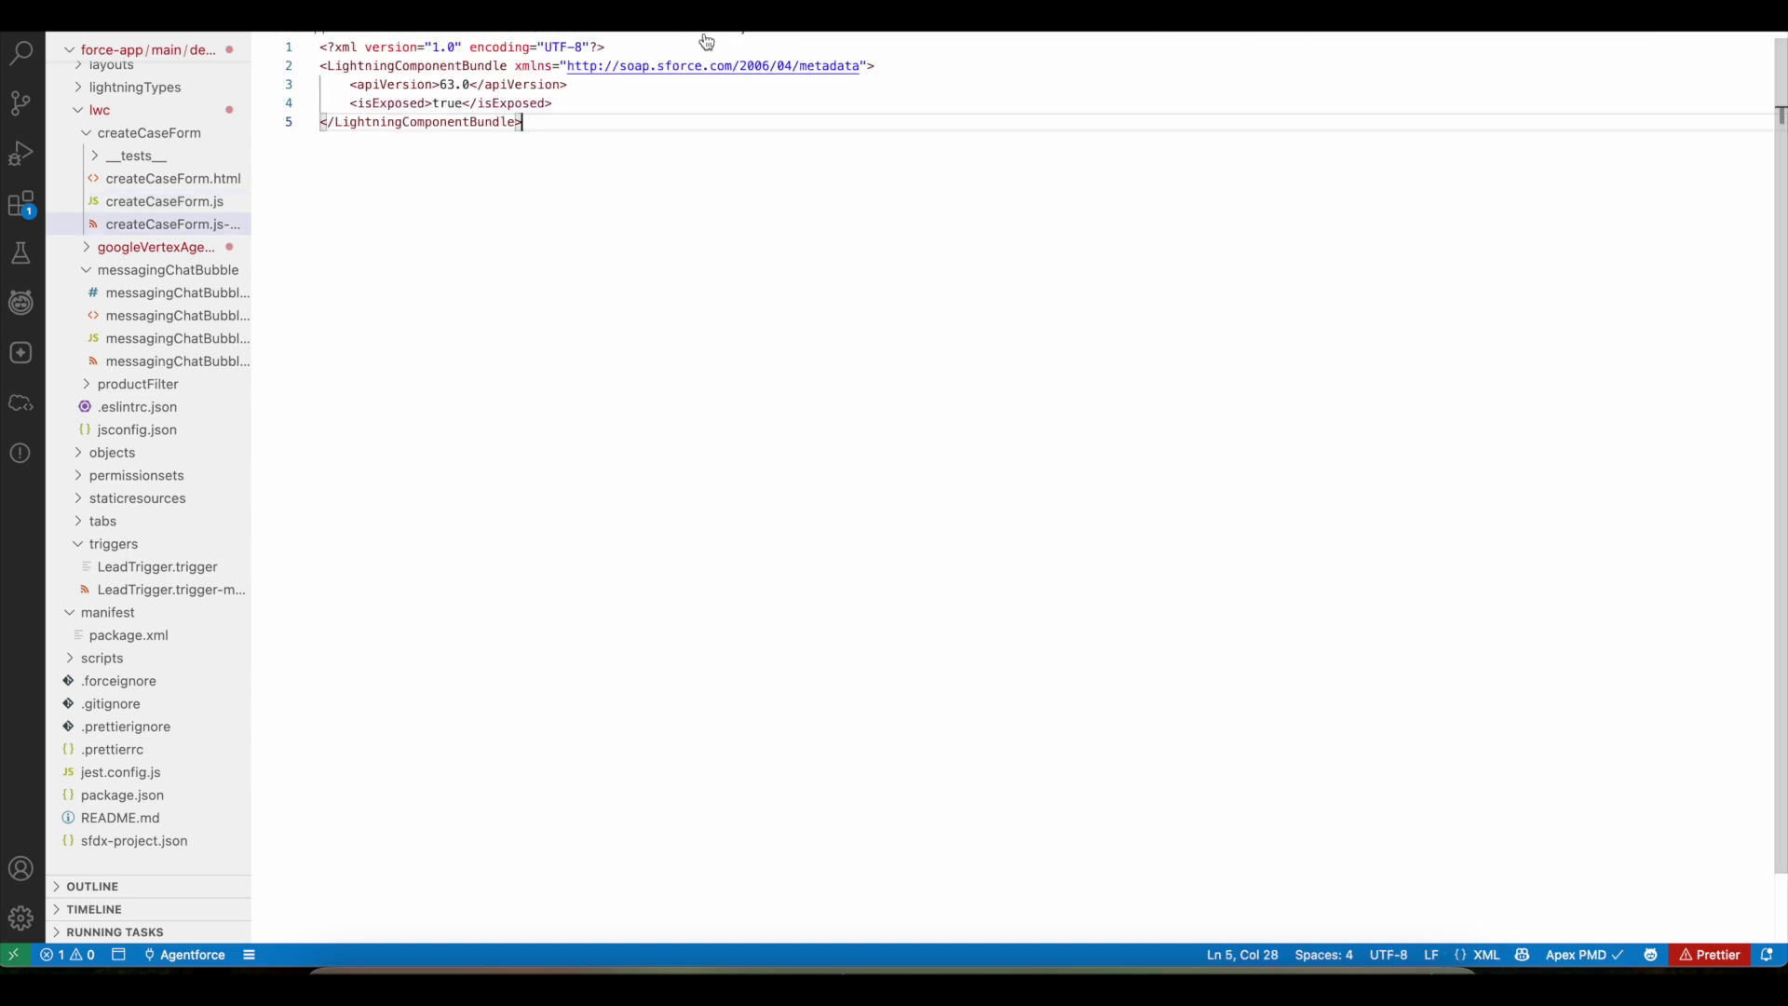
key("ctrl+Tab")
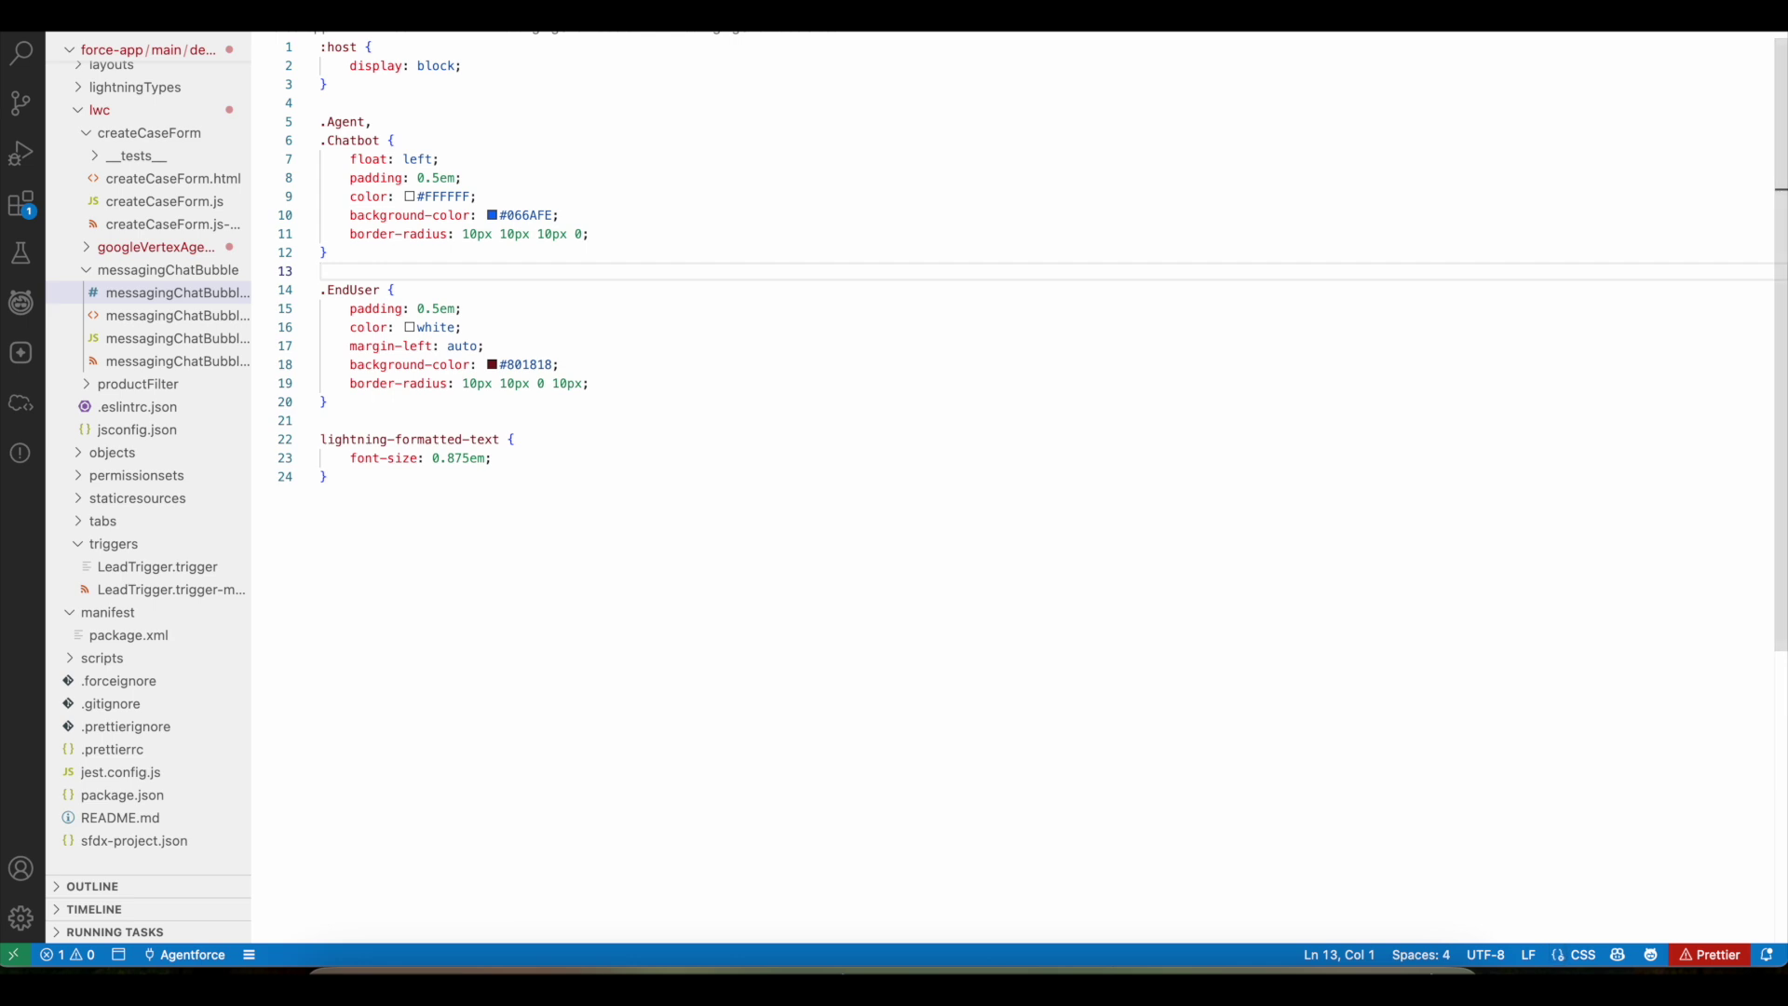
key("ctrl+Tab")
left_click_drag(380, 178, 522, 180)
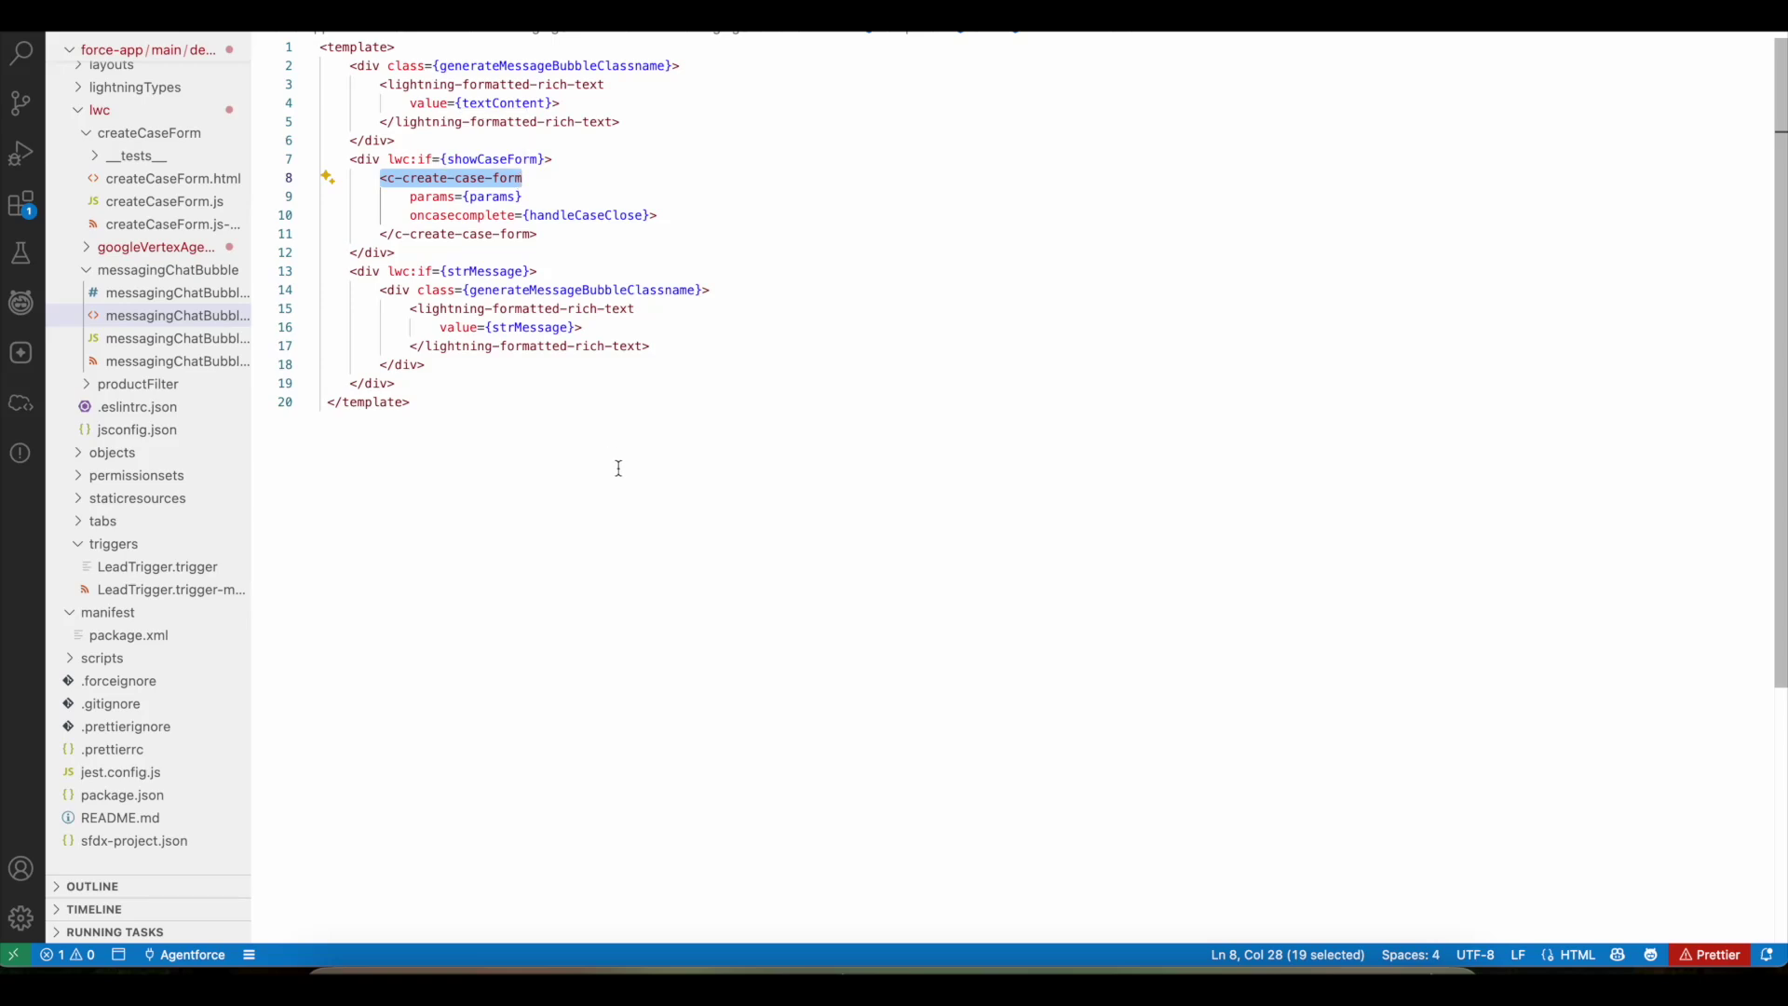
left_click(751, 969)
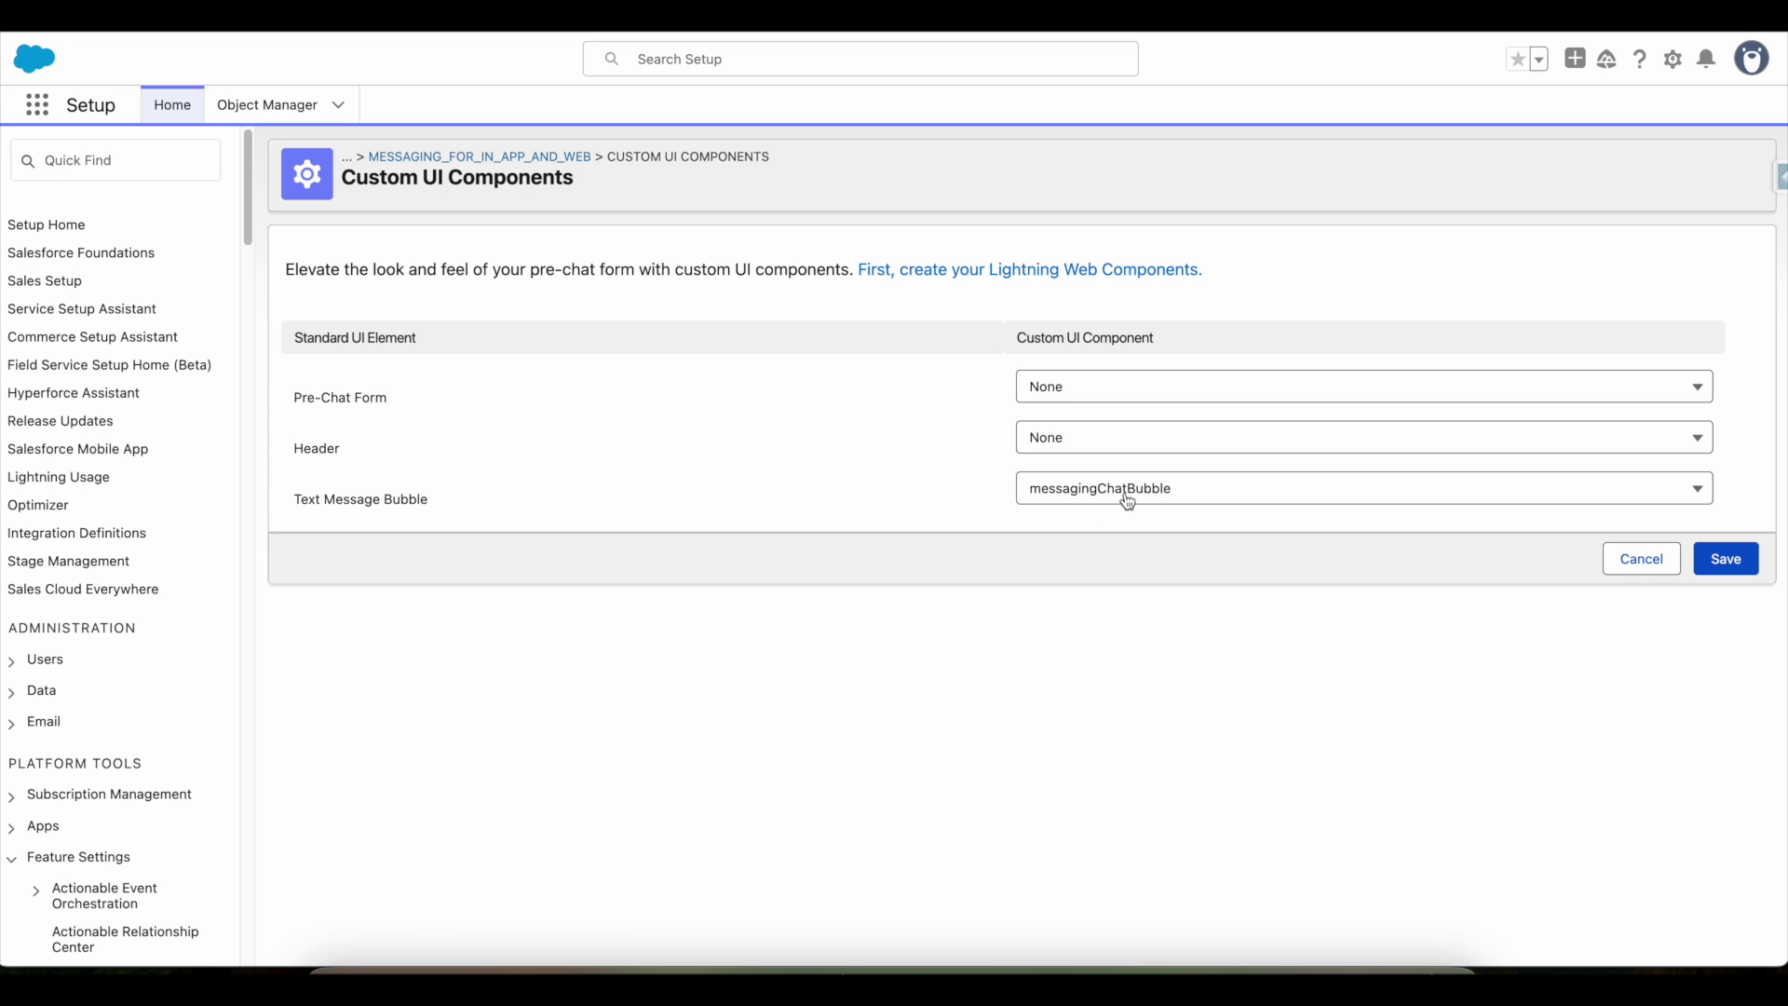
- Inspect the JSON regex in messagingChatBubble.js, then return to messagingChatBubble.html
left_click(1155, 939)
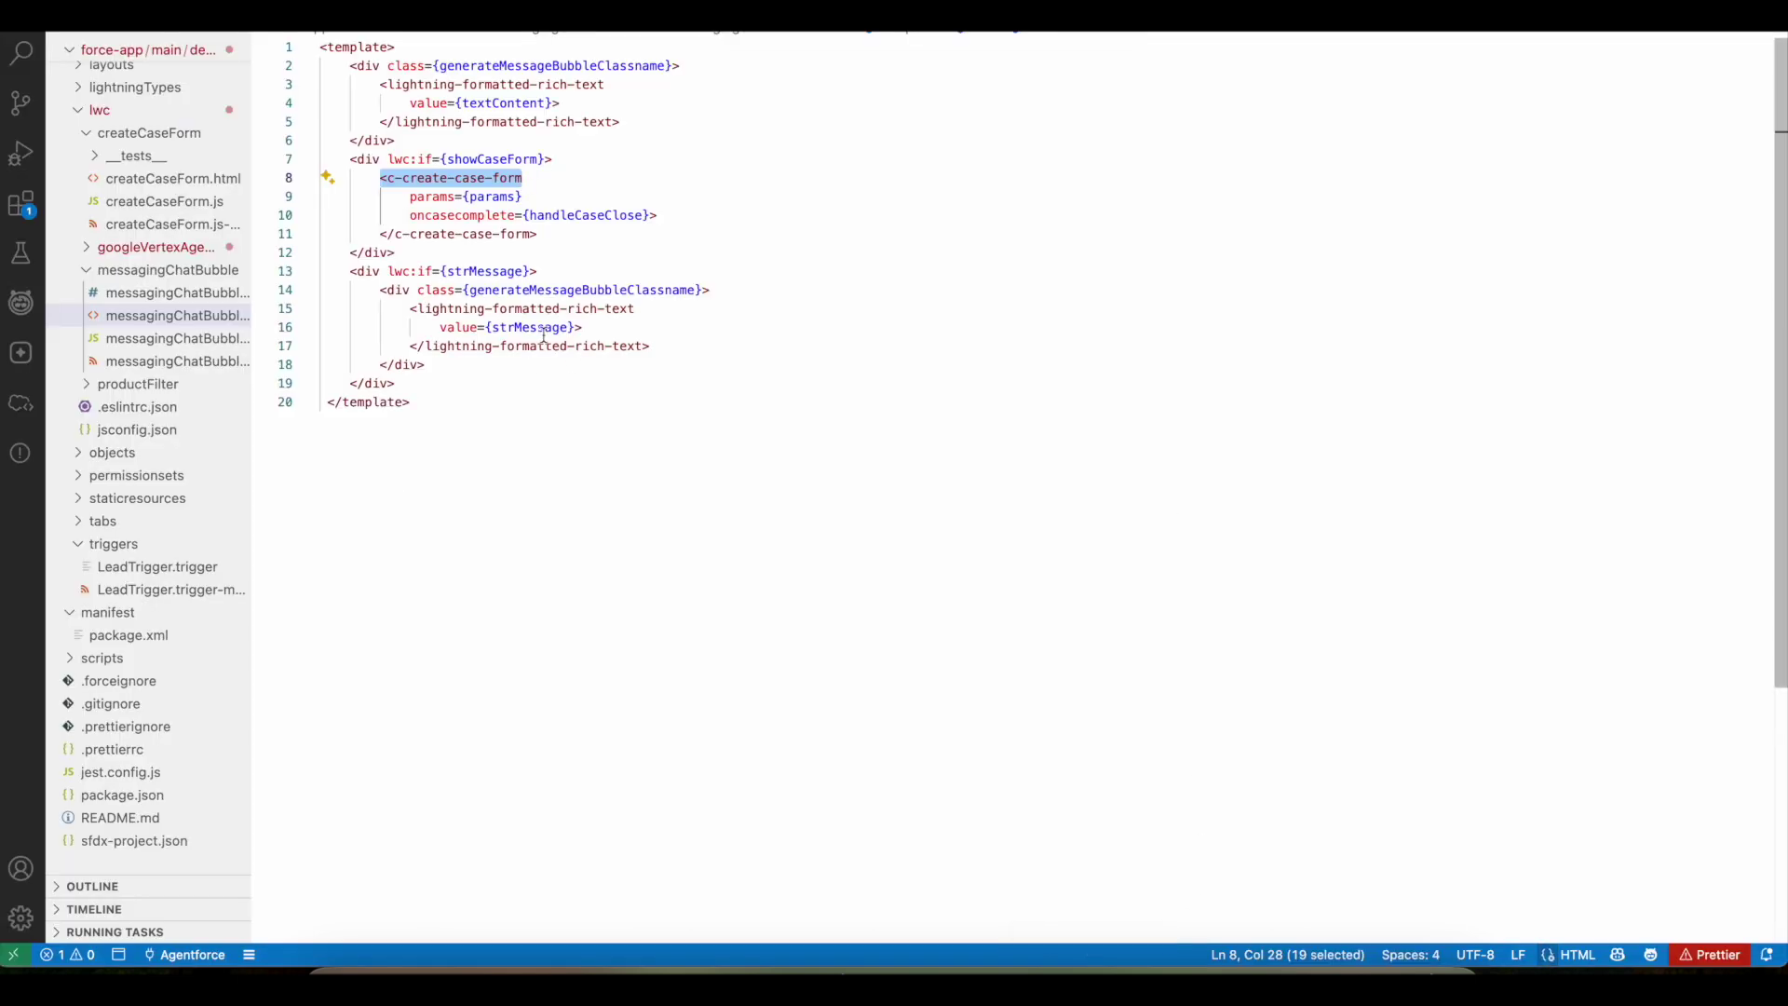
left_click(803, 34)
scroll(619, 271, "up", 5)
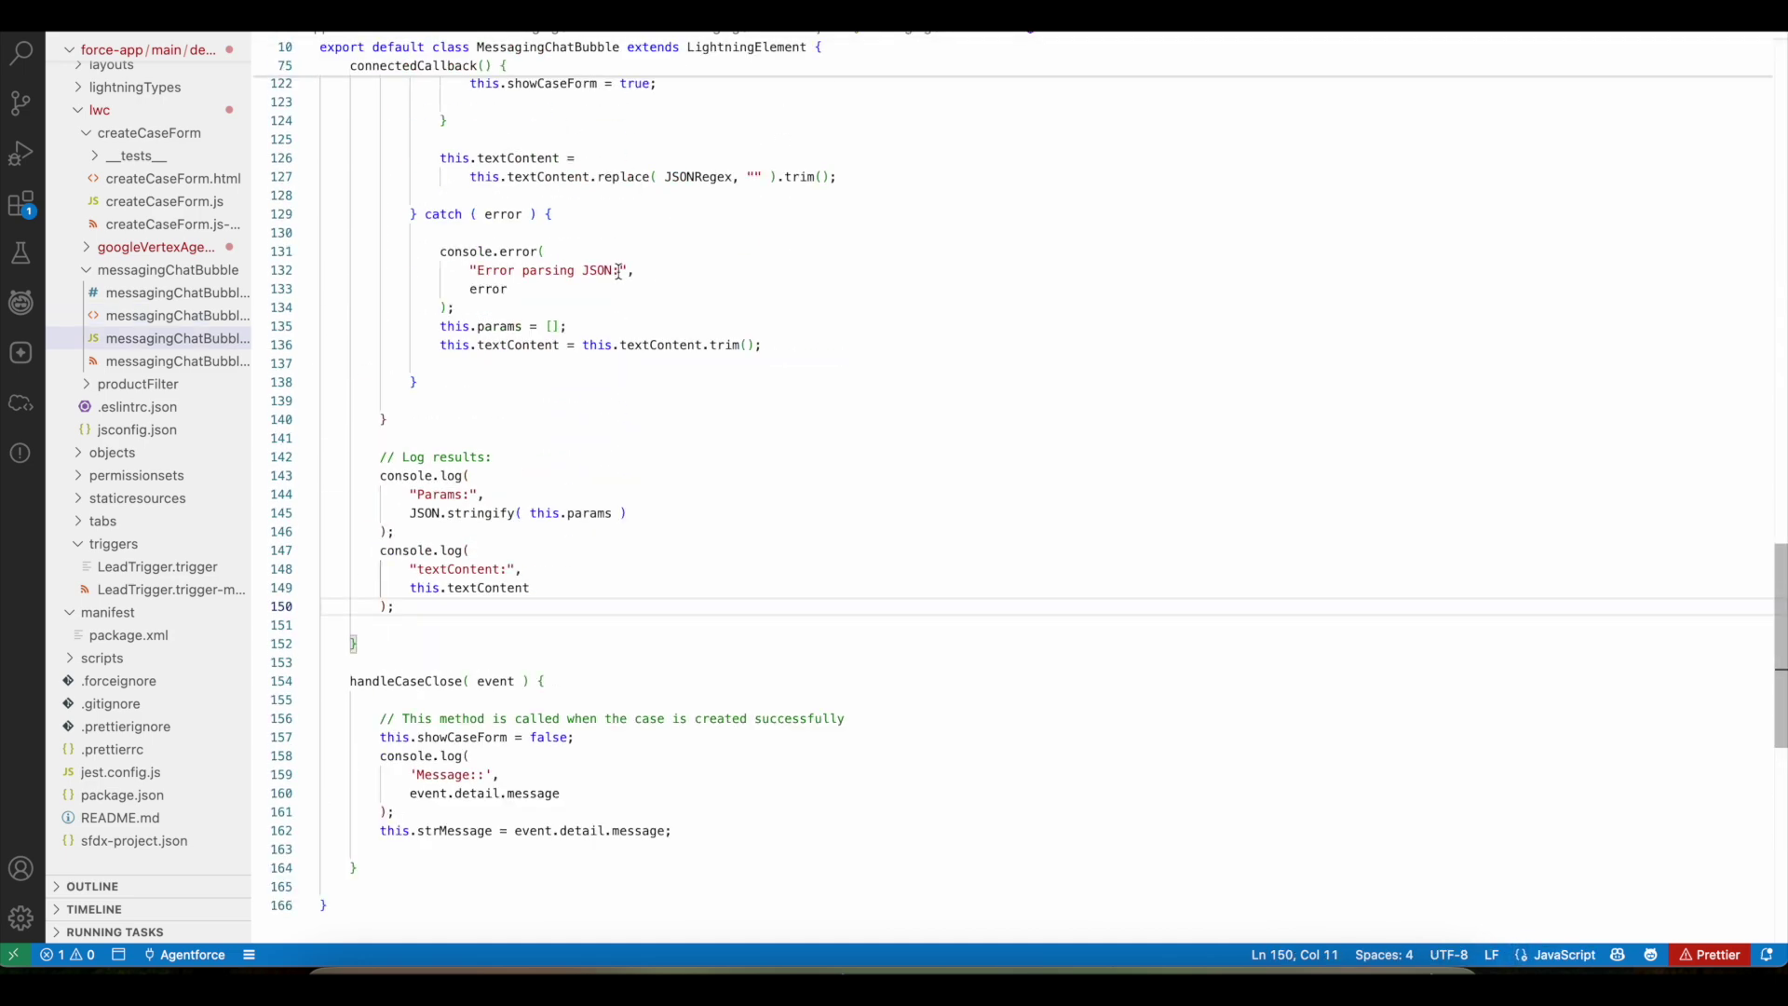
scroll(619, 271, "up", 8)
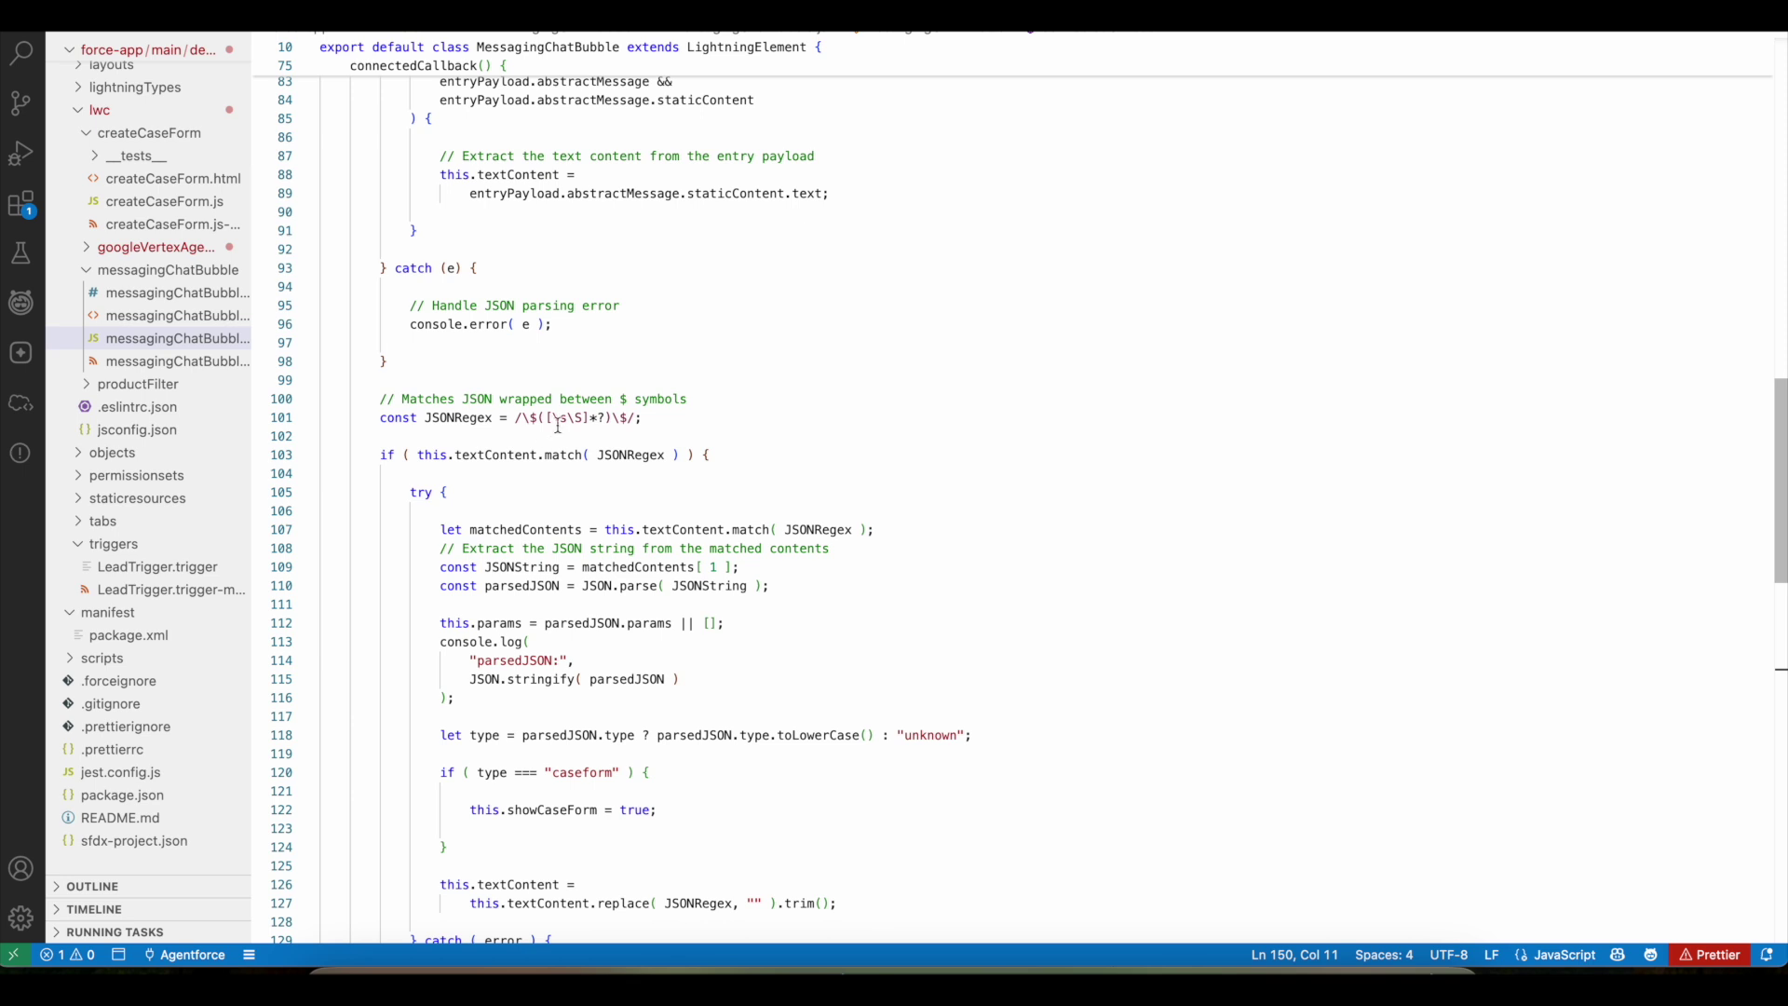
left_click_drag(527, 421, 537, 421)
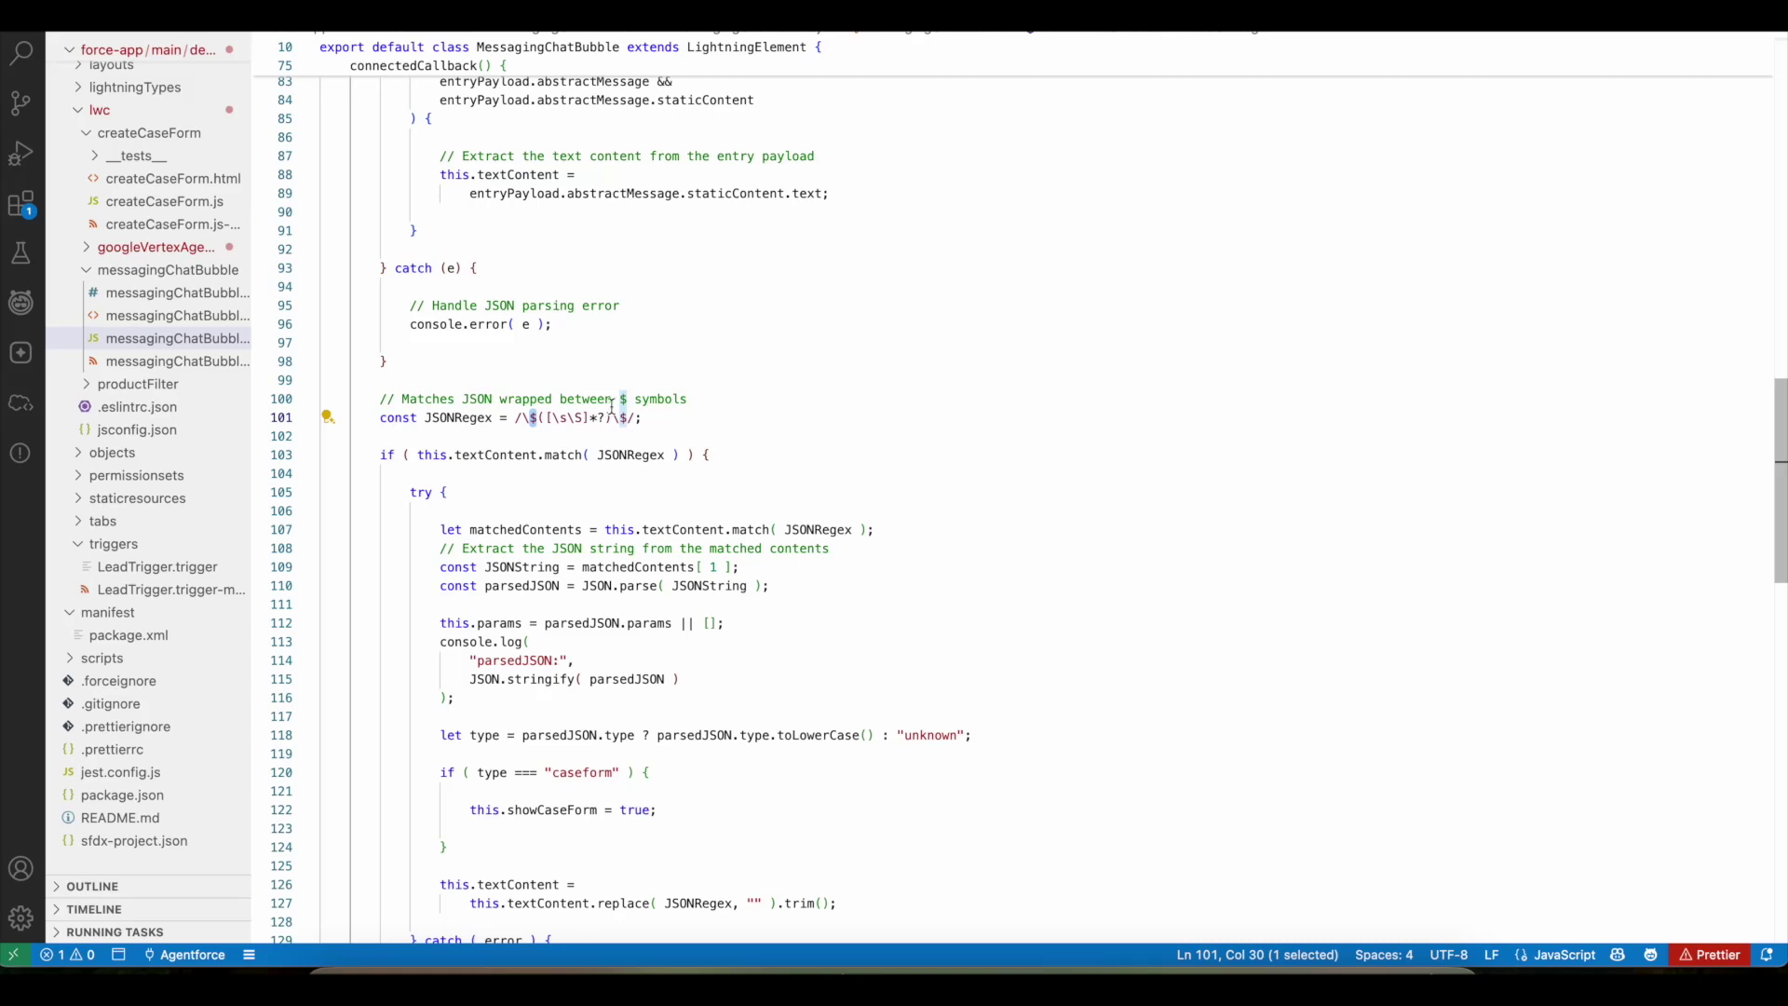
key("ctrl+Tab")
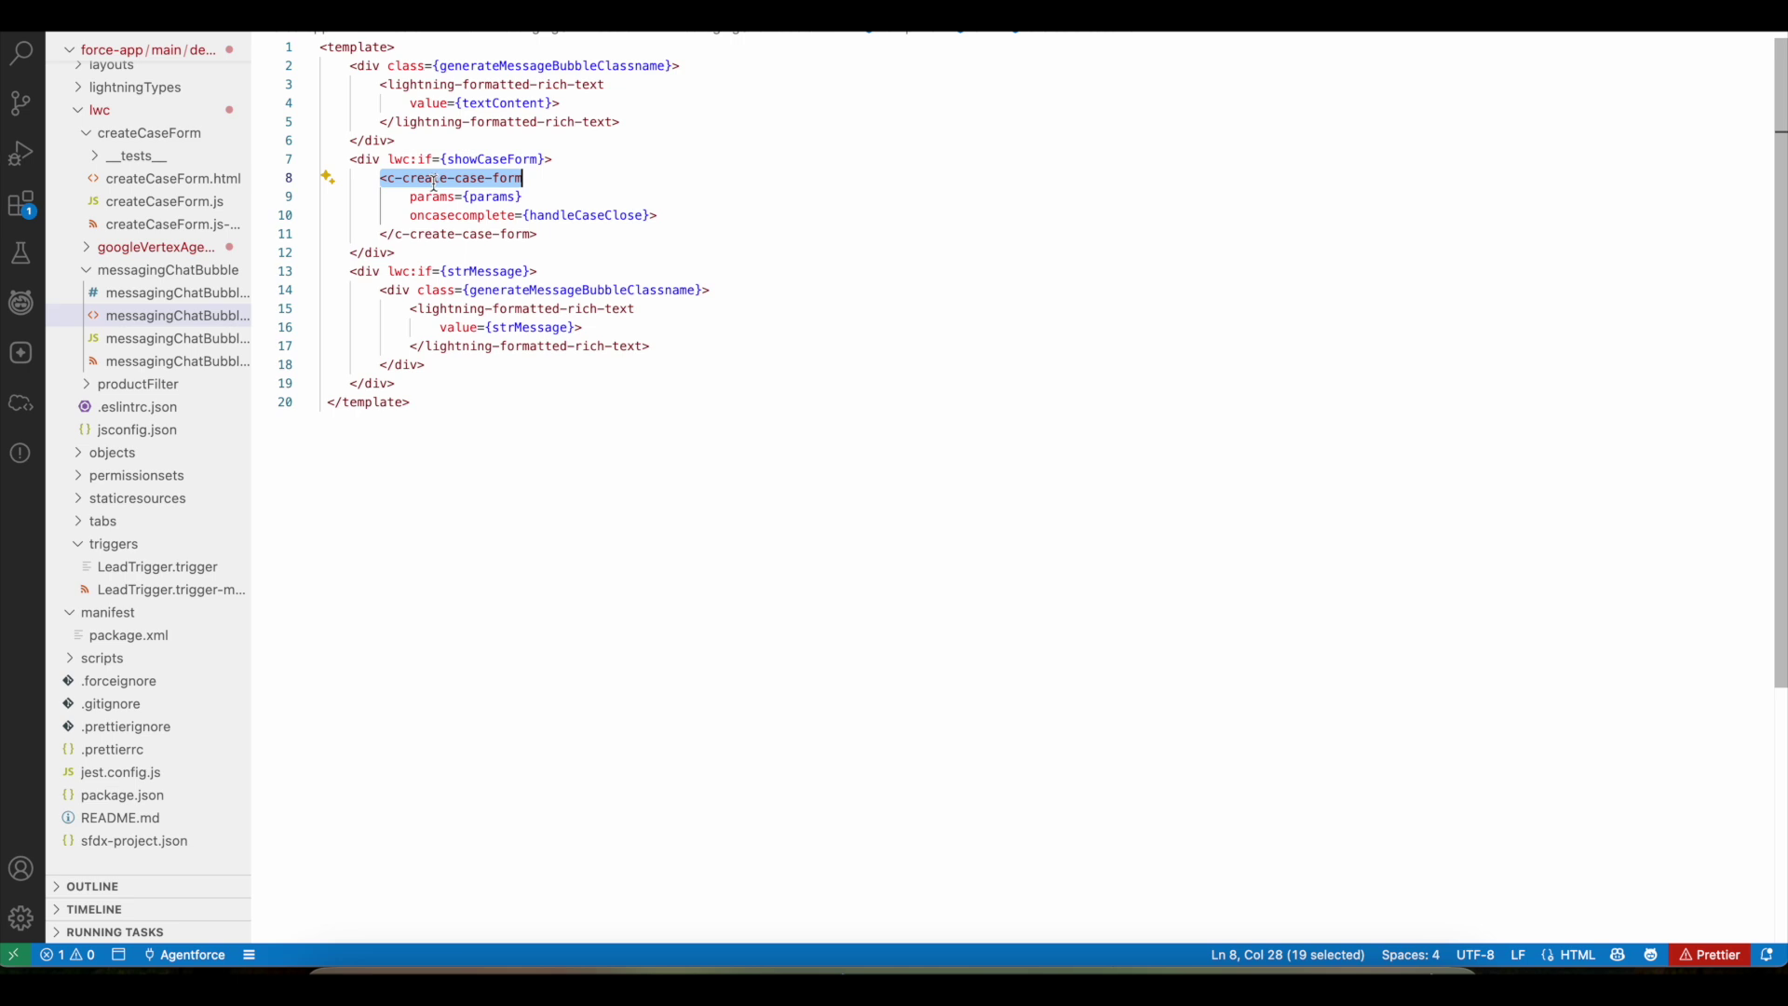
- Review the params handling in createCaseForm.js
mouse_move(470, 182)
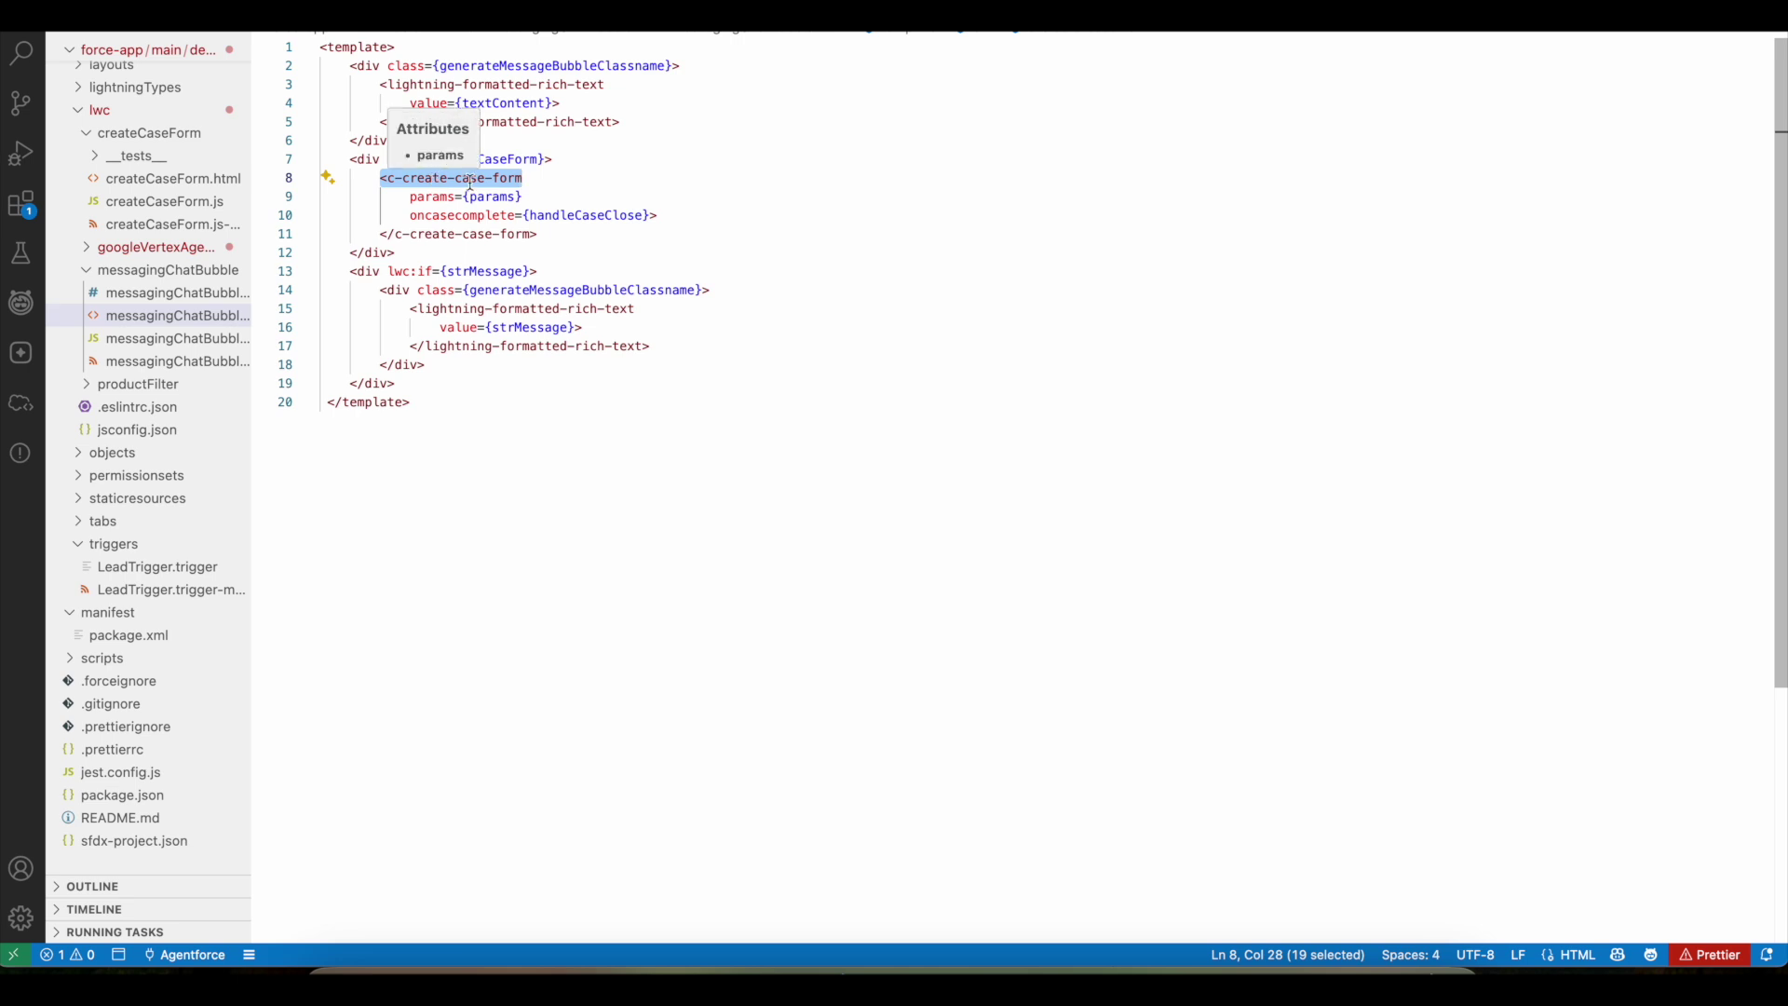
key("ctrl+Tab")
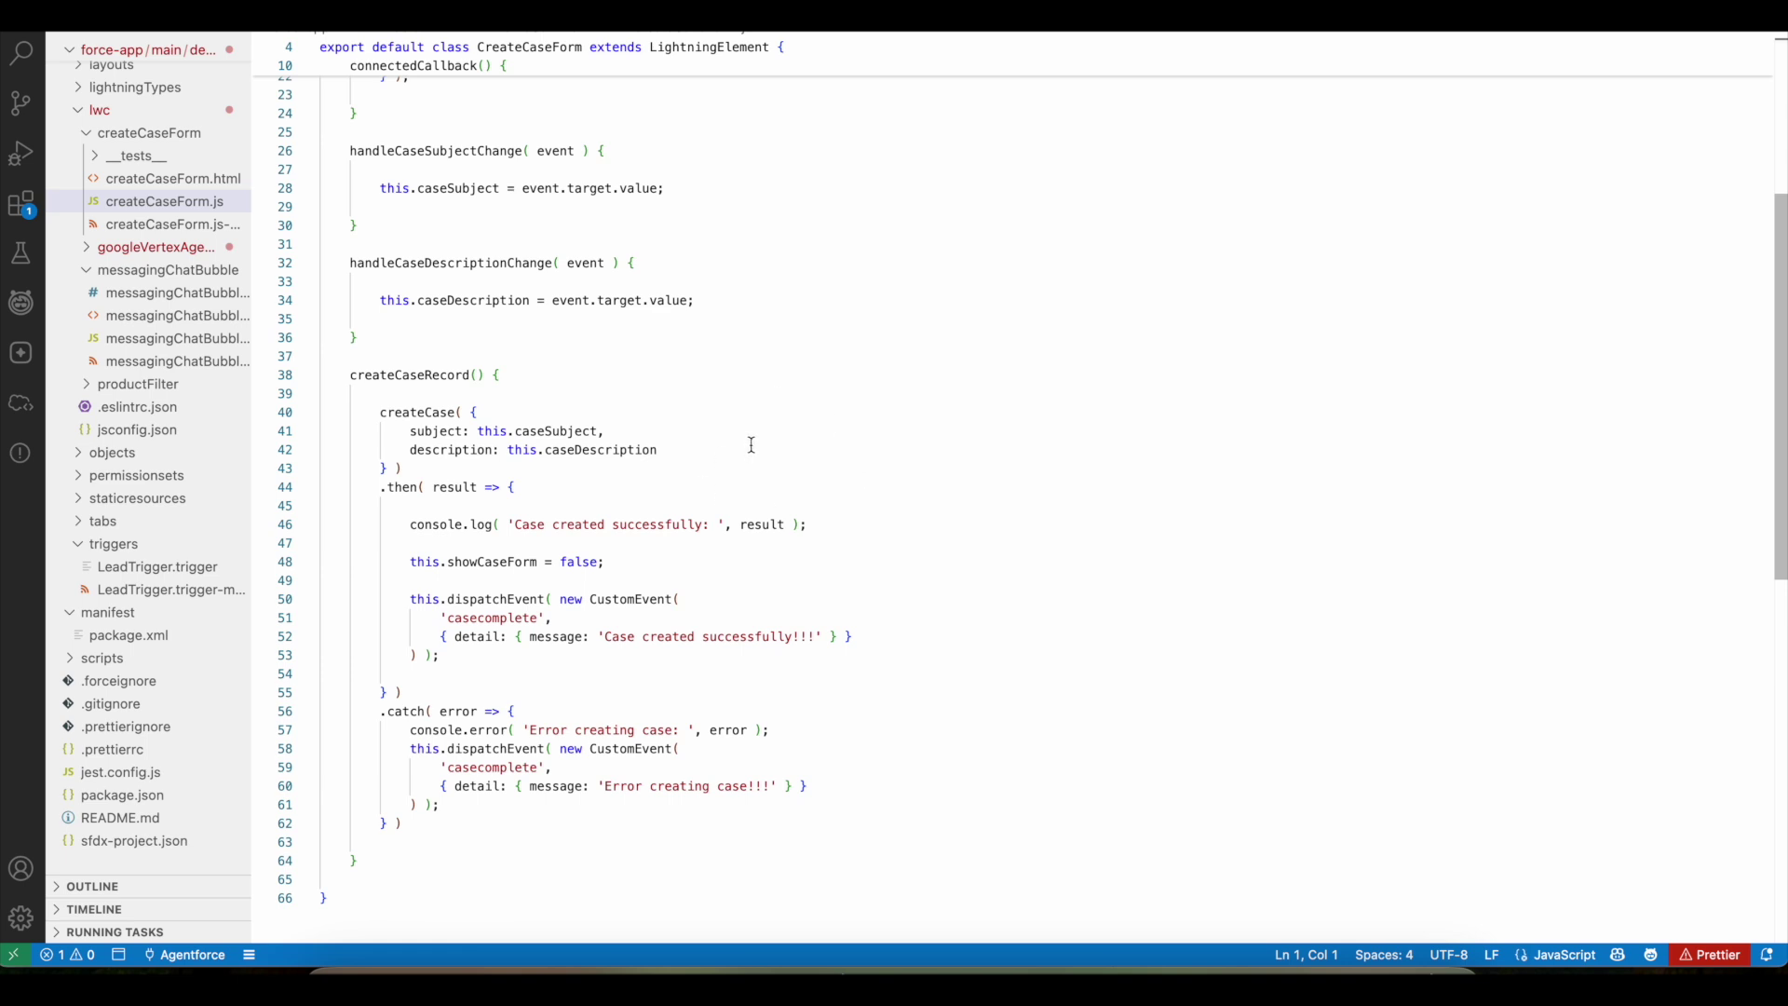
scroll(750, 449, "up", 2)
scroll(750, 445, "up", 6)
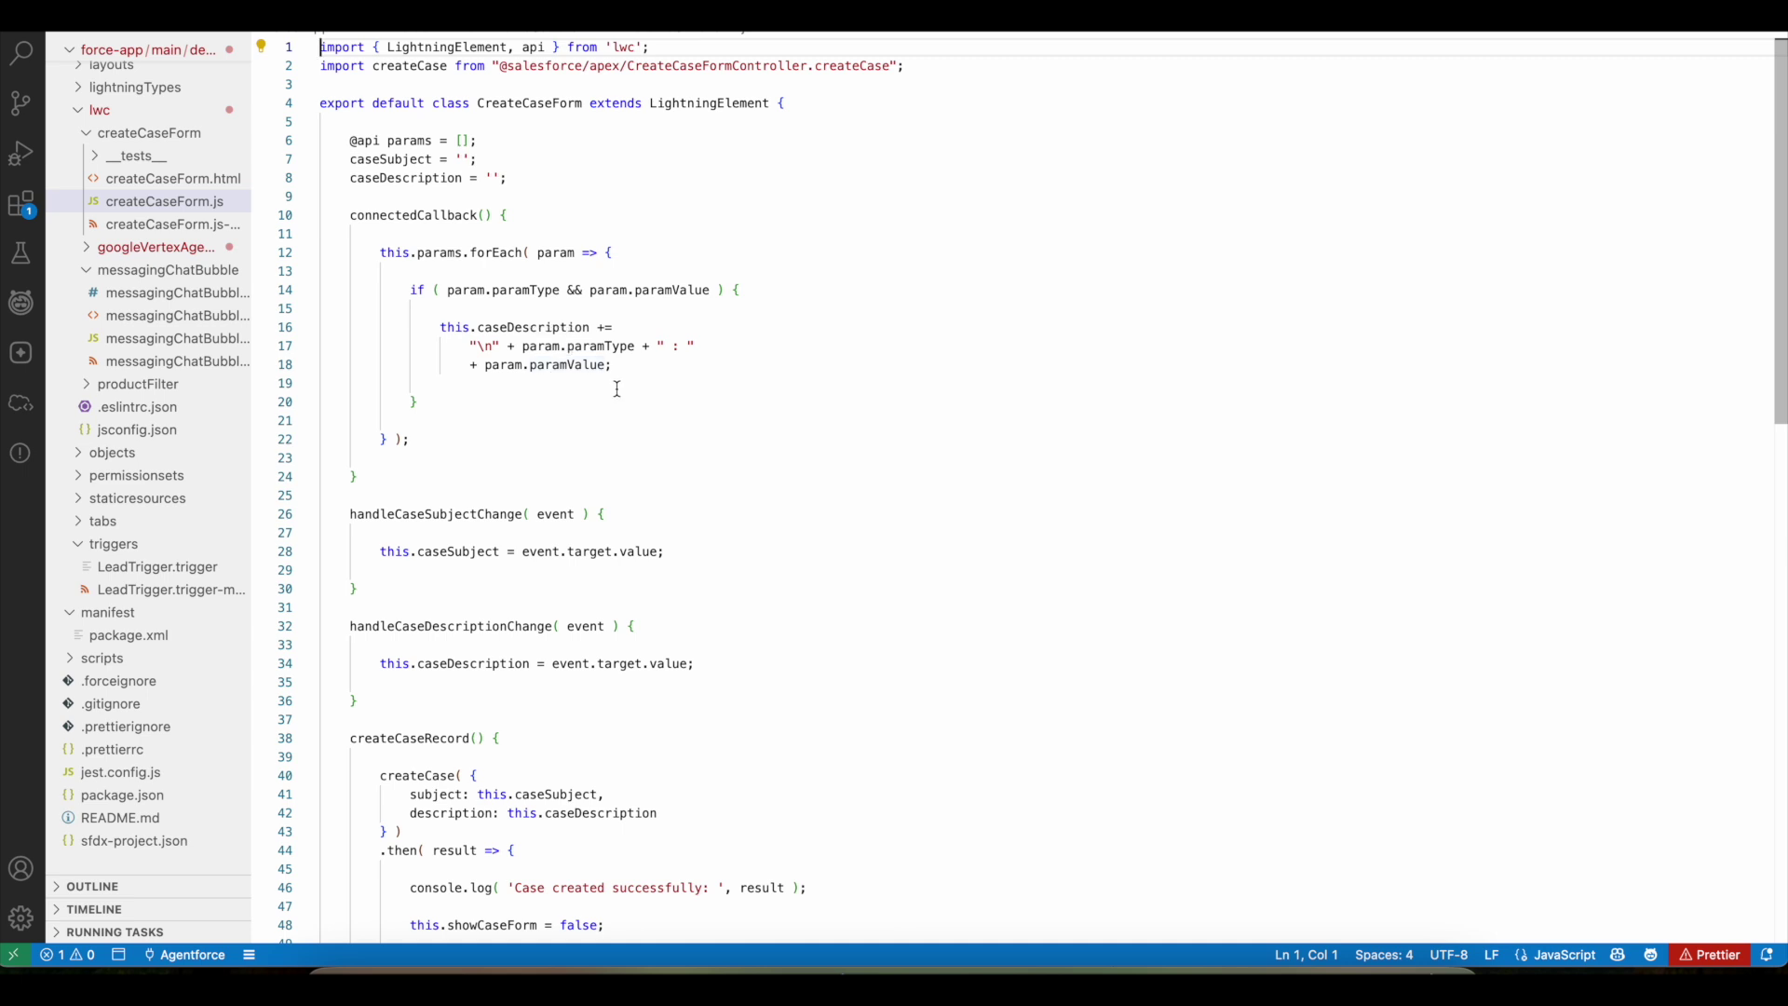
- In createCaseForm.html, select the Create Case lightning-button markup
mouse_move(550, 364)
key("ctrl+Tab")
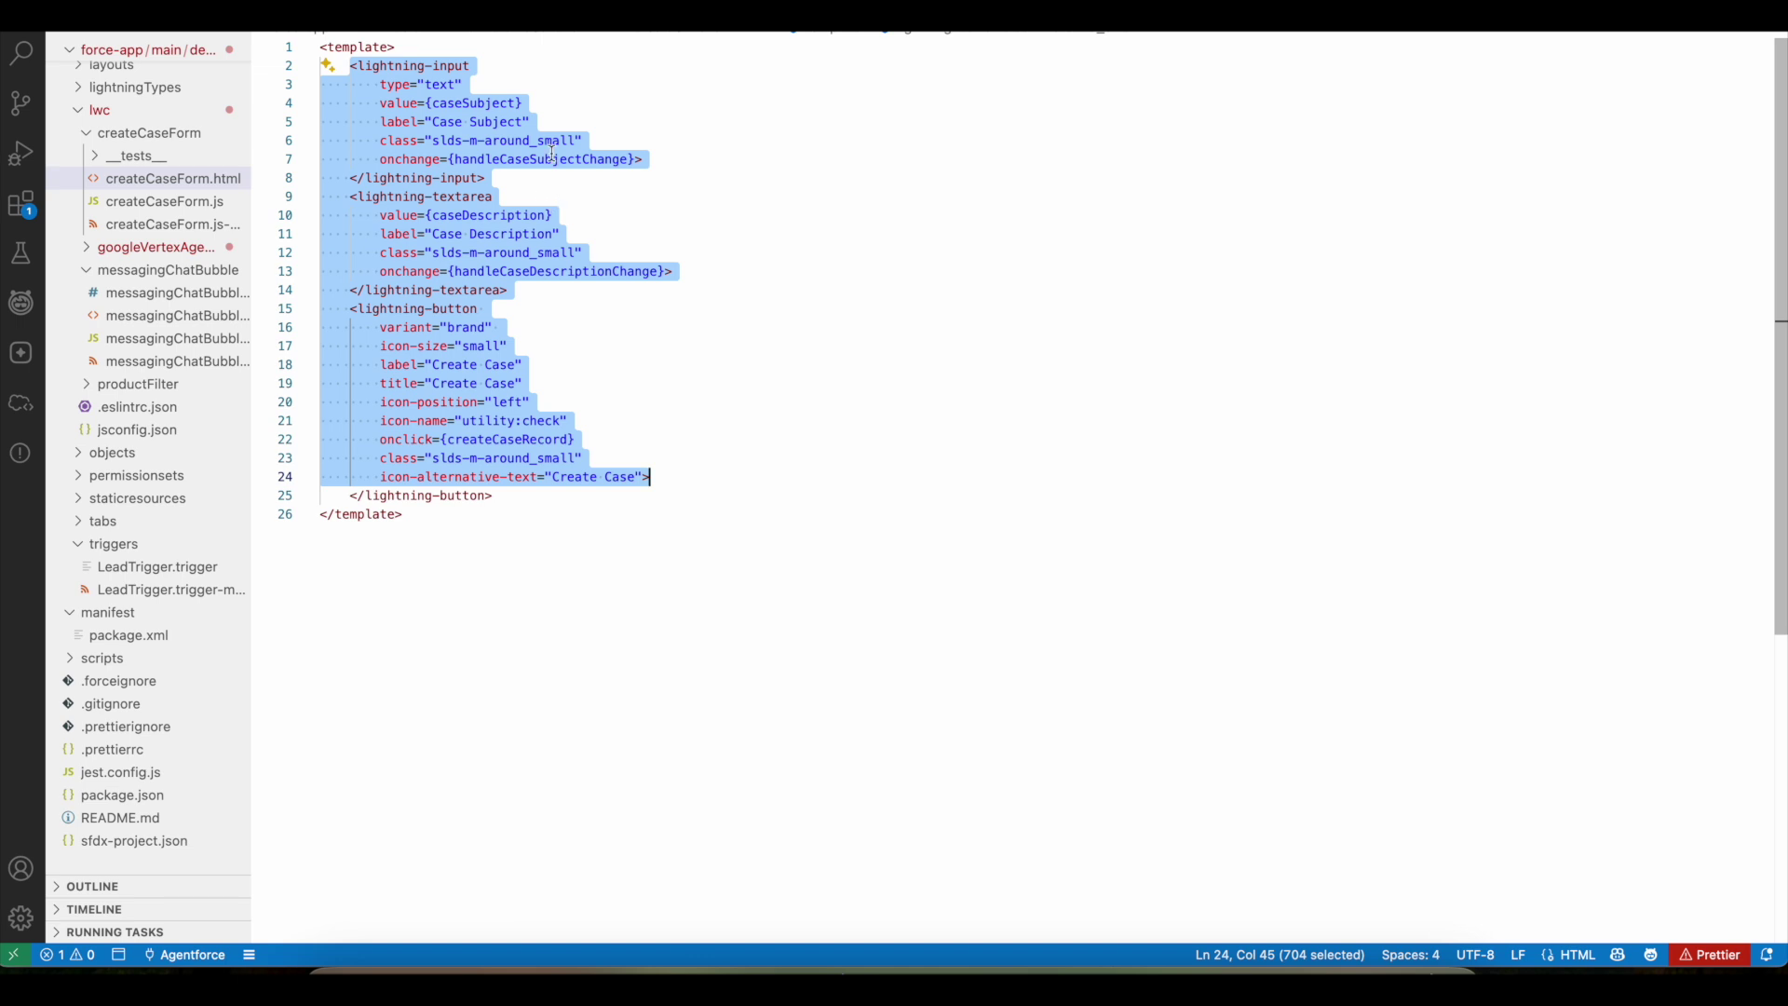
left_click(523, 105)
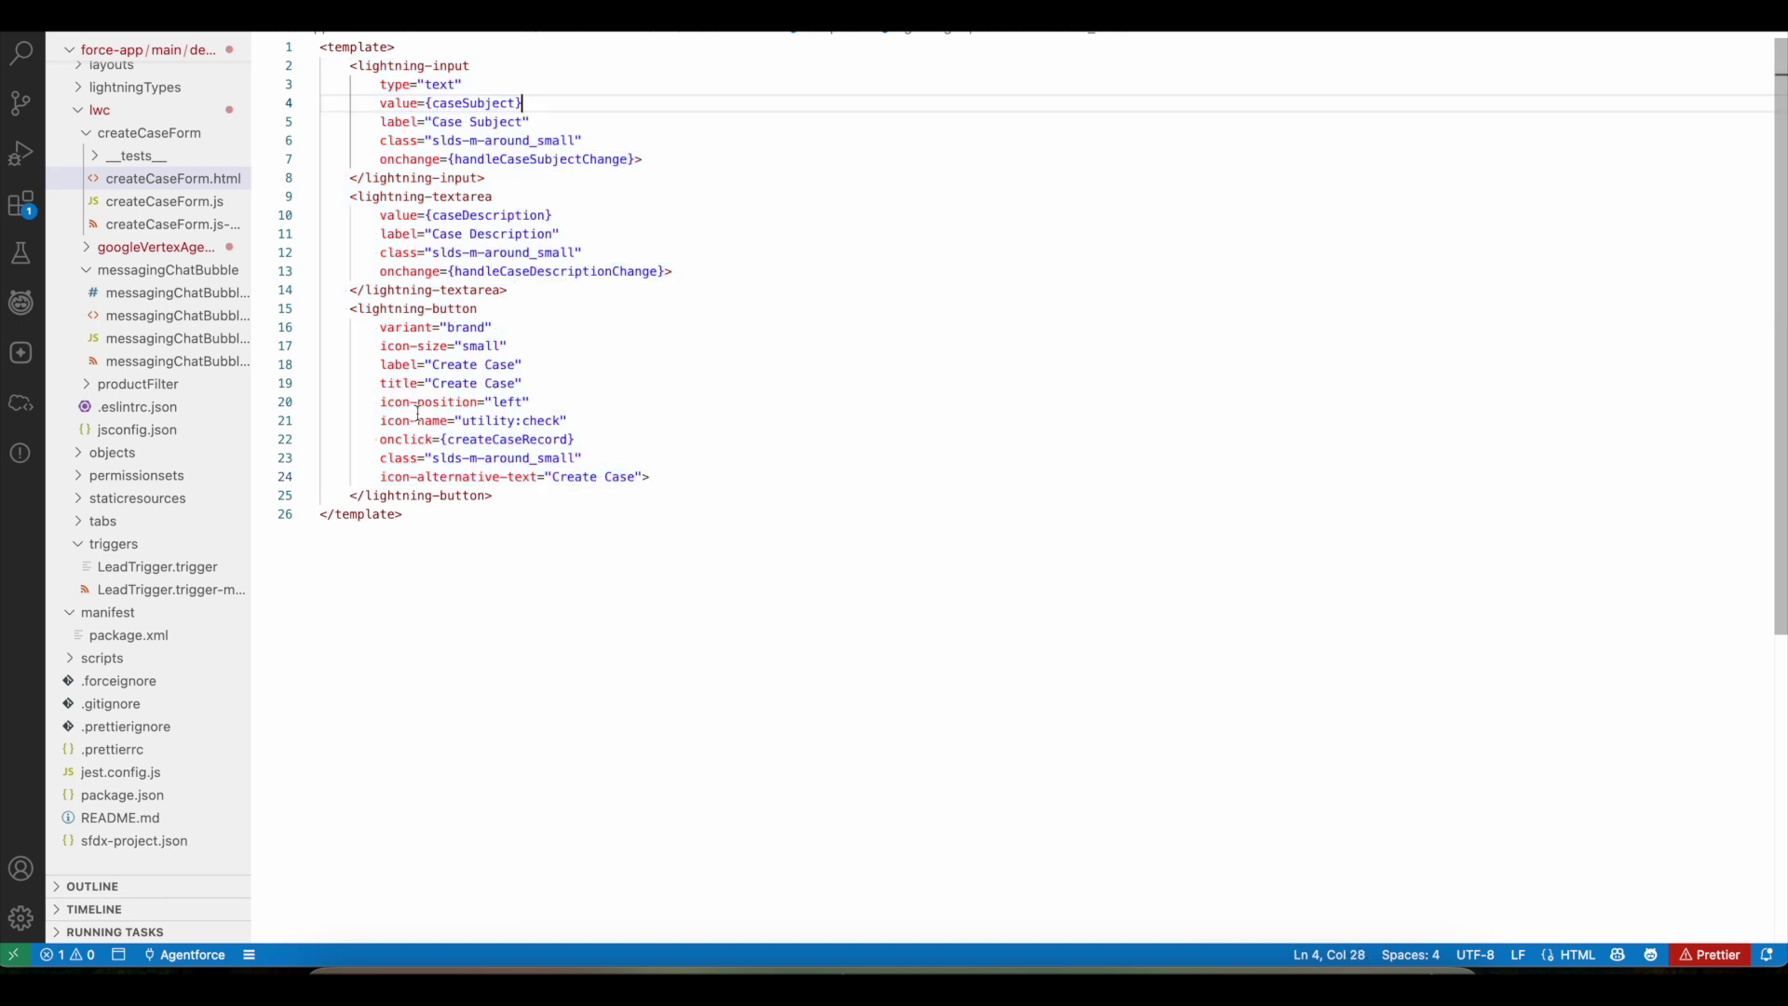
left_click_drag(350, 308, 568, 472)
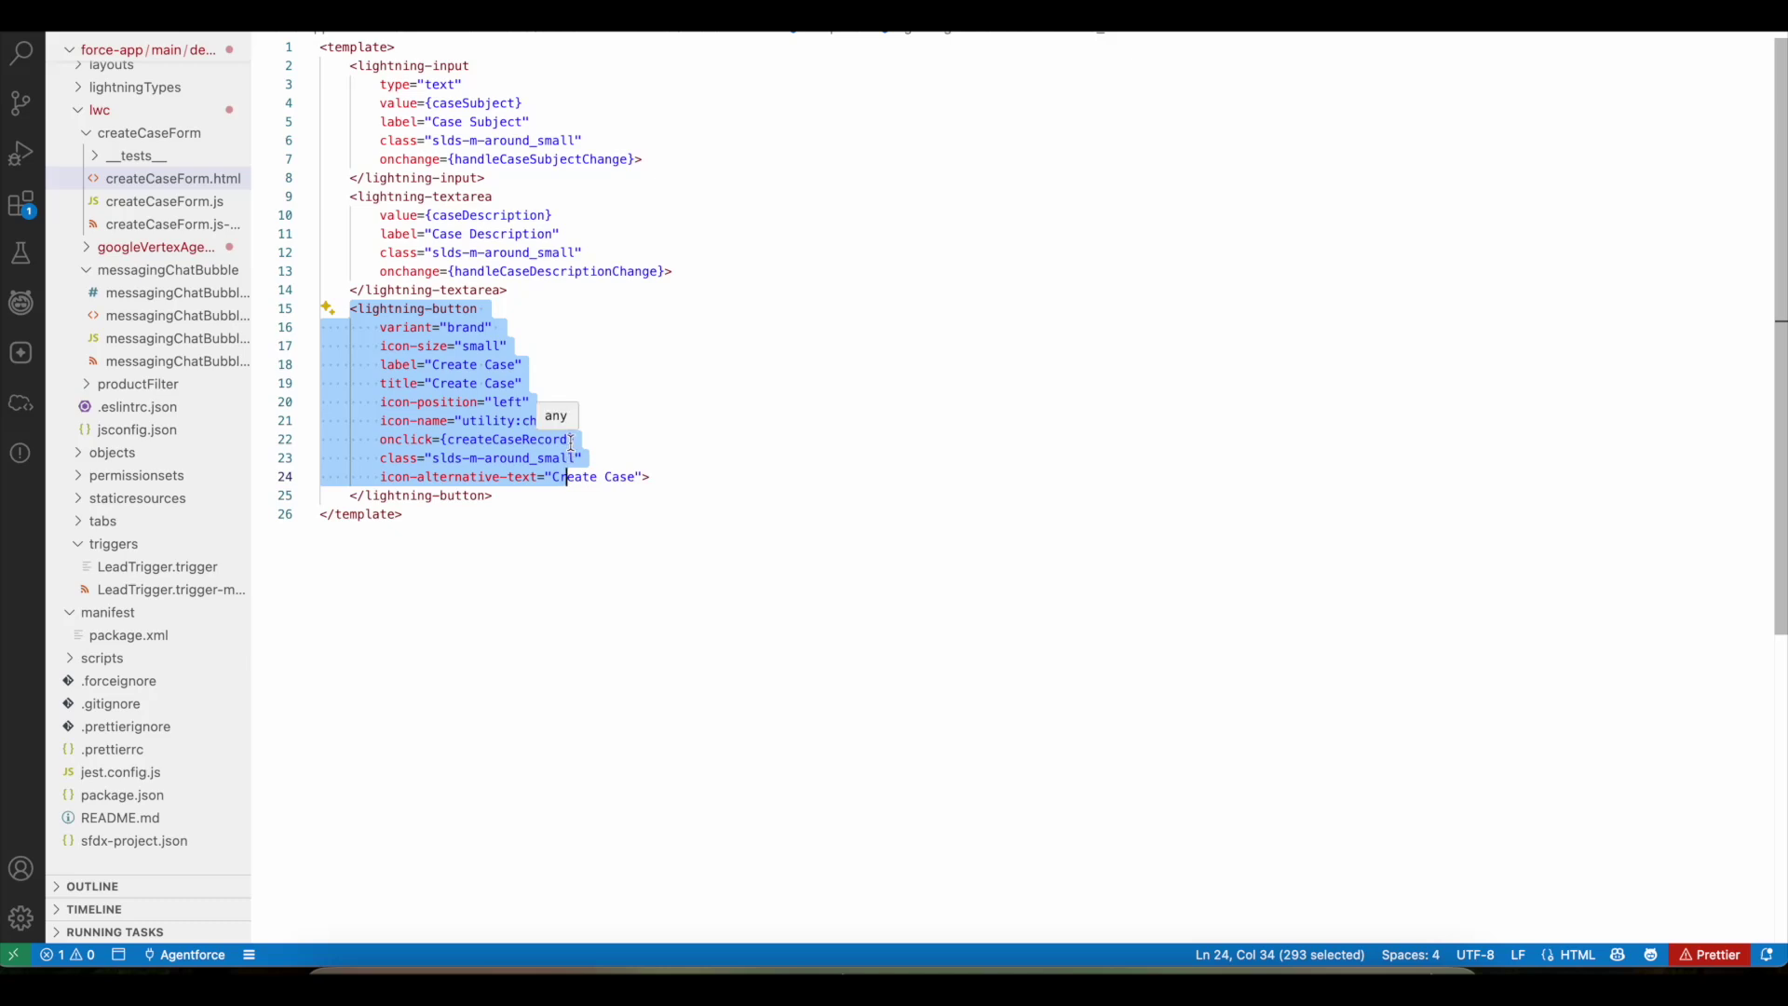
- Return to the 'Case Creation Form in Salesforce Agentforce Agent' post after briefly revisiting Custom UI Components
left_click(587, 955)
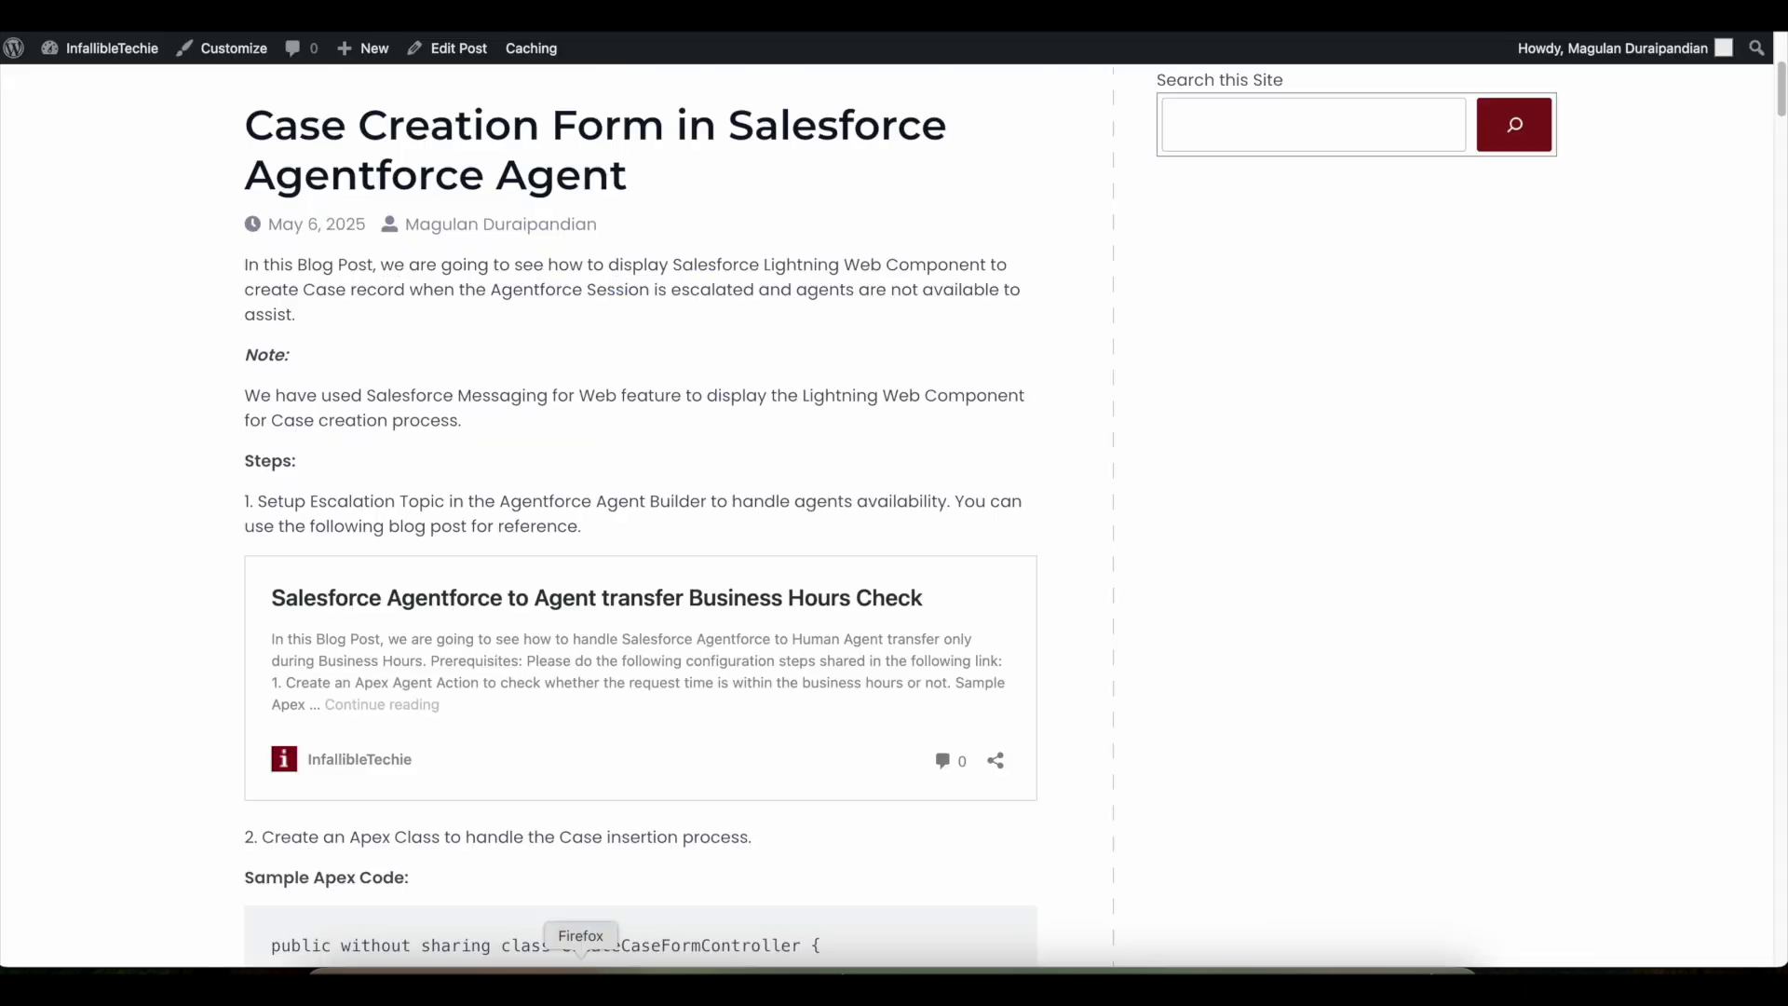
left_click(739, 959)
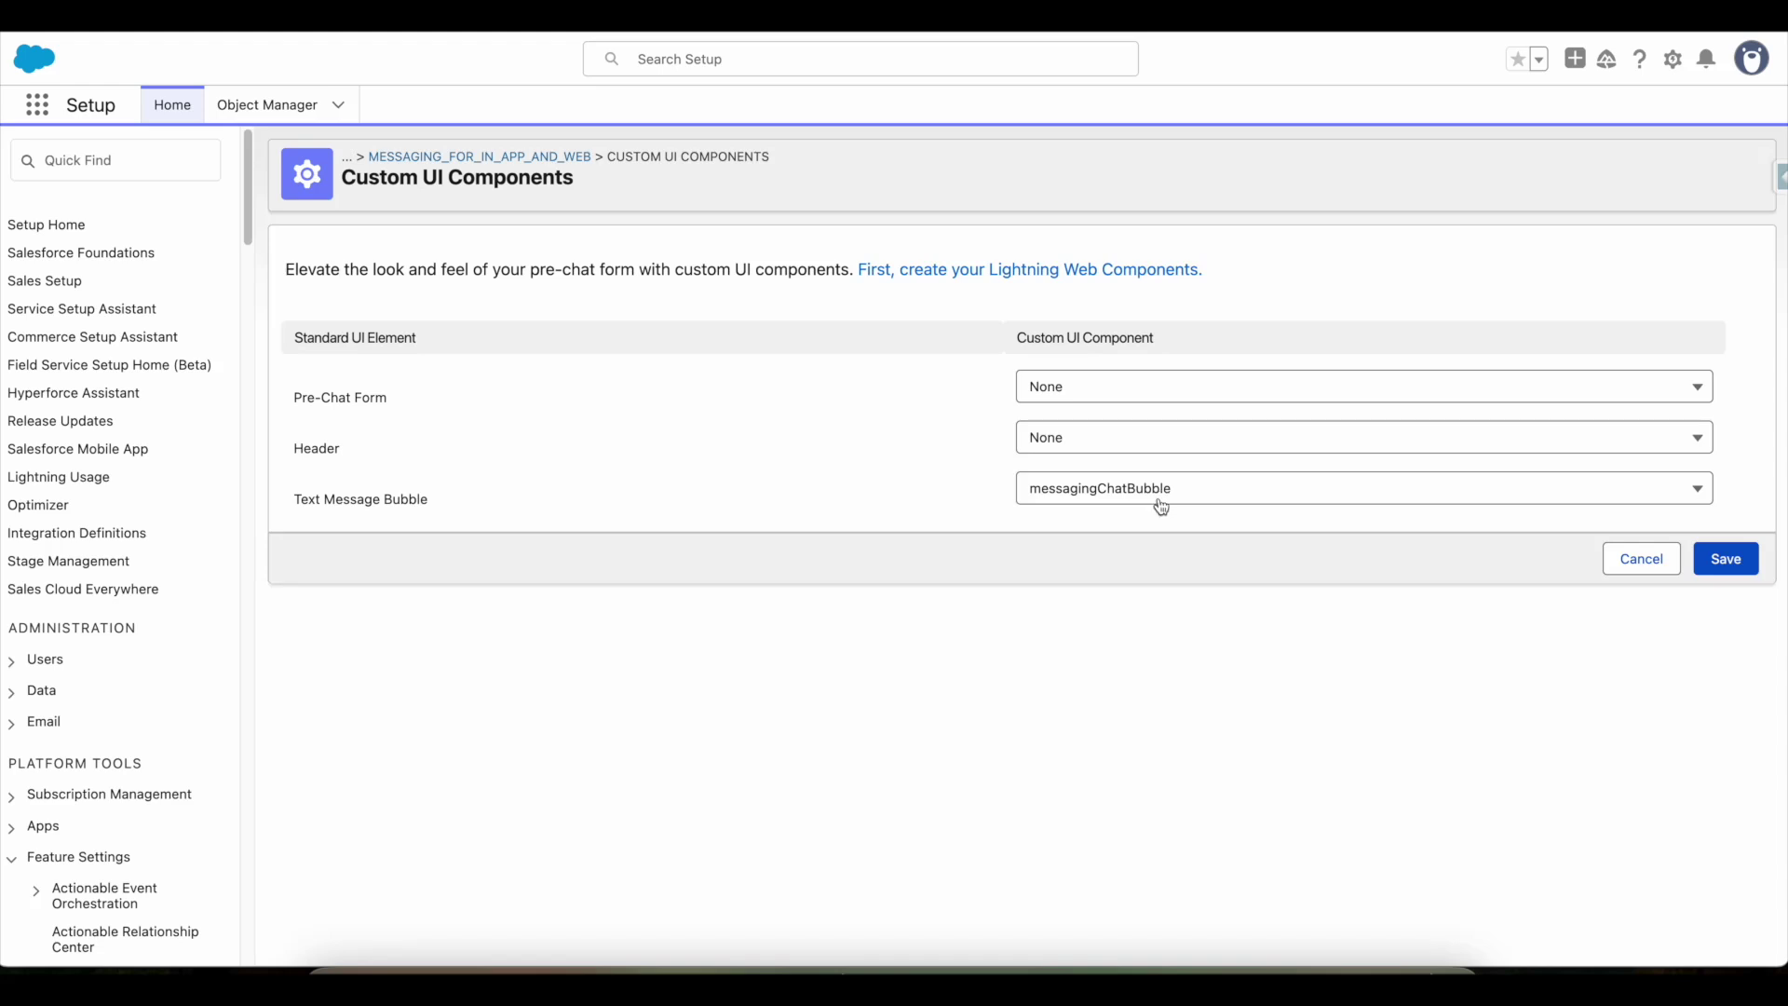
left_click(646, 969)
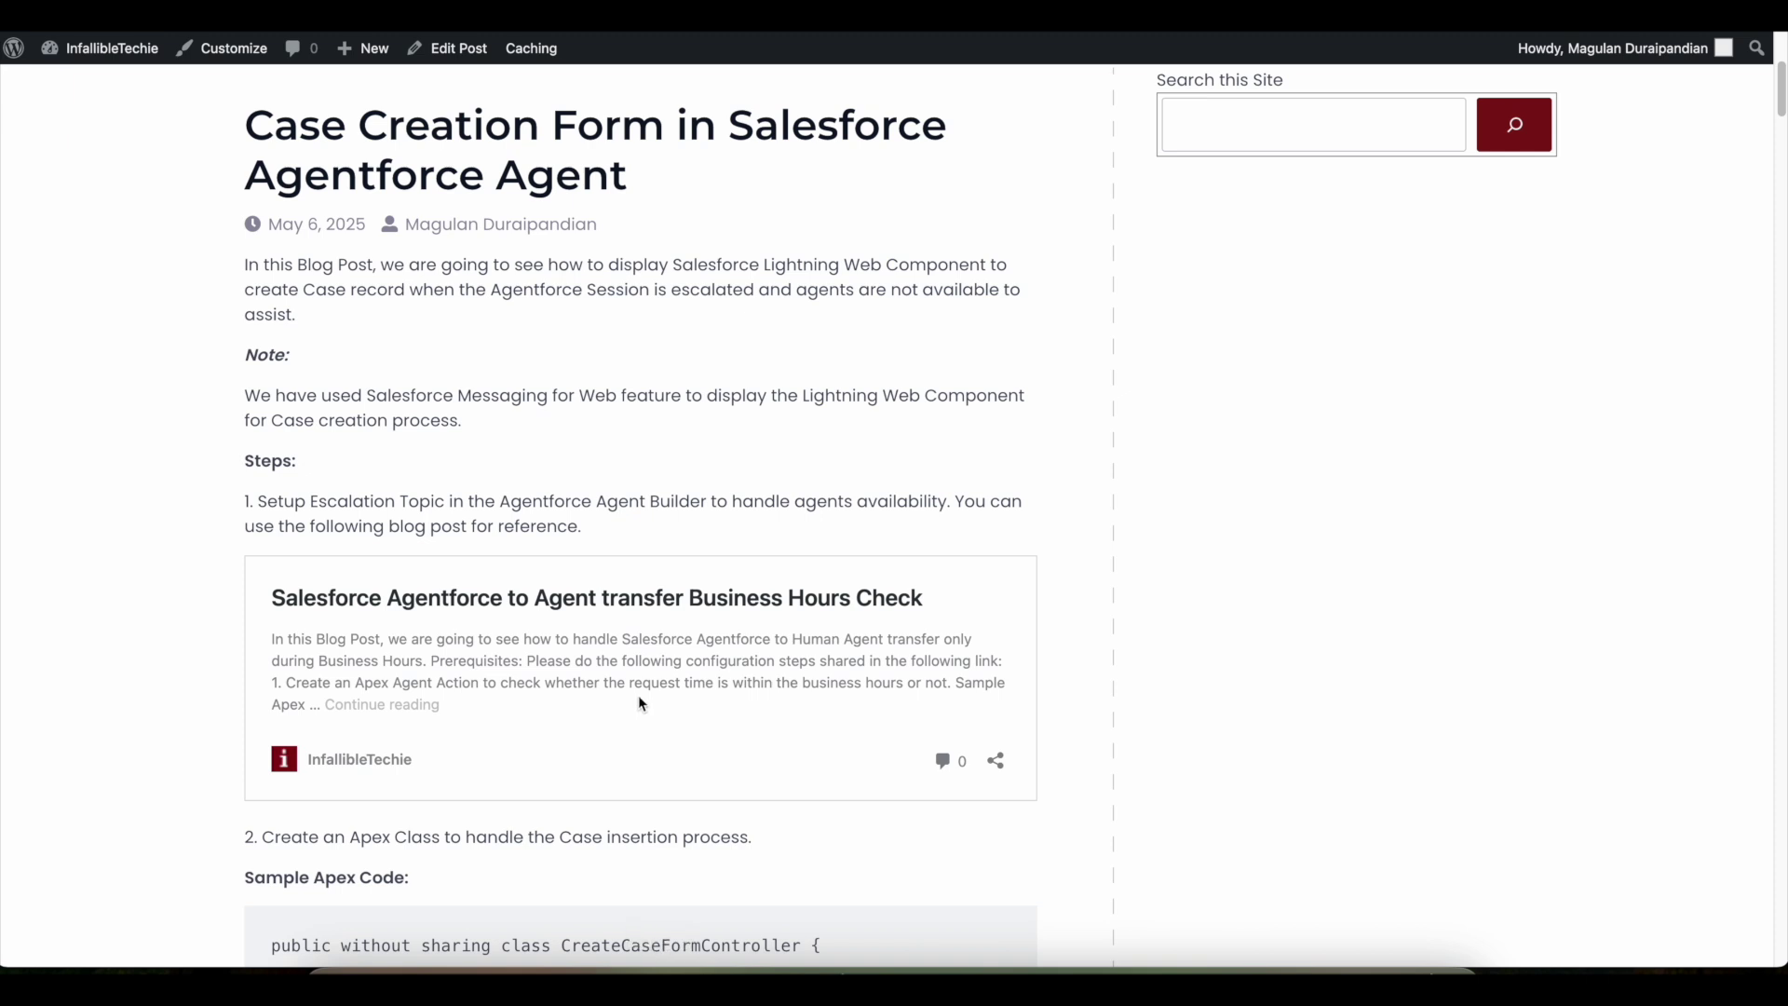